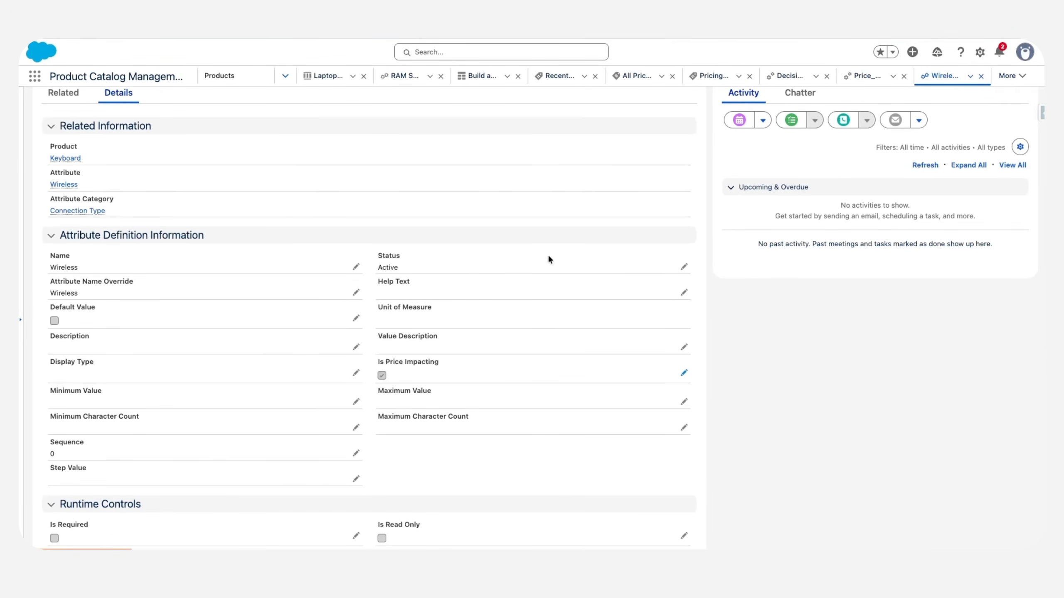
- Find the Price Management app in the App Launcher and switch to it
scroll(548, 256, up, 3)
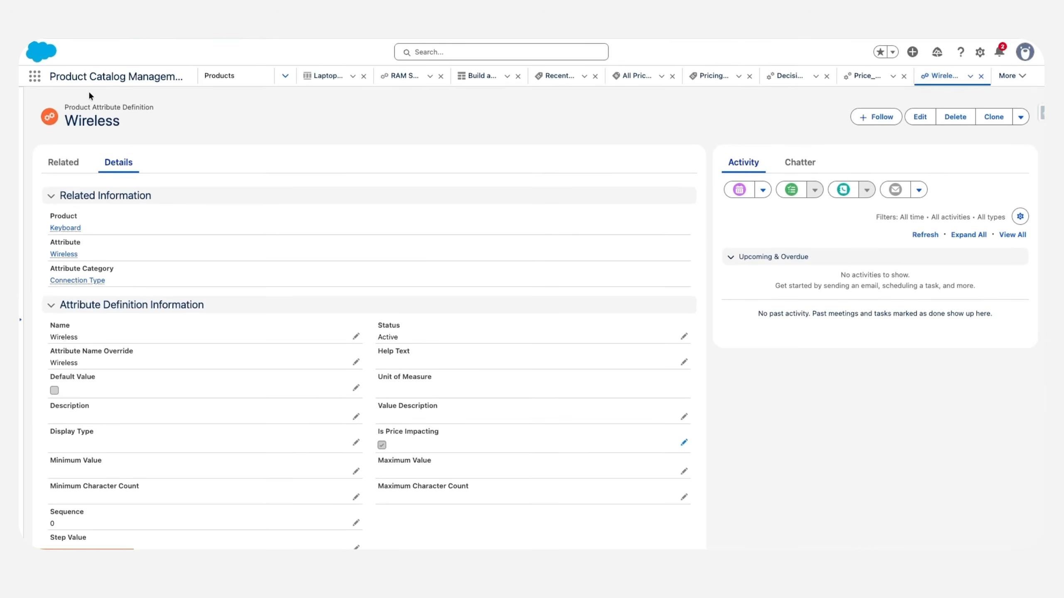
click(35, 76)
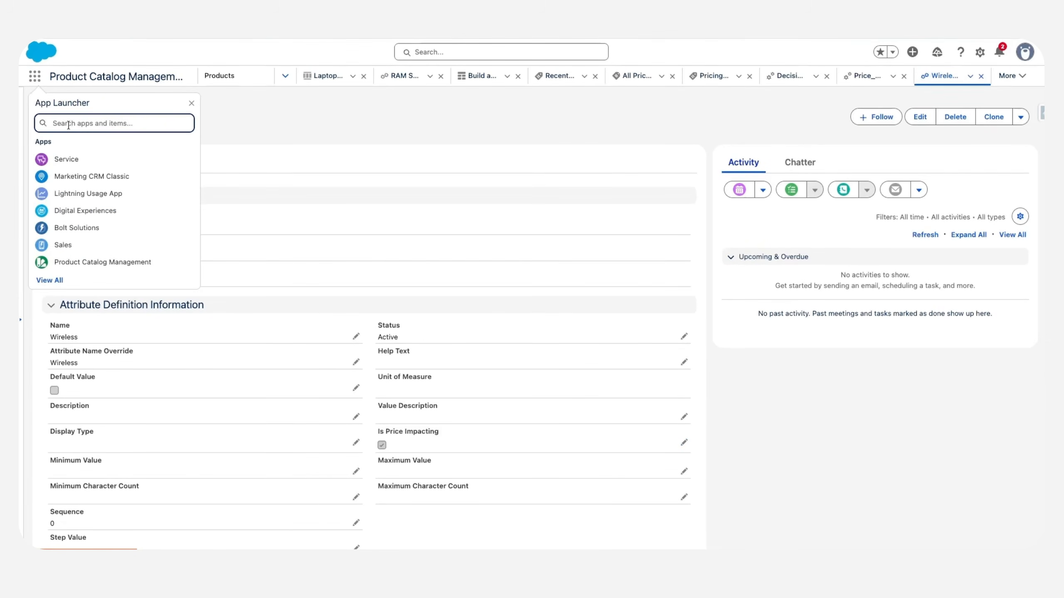
click(68, 124)
text(price manage)
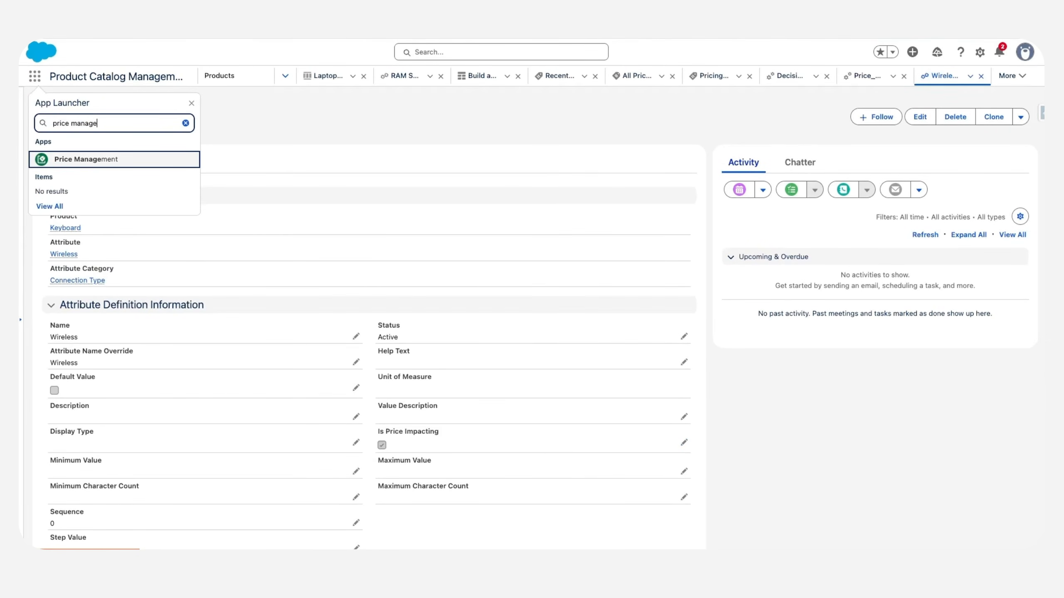
click(80, 159)
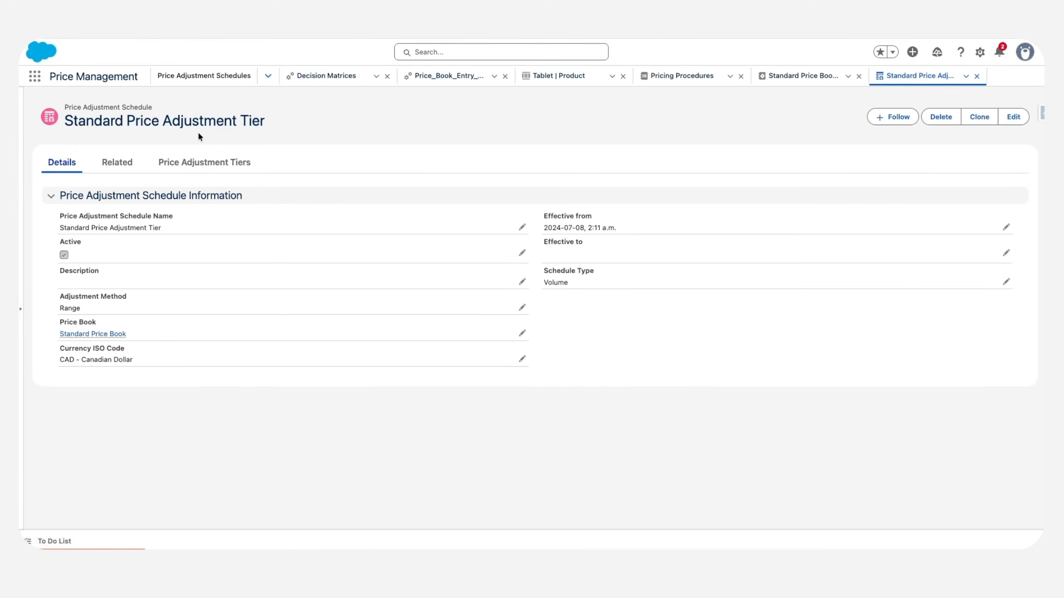
- Open the Standard Attribute Based Adjustment price adjustment schedule, deactivate it and save
click(228, 86)
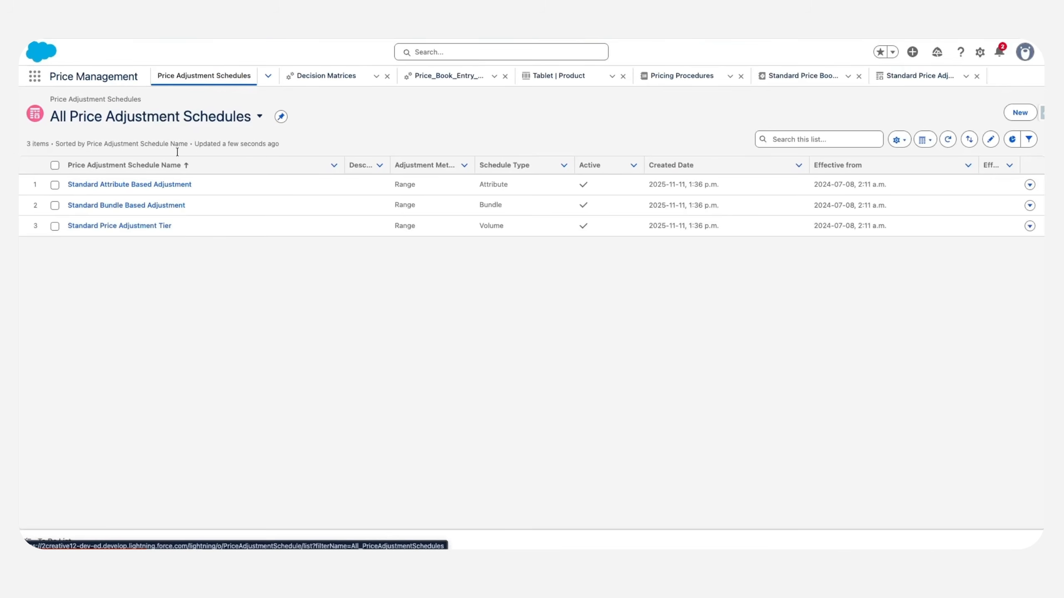
click(168, 186)
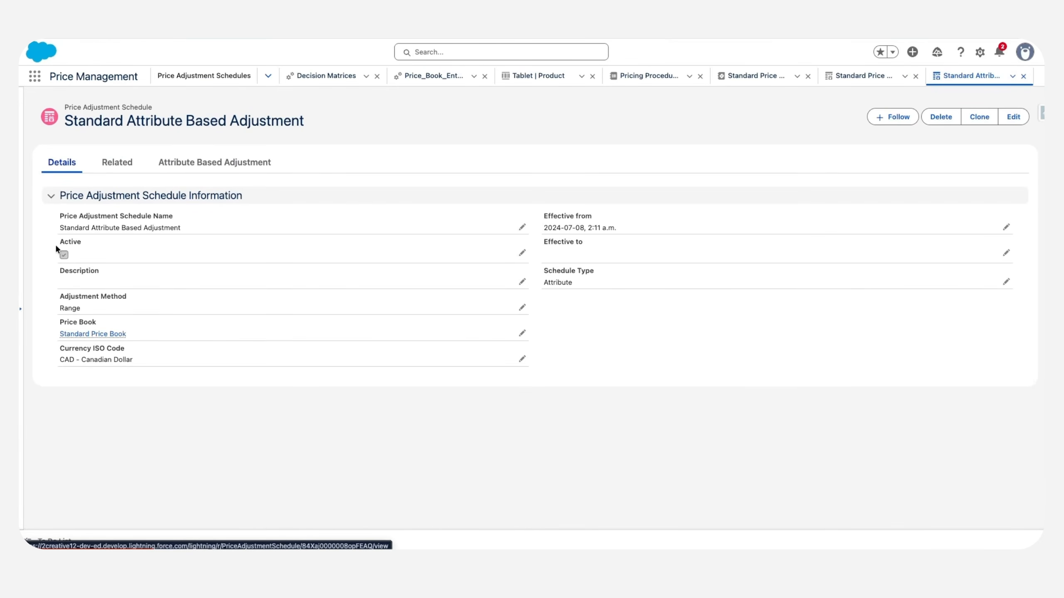
double_click(63, 255)
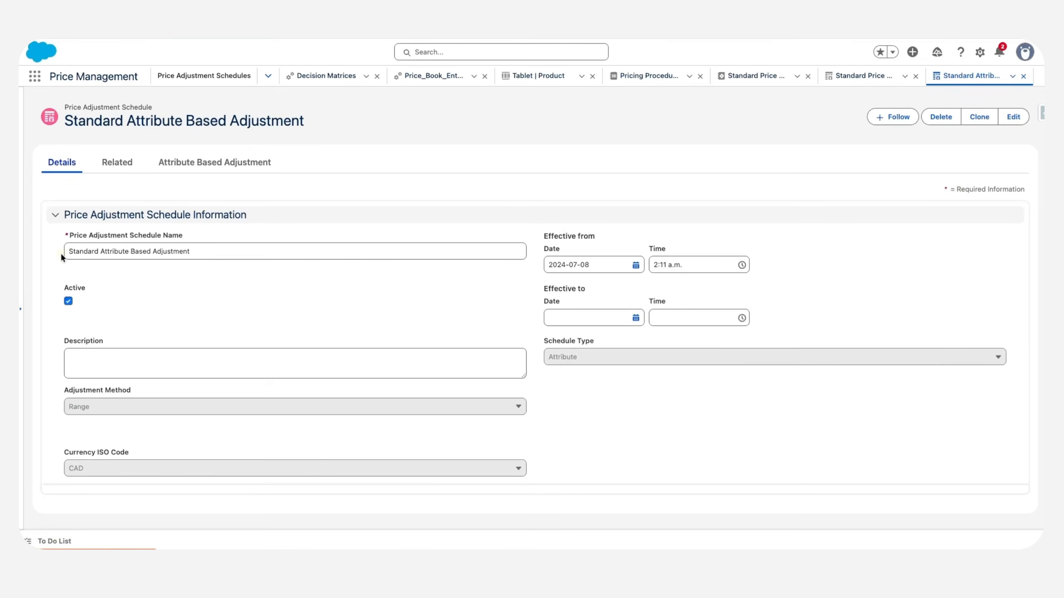
click(68, 301)
click(557, 509)
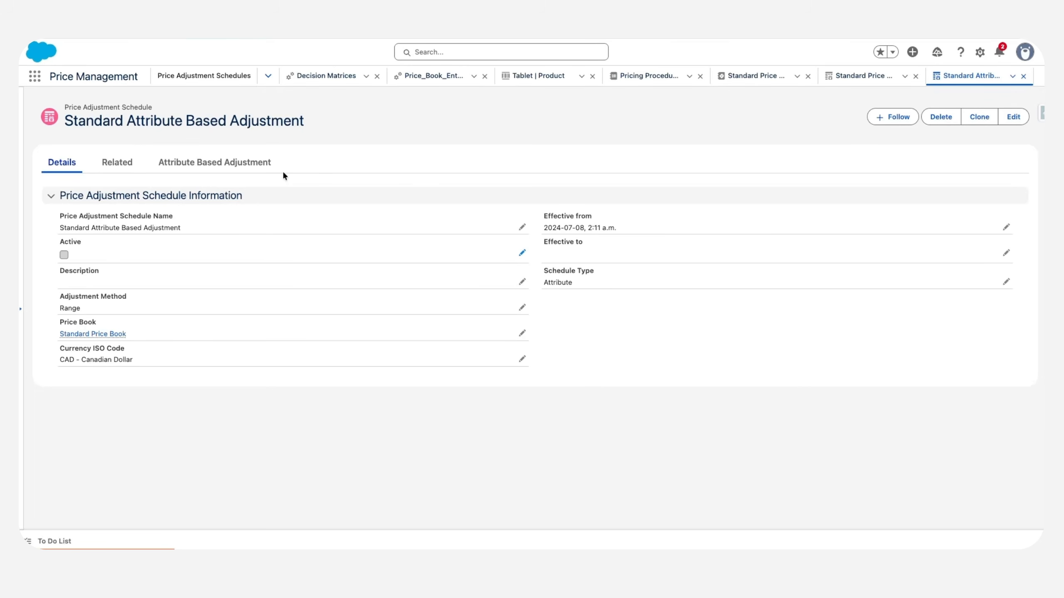
- Start a new attribute based adjustment in the schedule for the Keyboard product with the One Time selling model
click(250, 164)
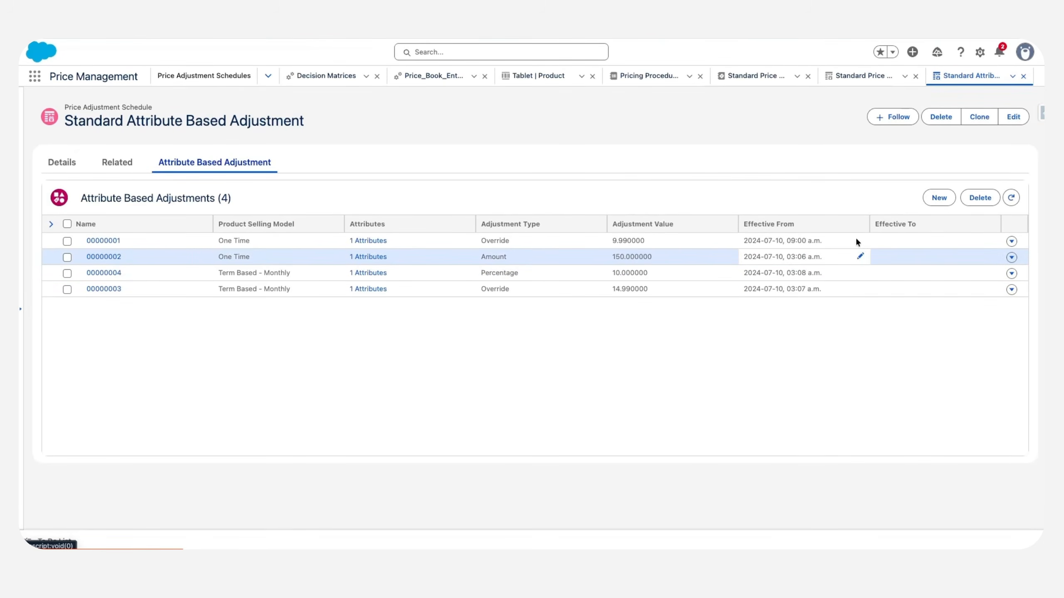
click(936, 197)
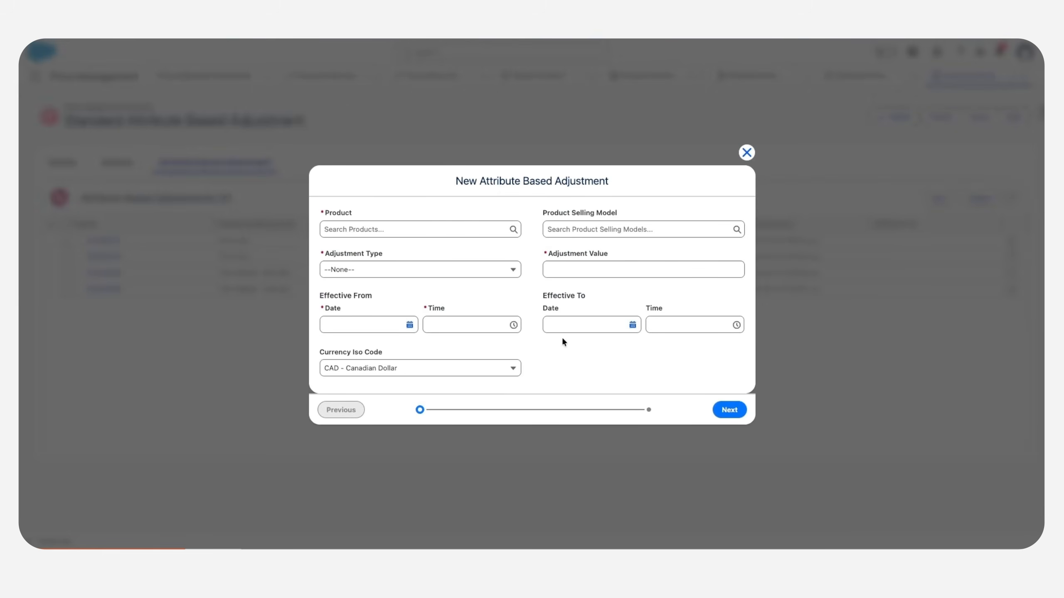
click(375, 229)
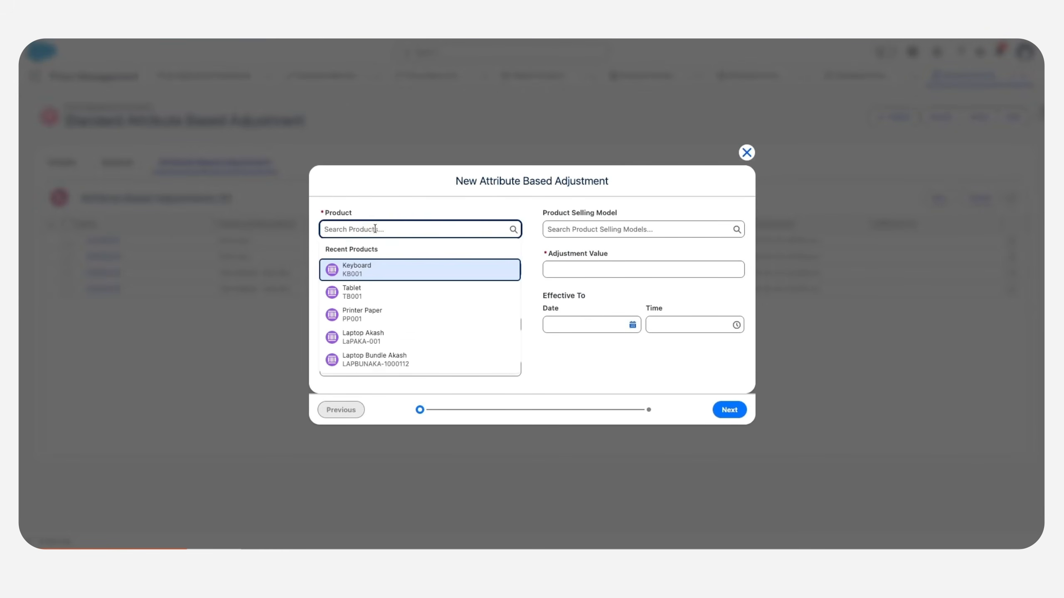
click(373, 276)
click(598, 229)
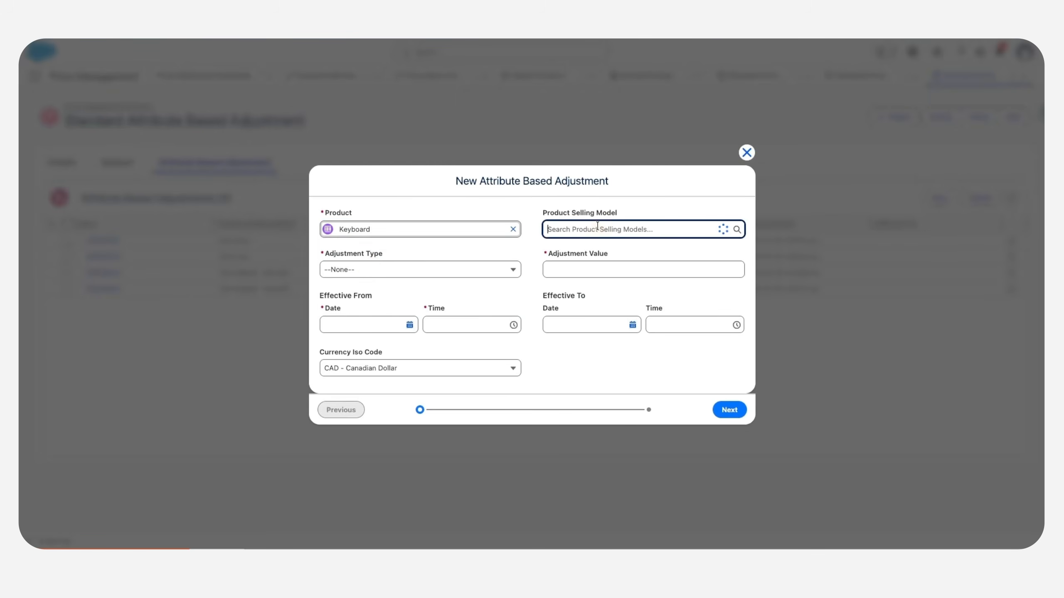
click(591, 268)
- Set the adjustment type to Override with an adjustment value of 25.56
click(418, 269)
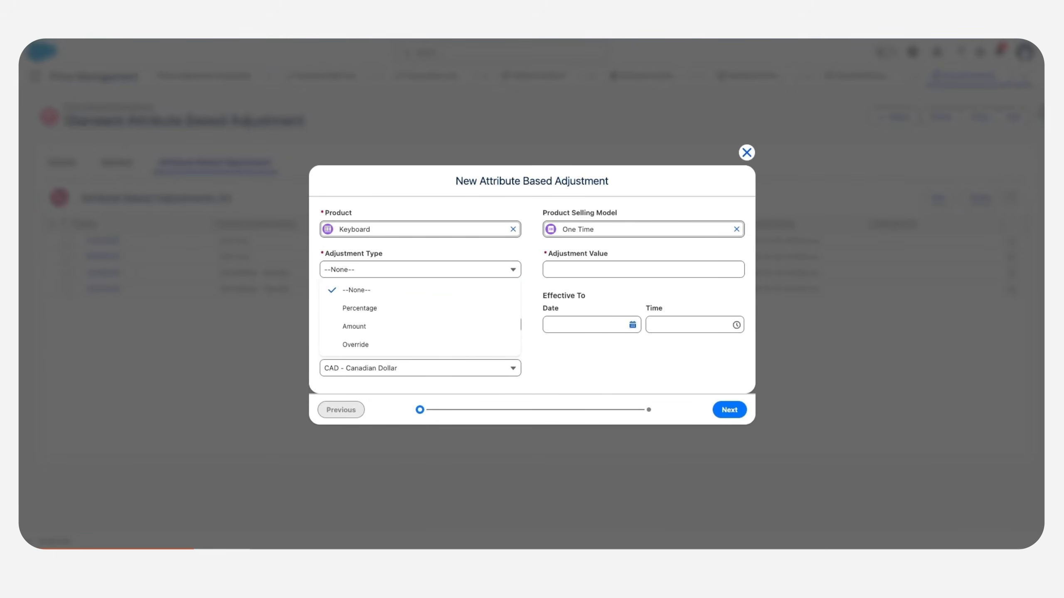
click(402, 343)
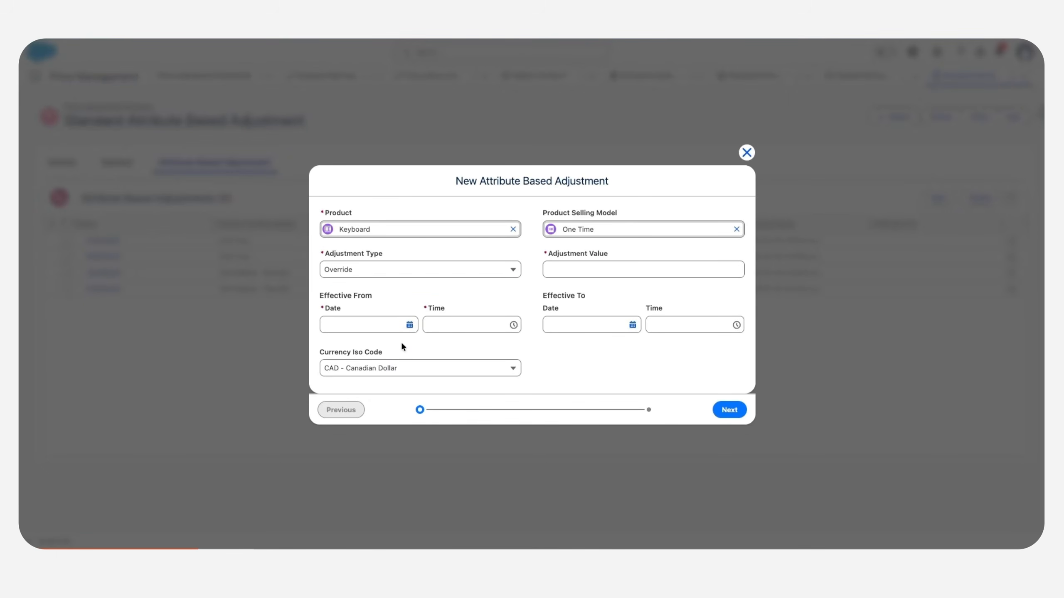
click(561, 269)
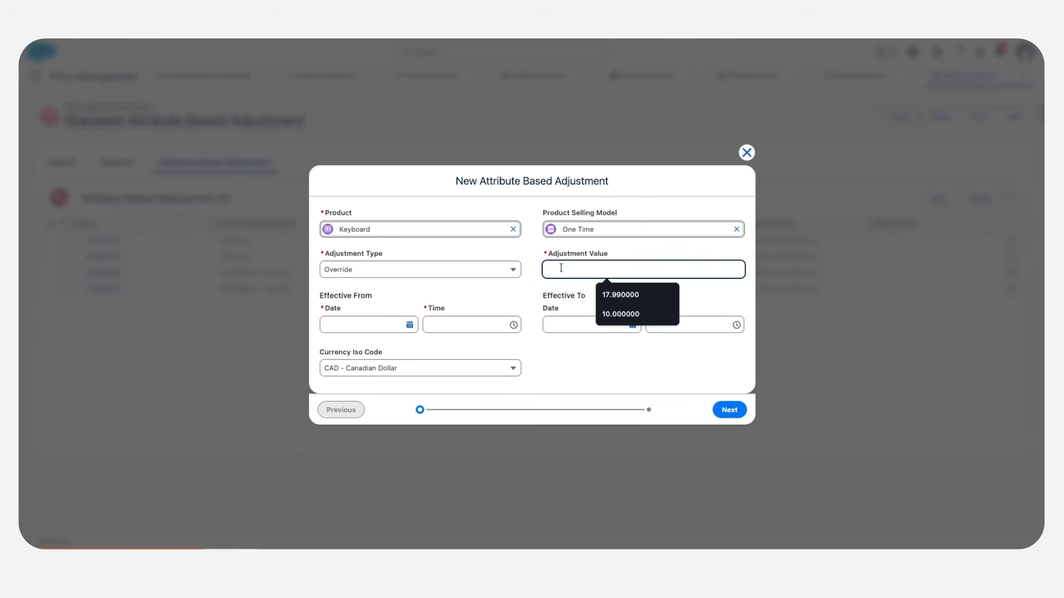
text(25.)
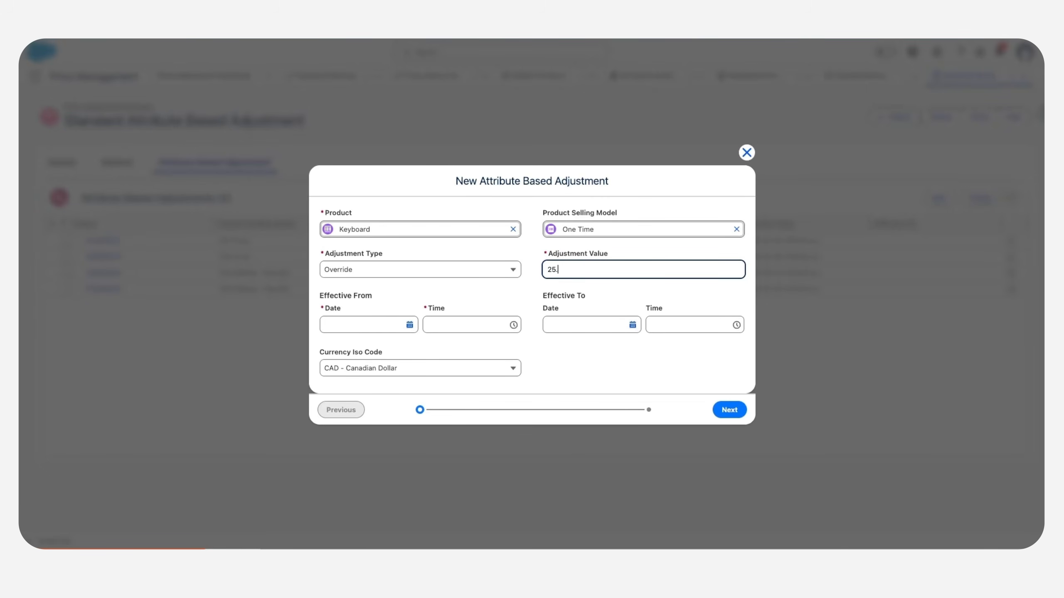
text(56)
- Set the effective-from date to Nov 13, 2025, keep CAD - Canadian Dollar as currency, and continue to the attribute conditions
click(408, 326)
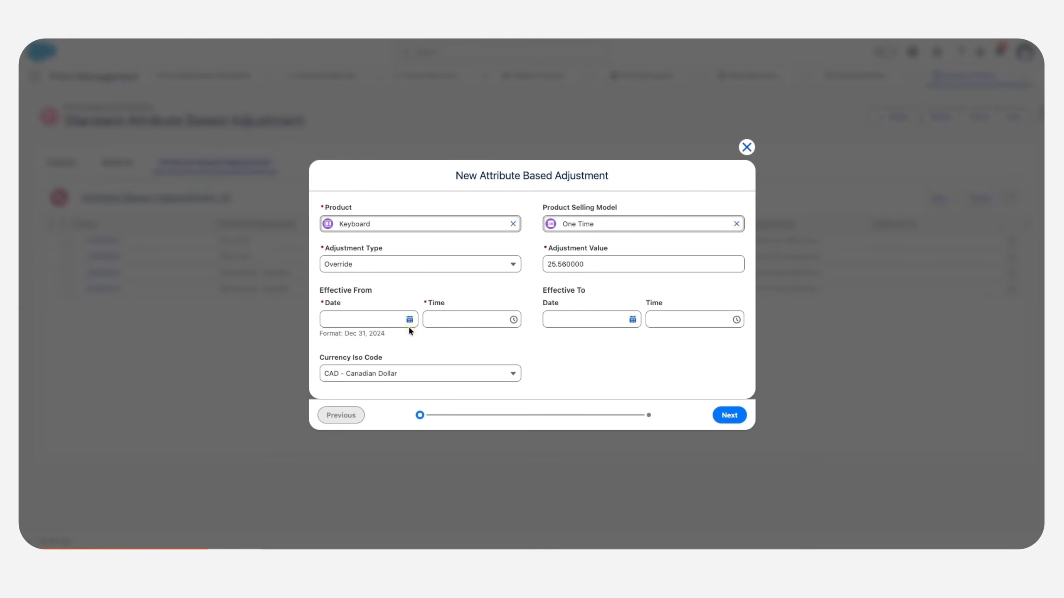
click(409, 319)
click(421, 445)
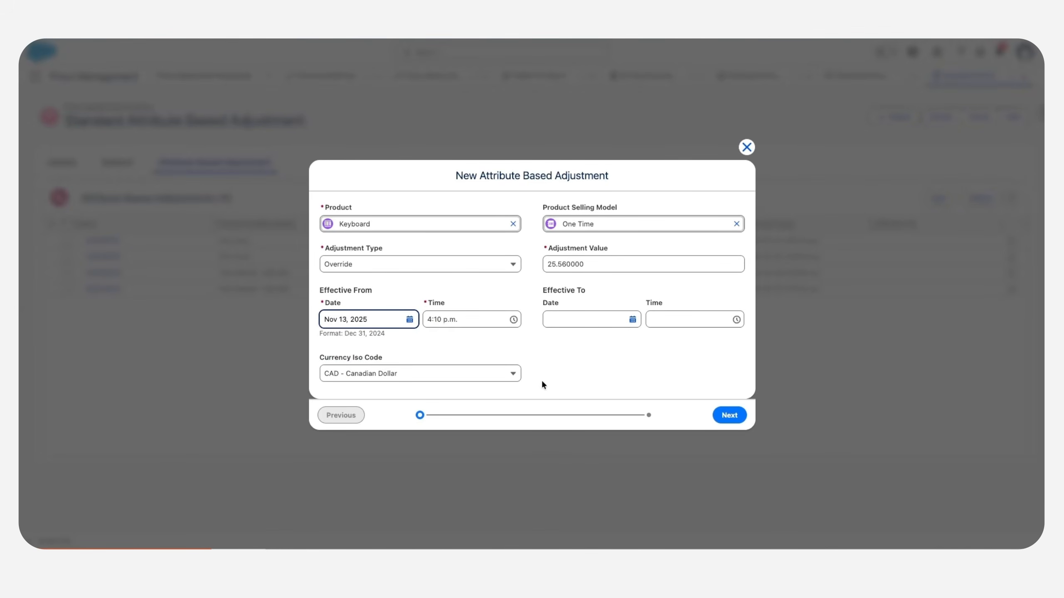
click(507, 373)
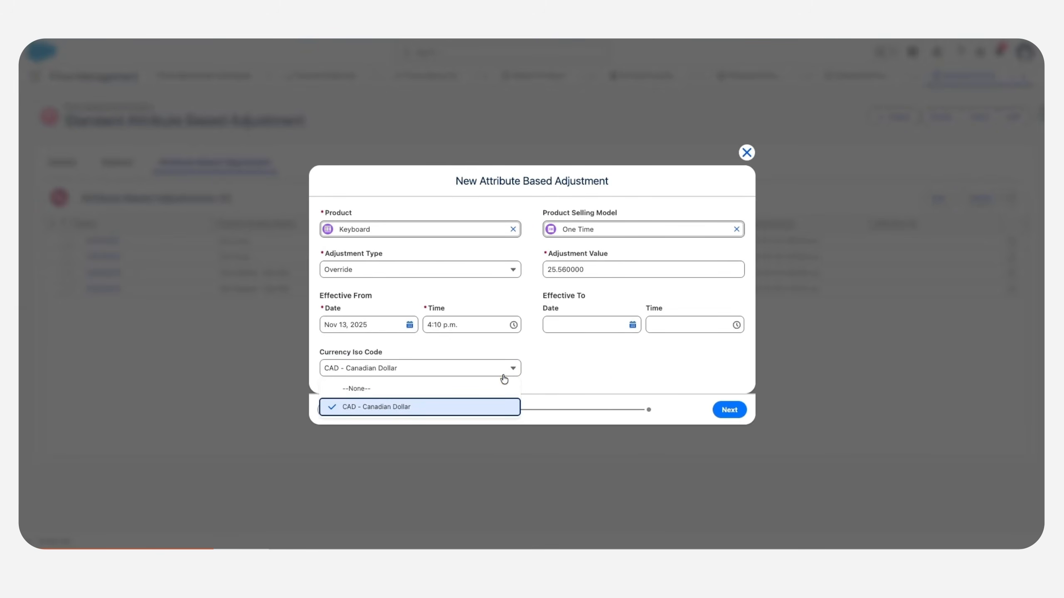
click(601, 371)
click(729, 407)
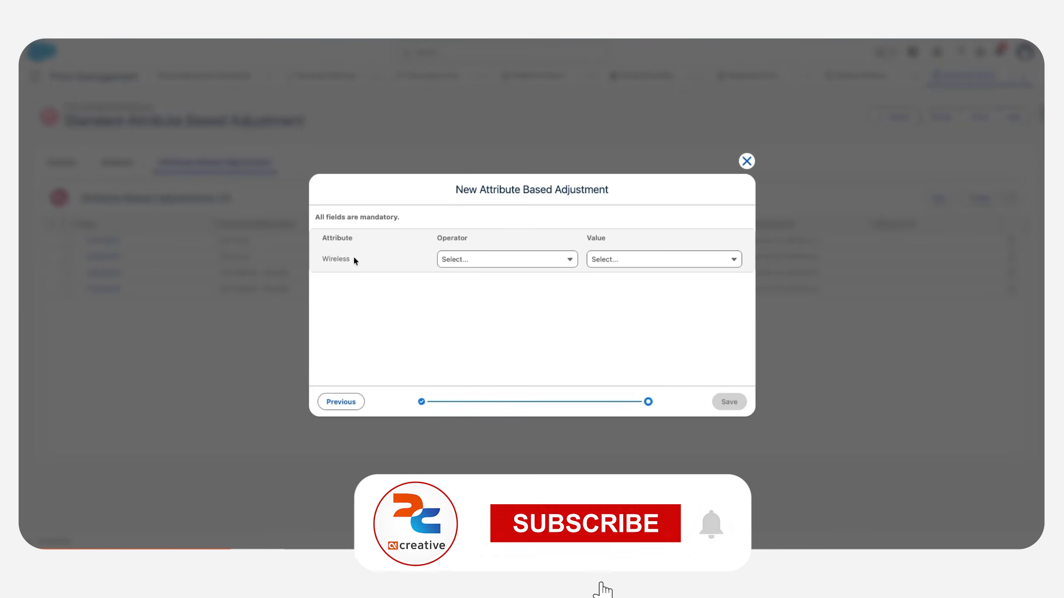
- Set the Wireless attribute condition to Equals true and save the new adjustment
click(495, 260)
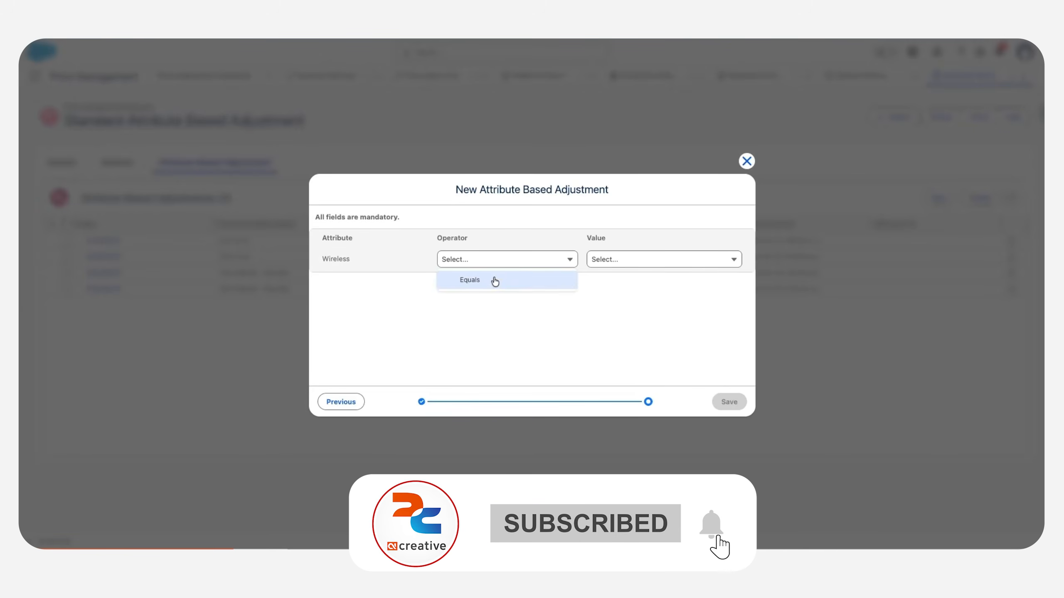
click(494, 281)
click(644, 267)
click(635, 301)
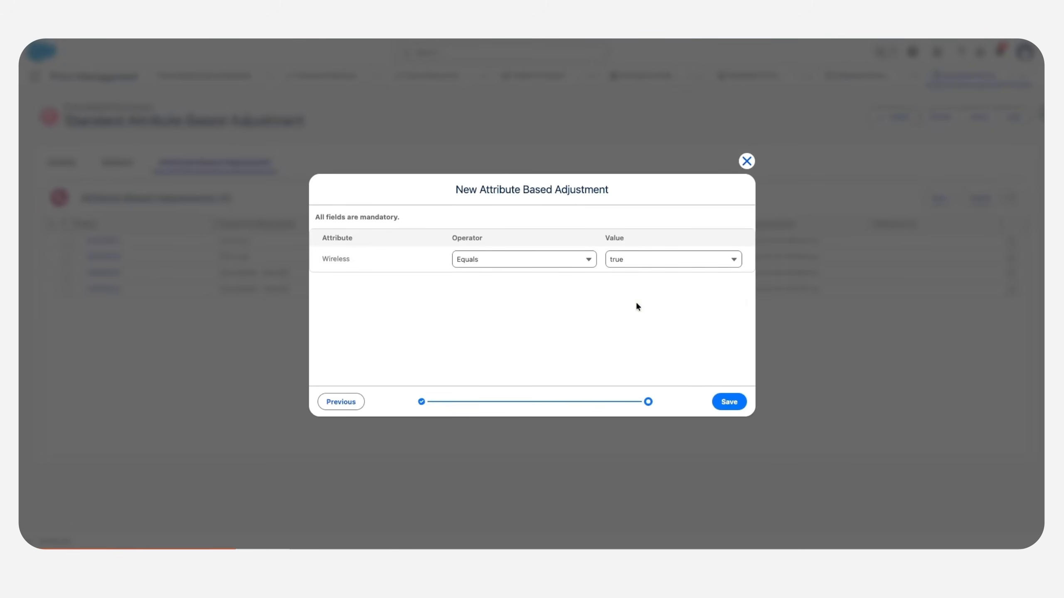
click(729, 401)
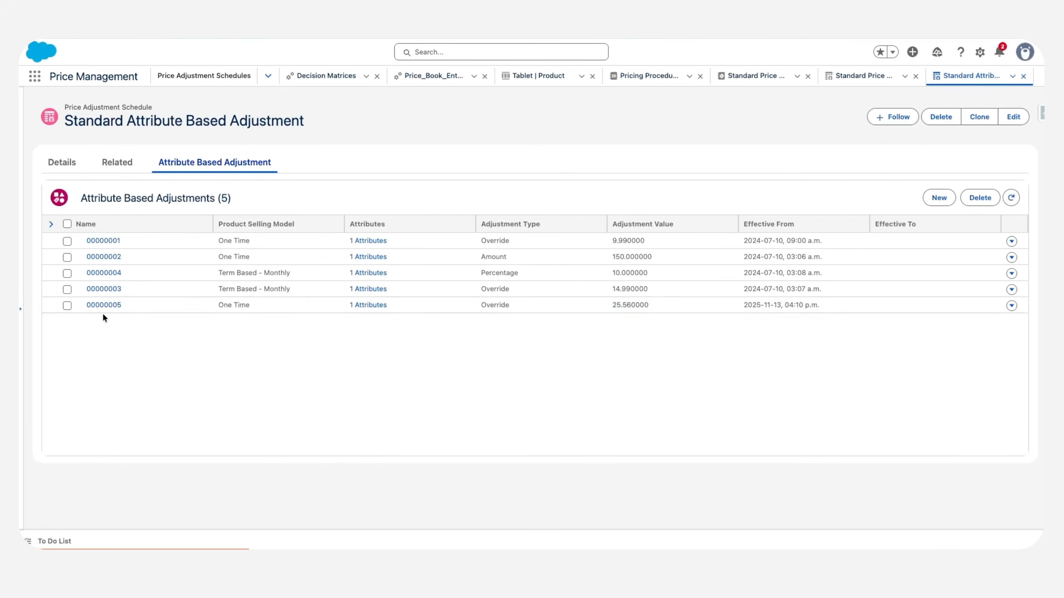
- Open the new Keyboard adjustment record and review its details and attribute based adjustment rule
click(93, 305)
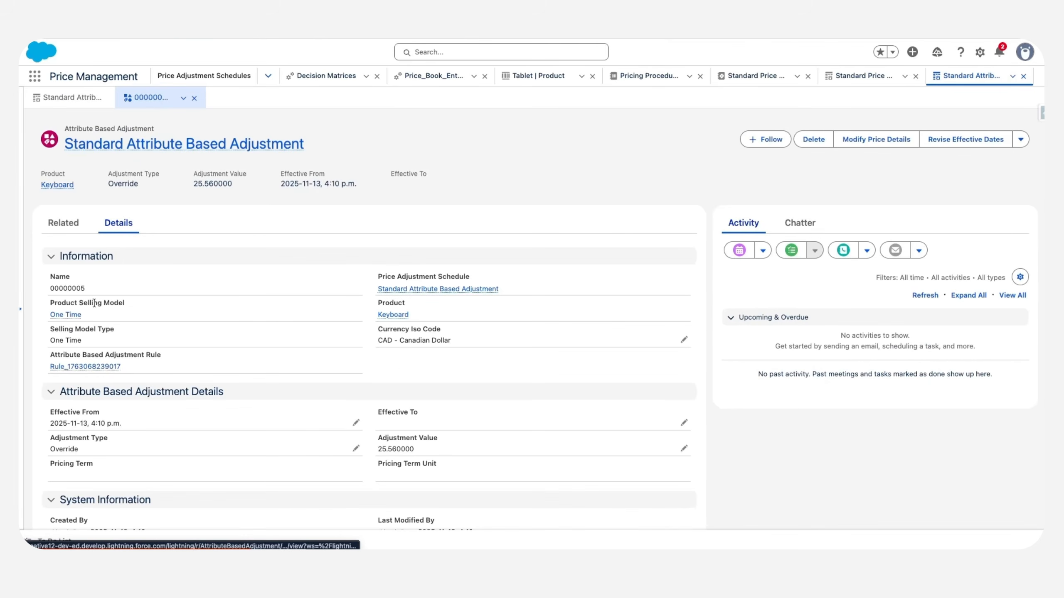
mouse_move(107, 368)
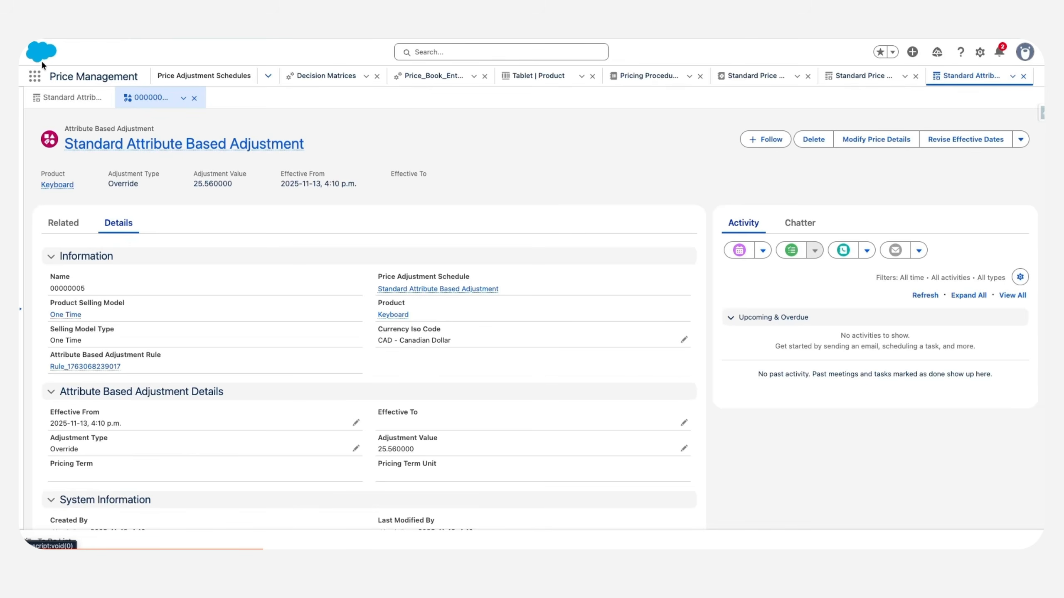
- Go to Decision Tables in Setup and open the Attribute Discount Entries decision table
click(980, 51)
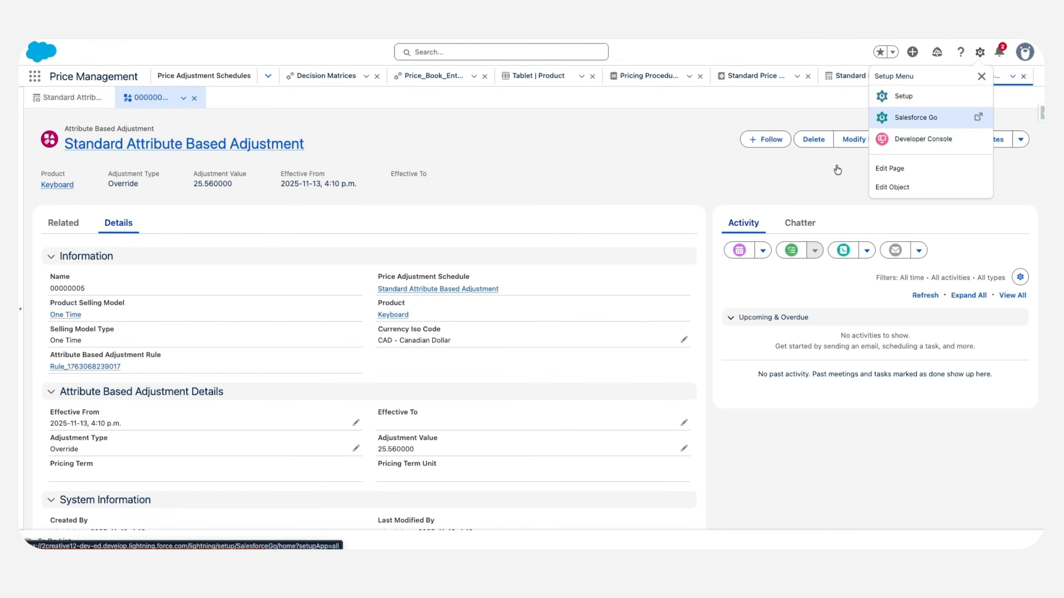
click(943, 95)
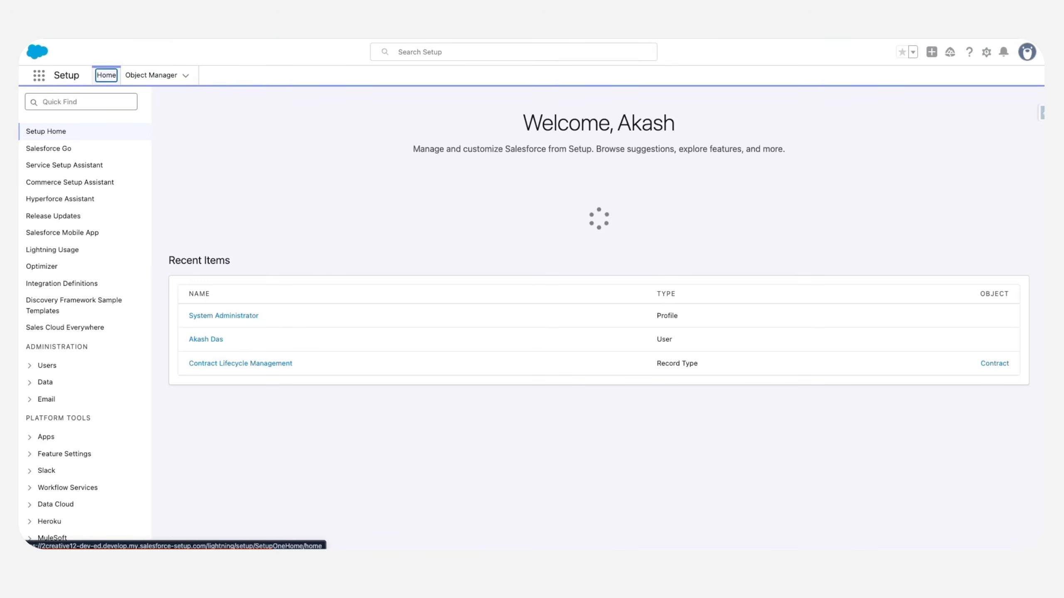
click(42, 102)
text(decisi)
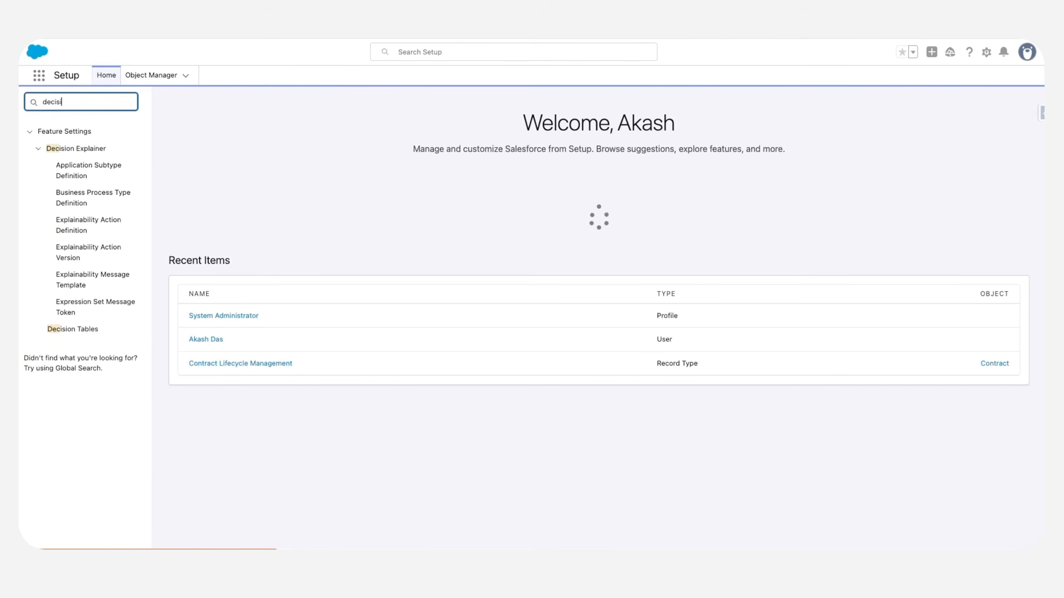
click(69, 330)
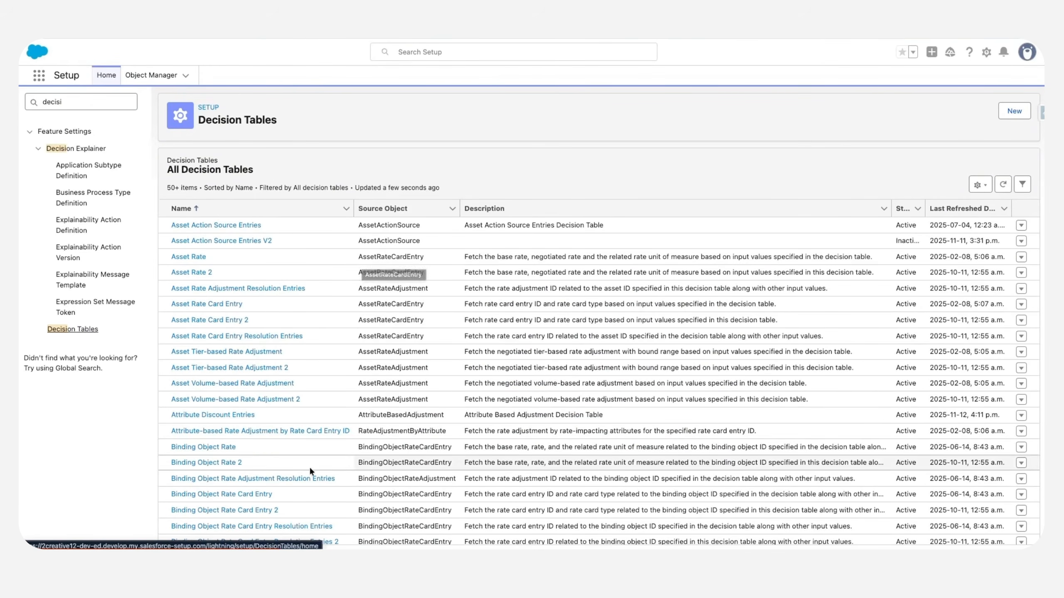
click(237, 415)
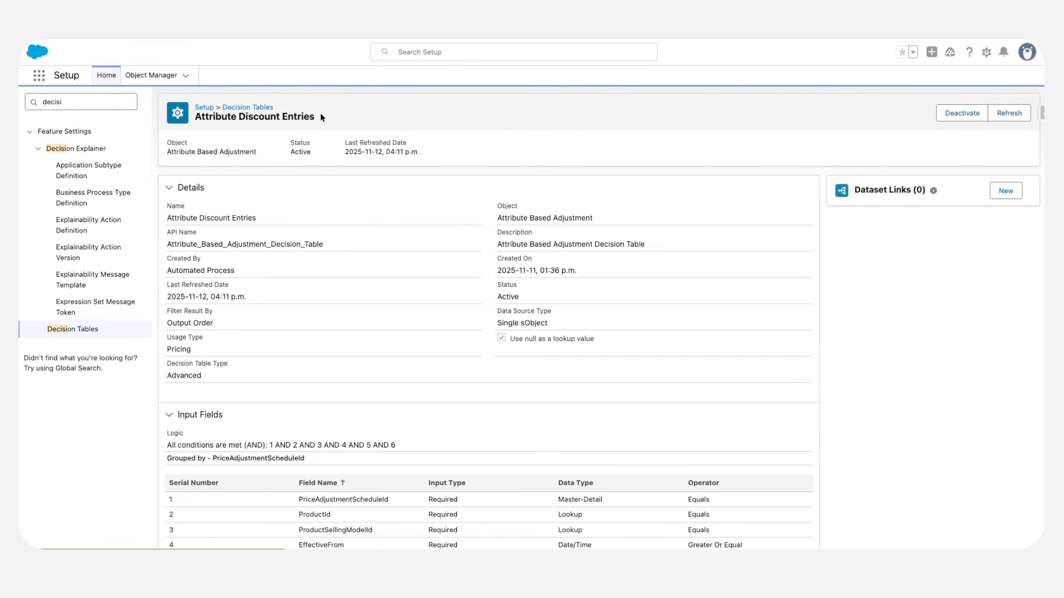
- Refresh the Attribute Discount Entries decision table, then return to Setup home
drag(320, 116, 187, 120)
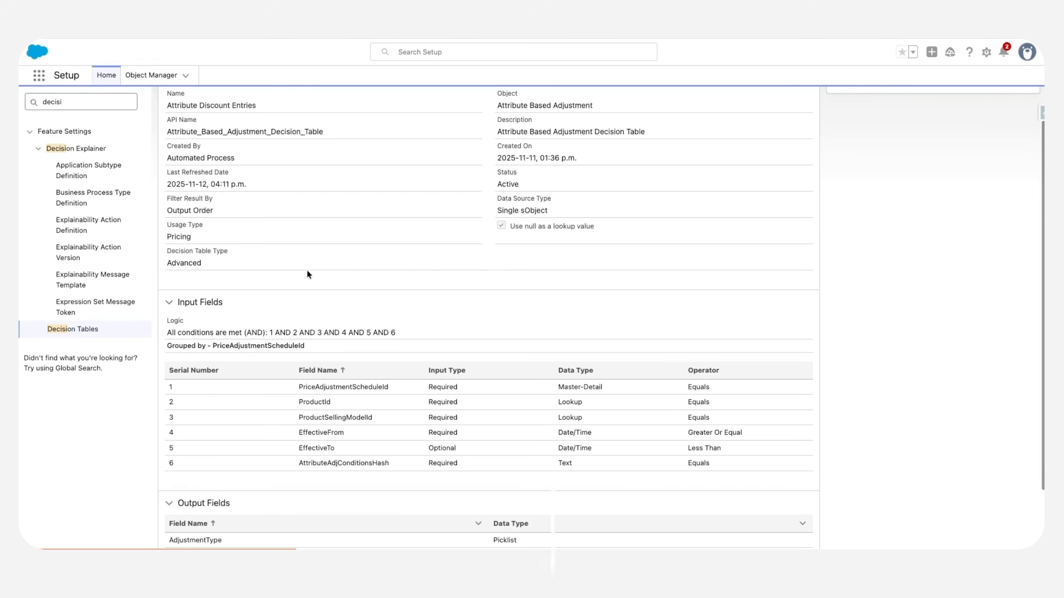
scroll(306, 269, up, 5)
right_click(293, 253)
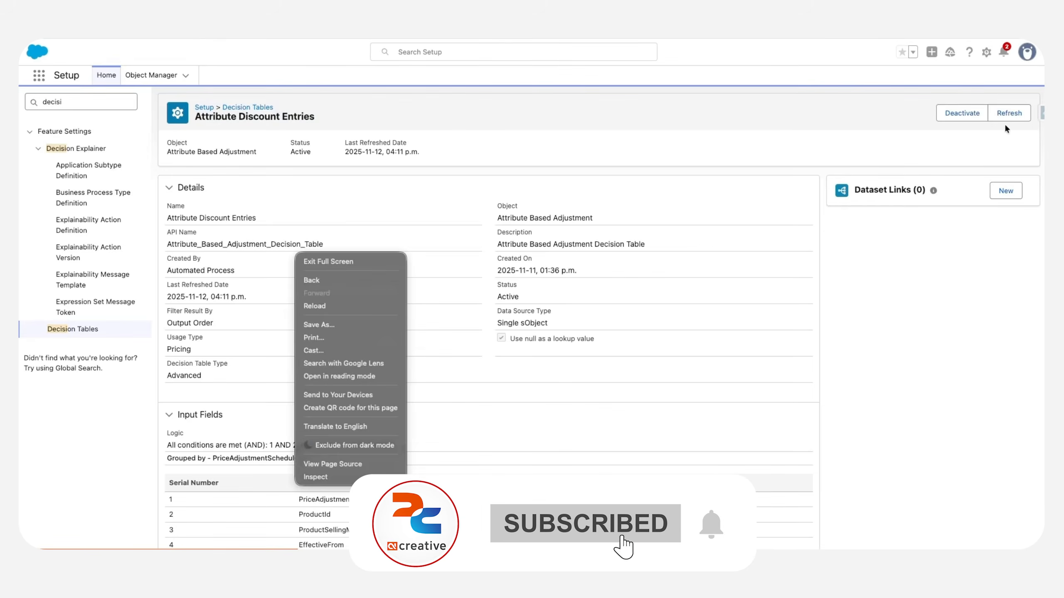
click(1009, 113)
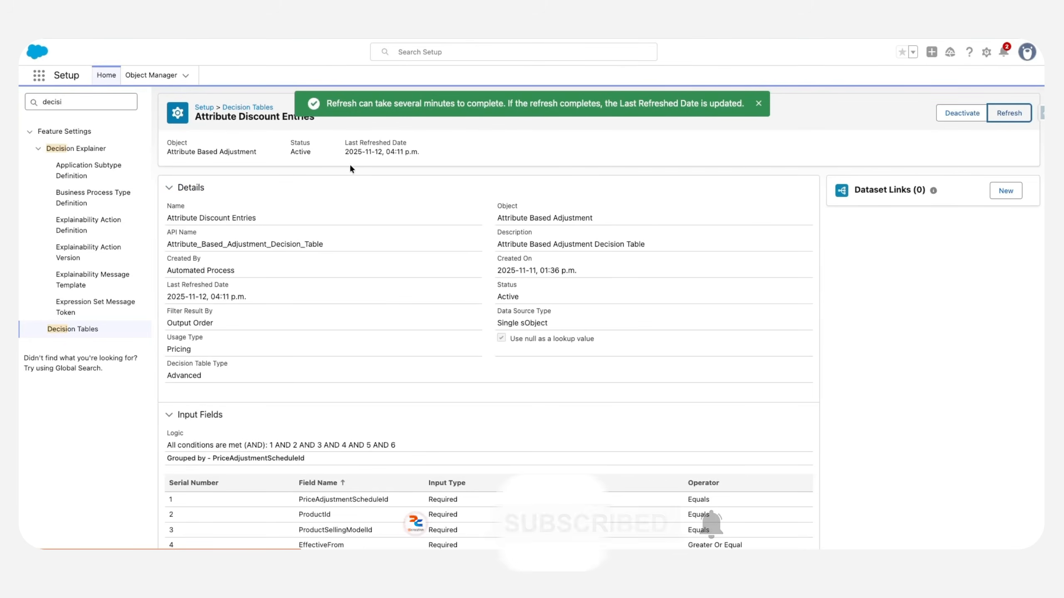
drag(342, 148, 411, 150)
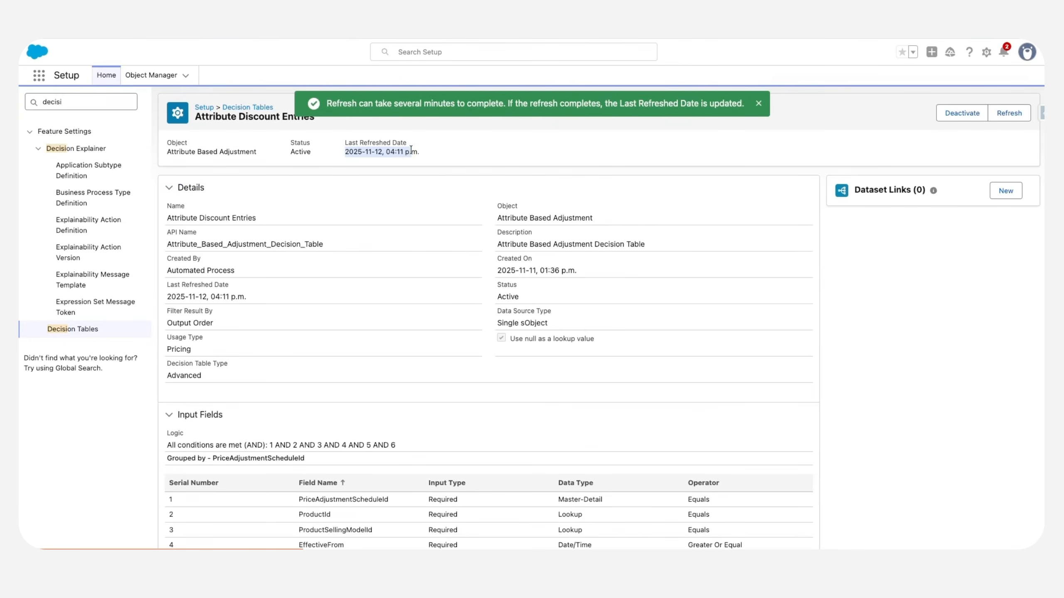
click(106, 75)
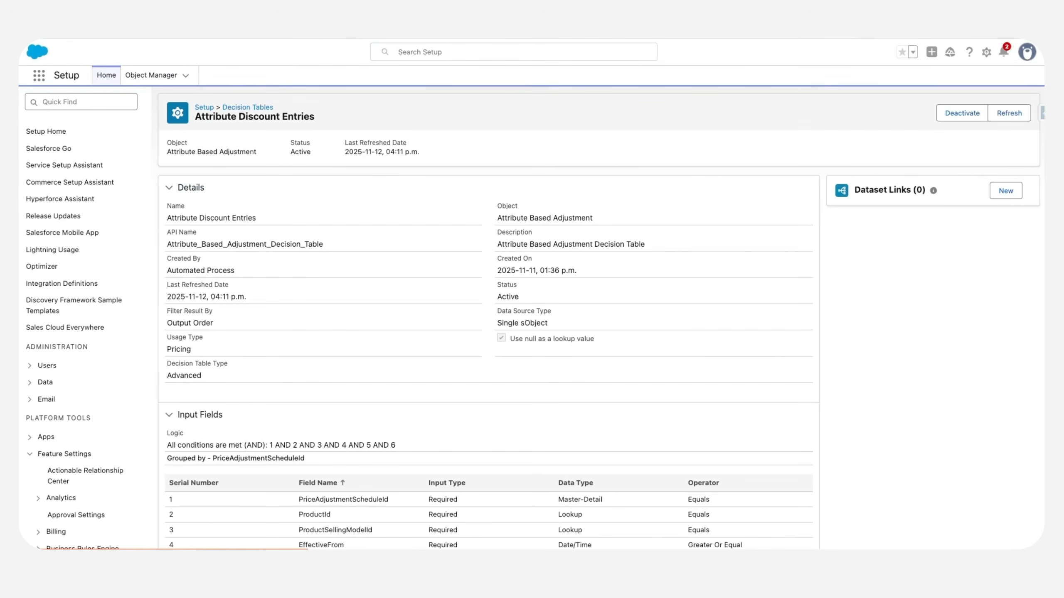
- Check the decision table's last refreshed date, and open Attribute Discount Entries from the All Decision Matrices lookup tables to review its rows
drag(432, 173, 302, 149)
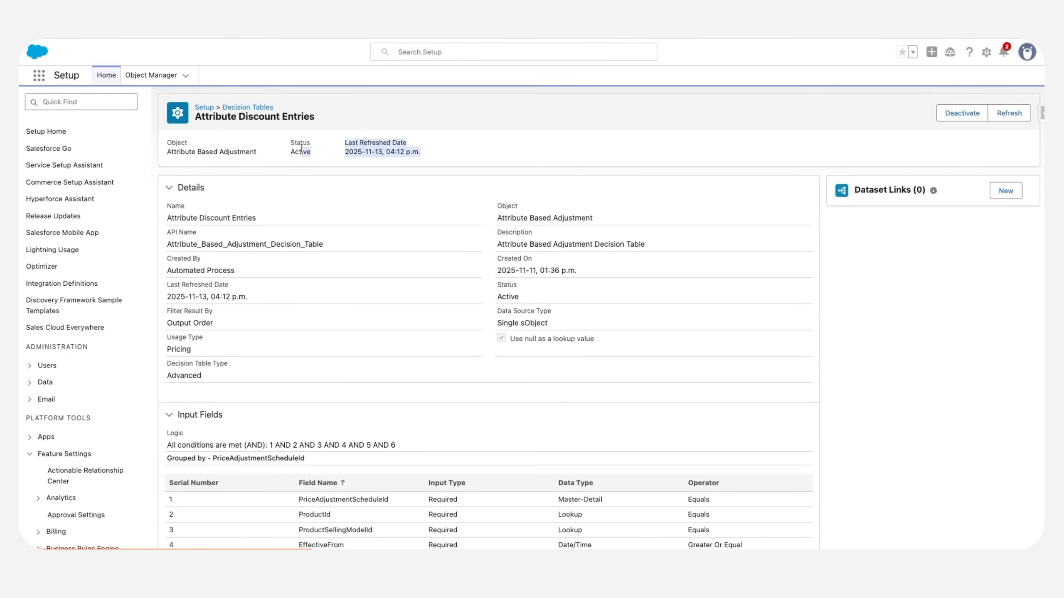
click(38, 75)
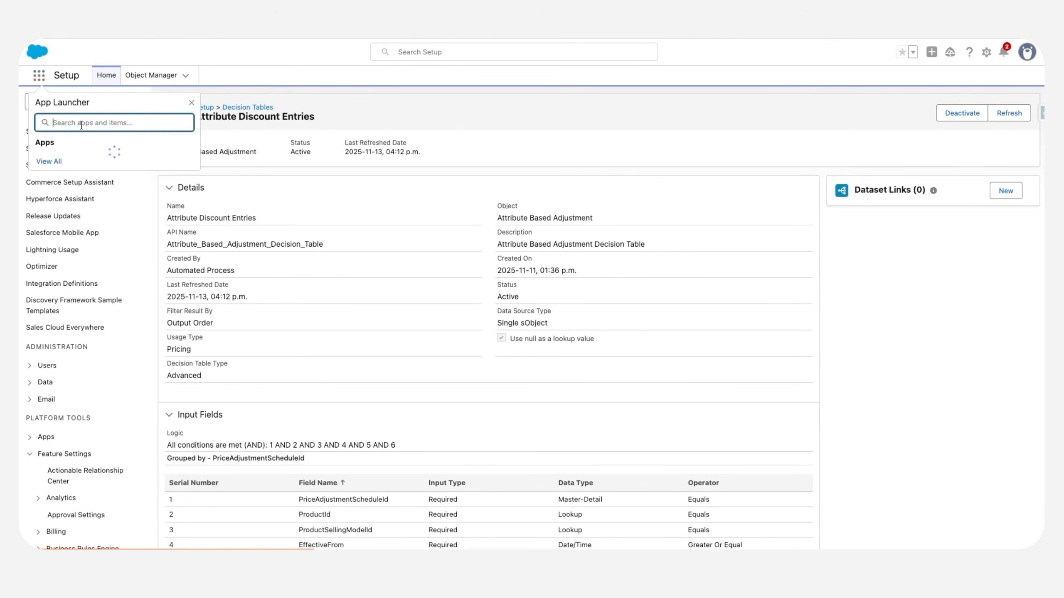
click(81, 126)
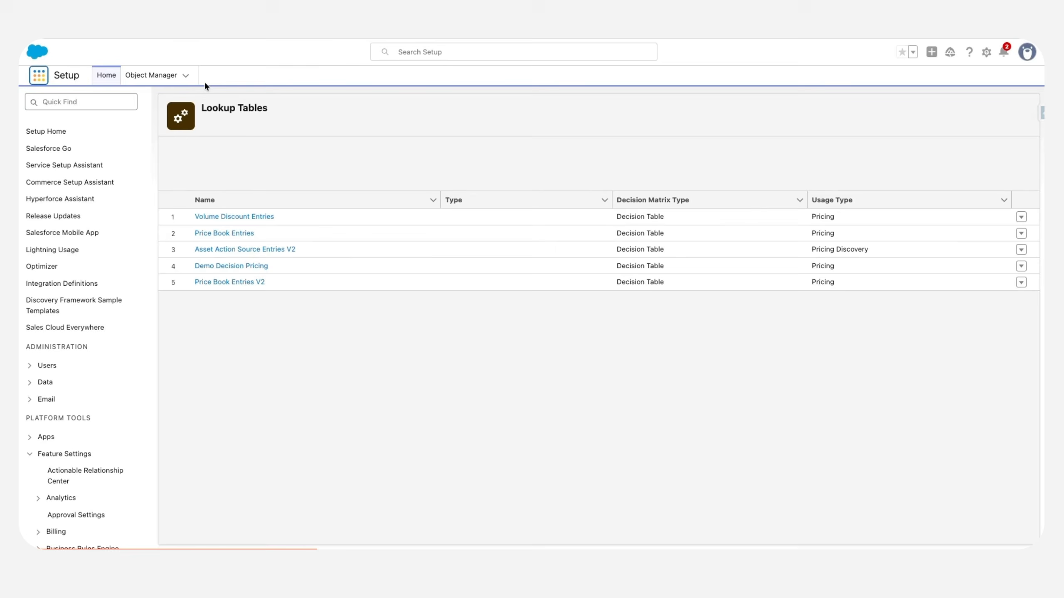
click(213, 154)
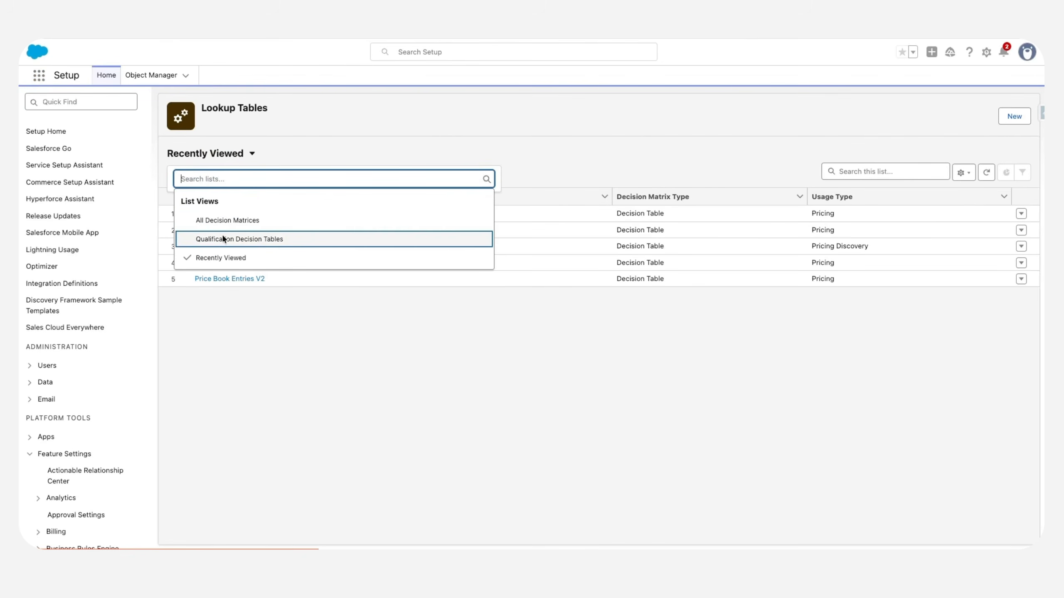
click(223, 221)
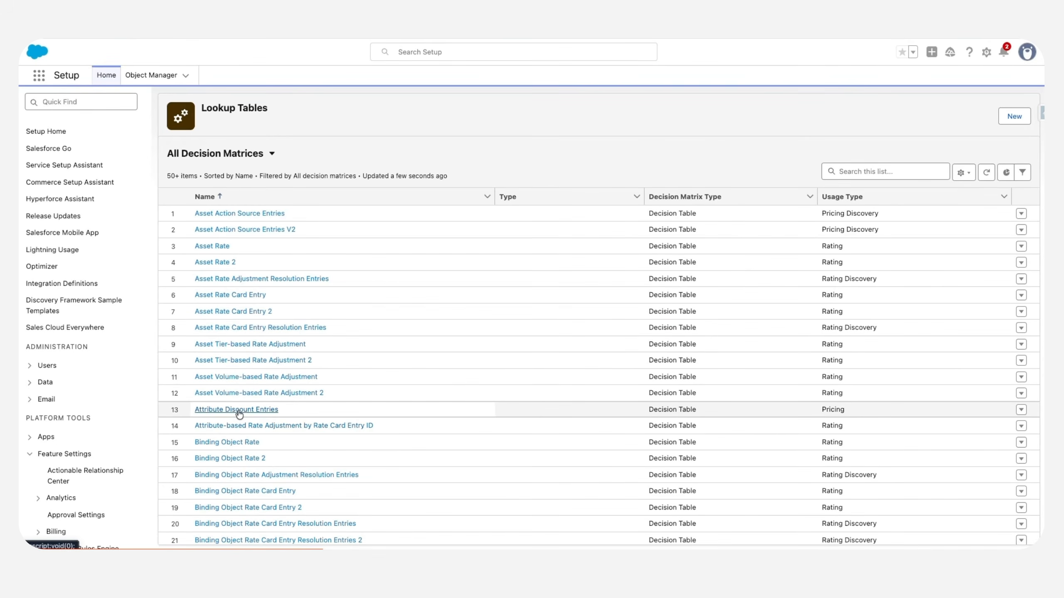
click(240, 412)
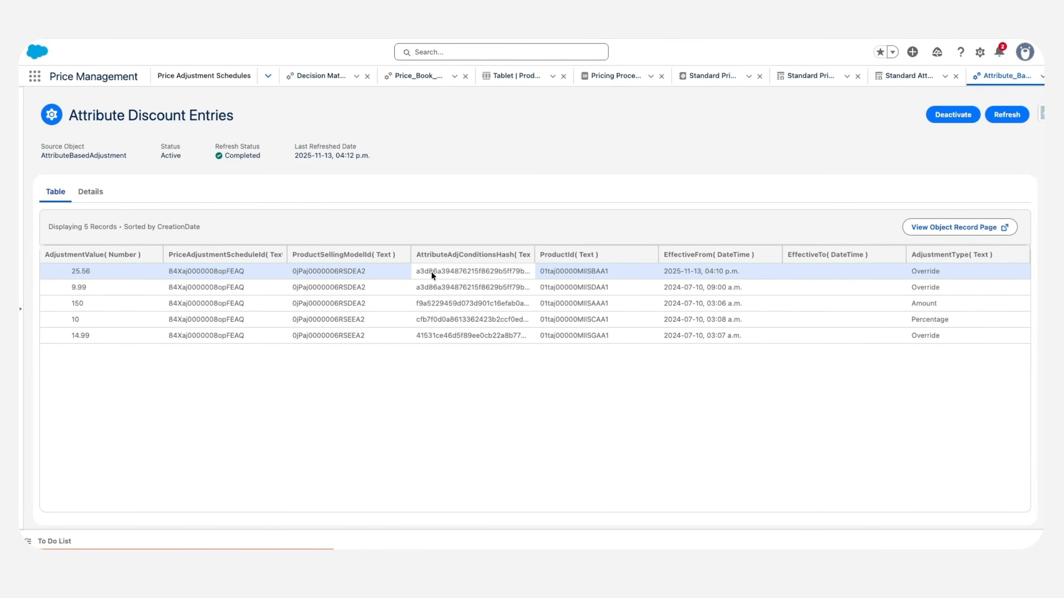
click(529, 271)
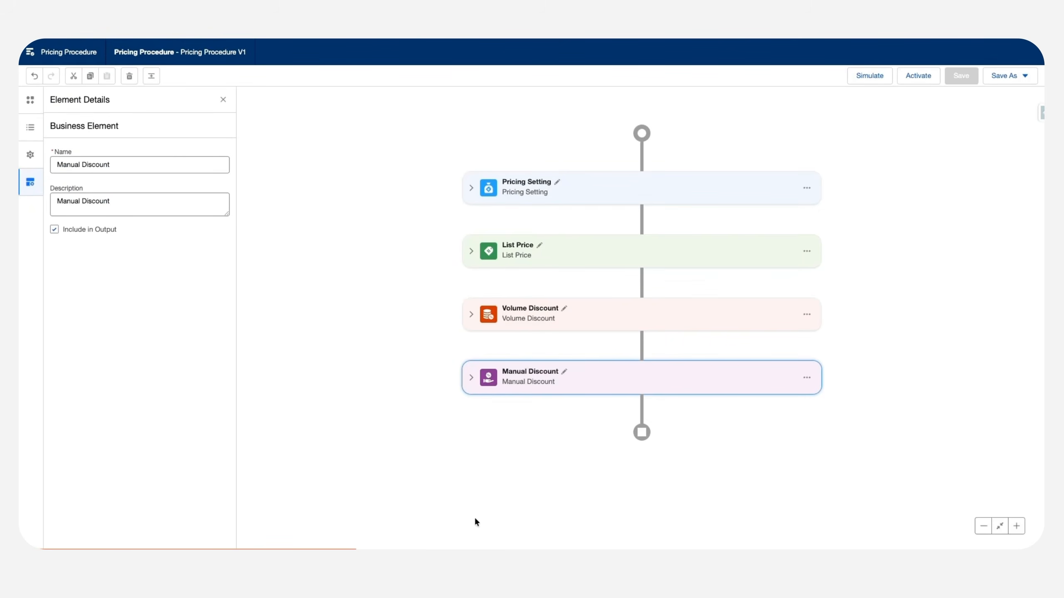
- Add an Attribute-Based Price element after the Manual Discount element in the pricing procedure
click(642, 409)
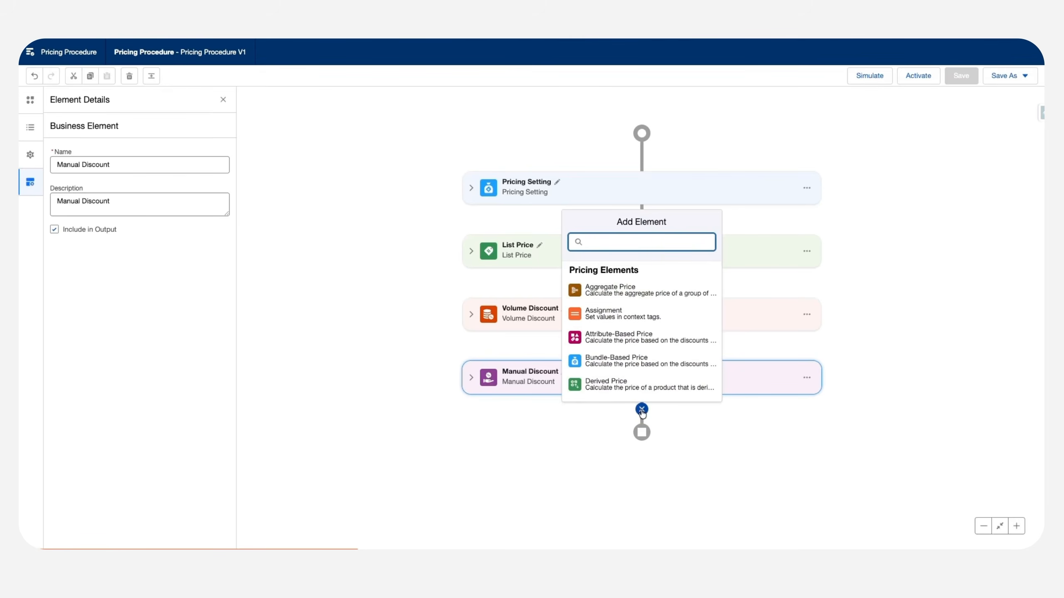
click(638, 336)
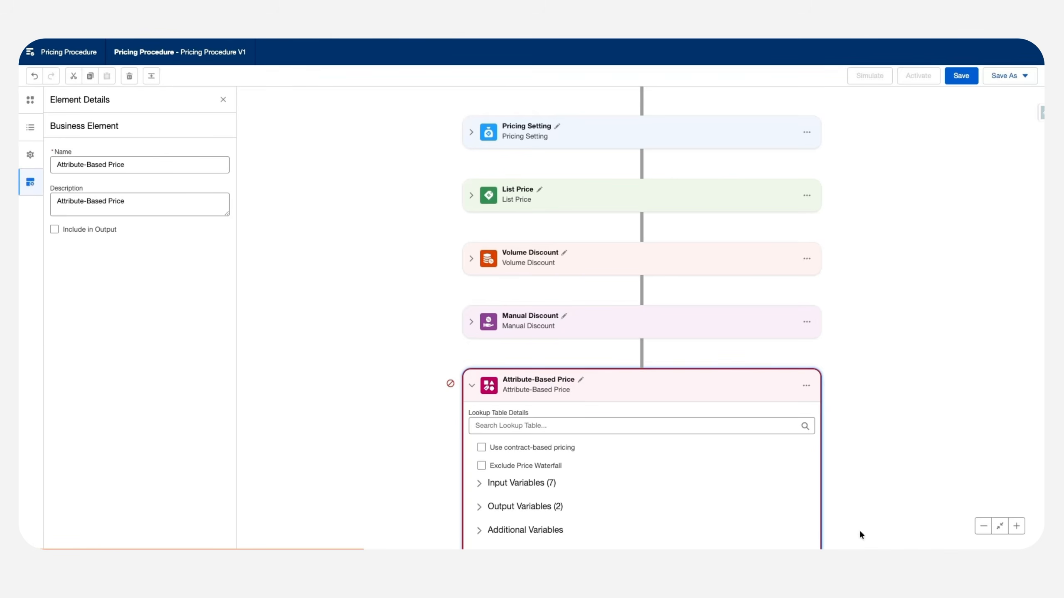
scroll(617, 425, down, 1)
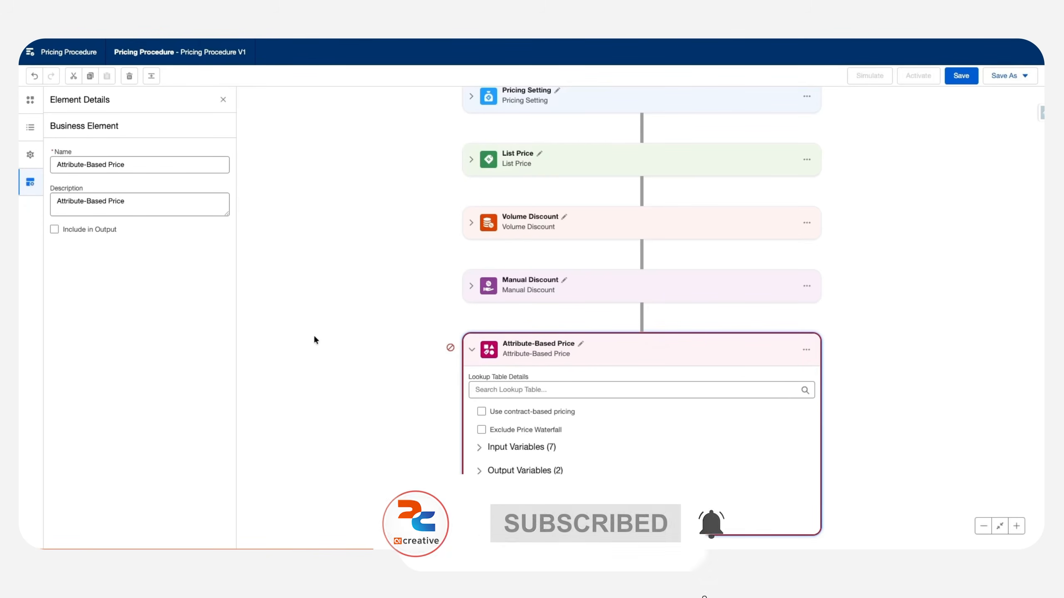
- Start a new constant resource named AttributePAS with data type Text
click(30, 127)
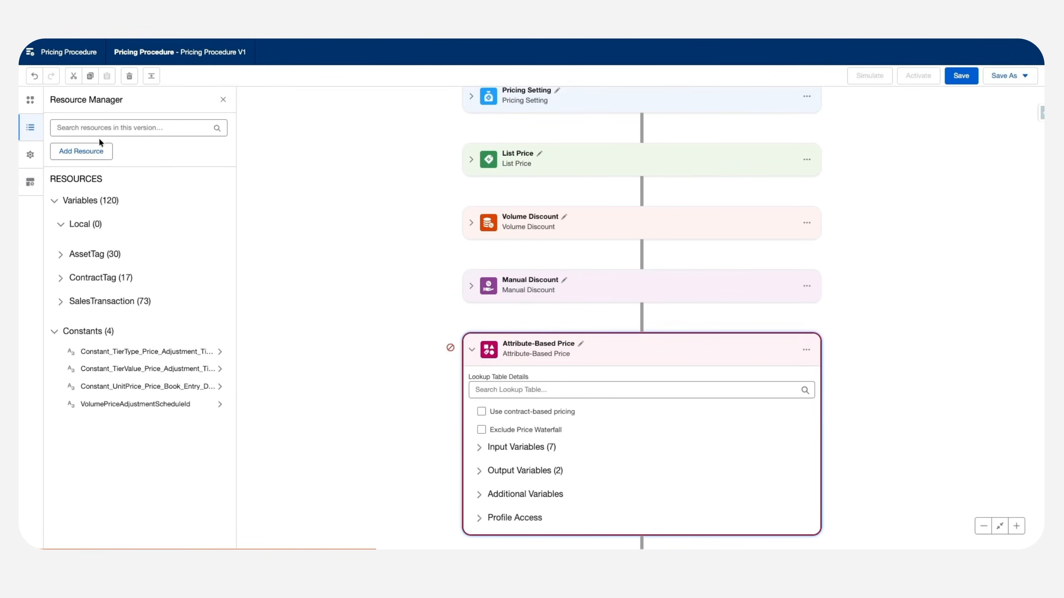
click(92, 149)
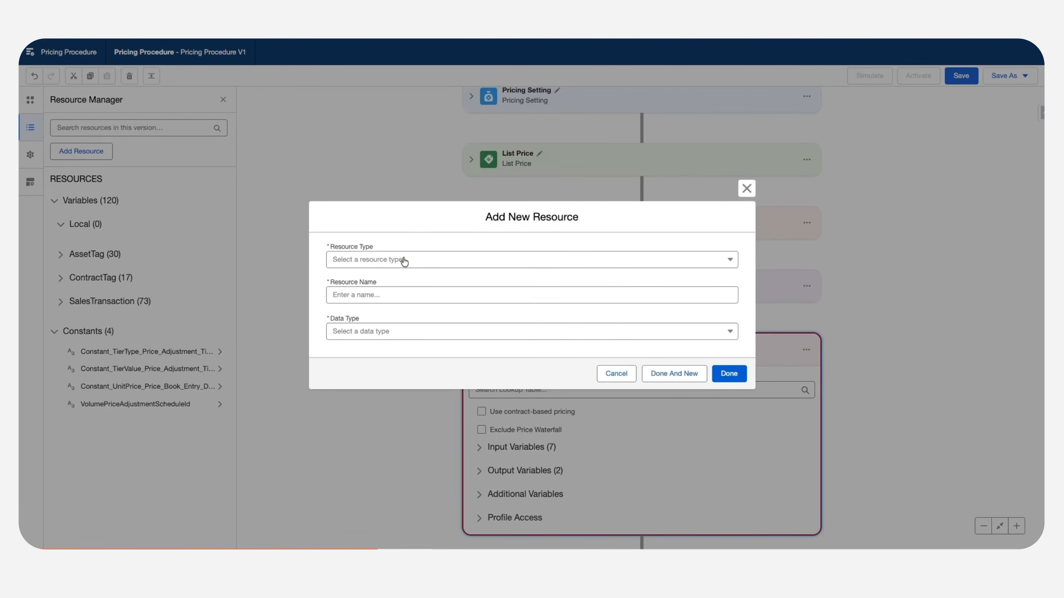
click(404, 260)
click(400, 294)
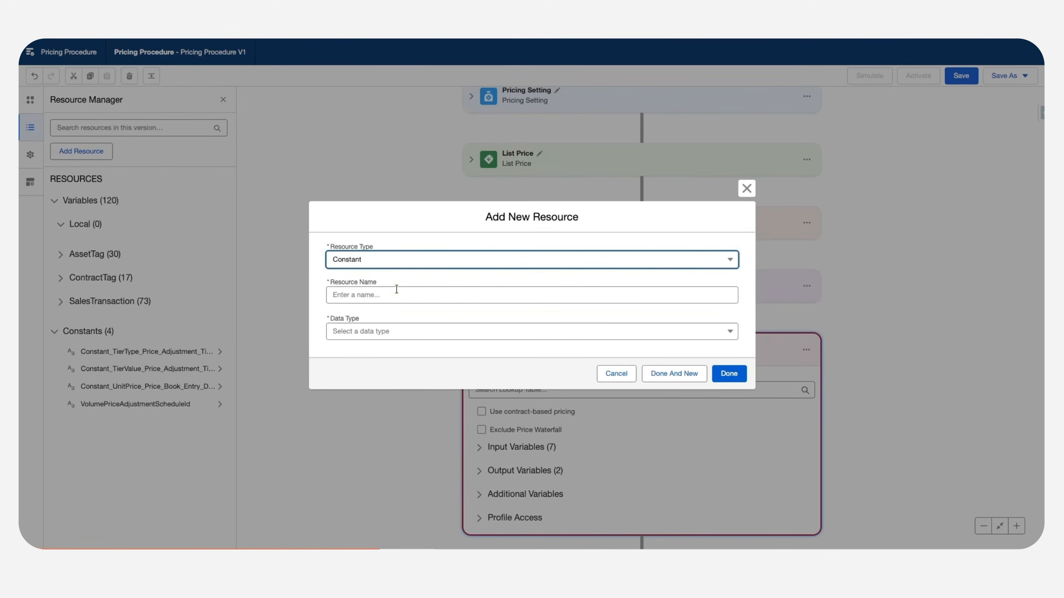
click(396, 290)
click(421, 341)
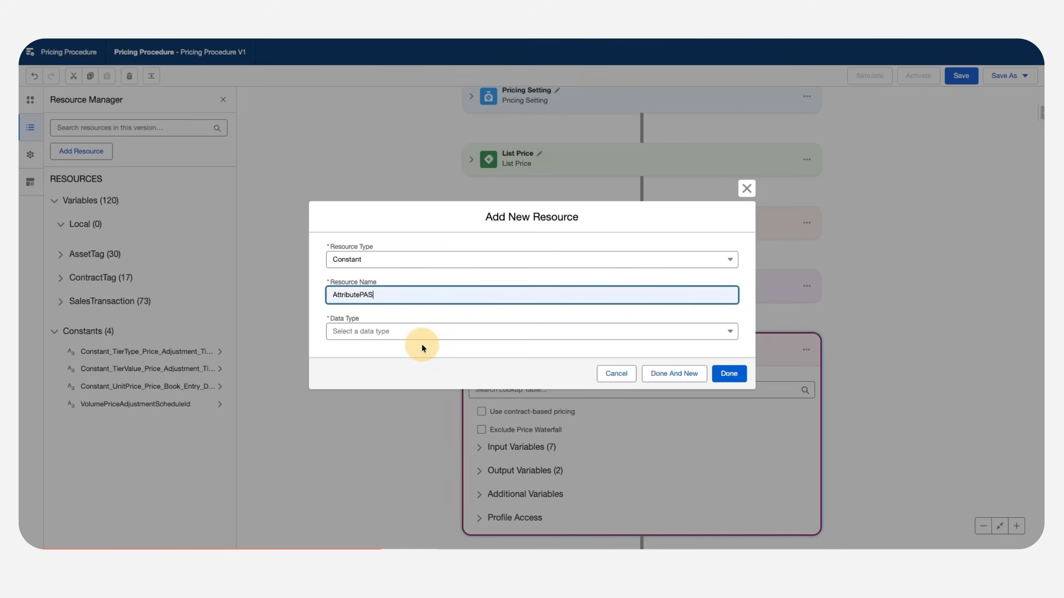
click(387, 333)
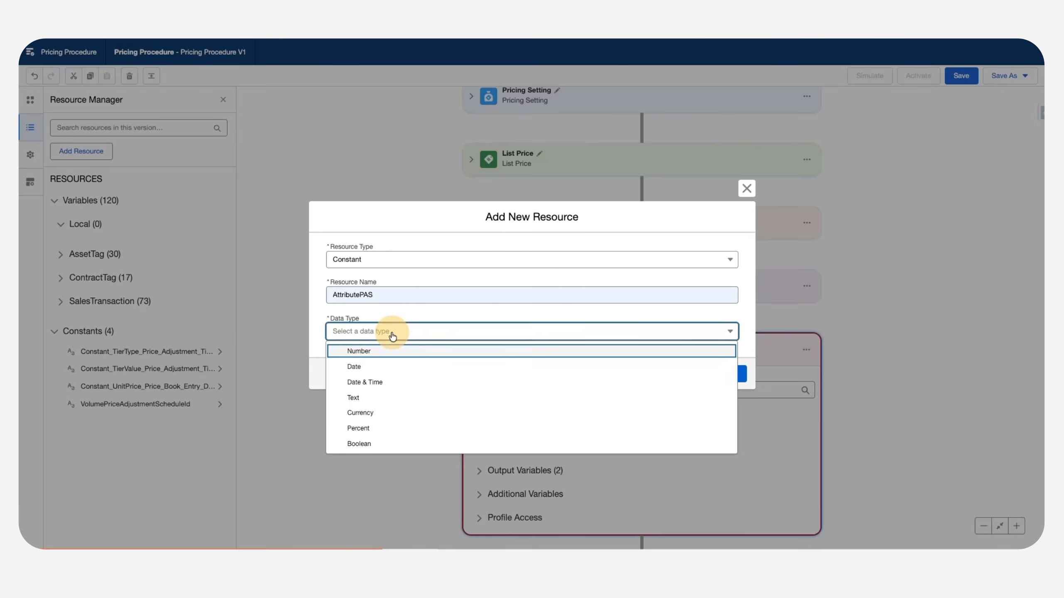
click(392, 398)
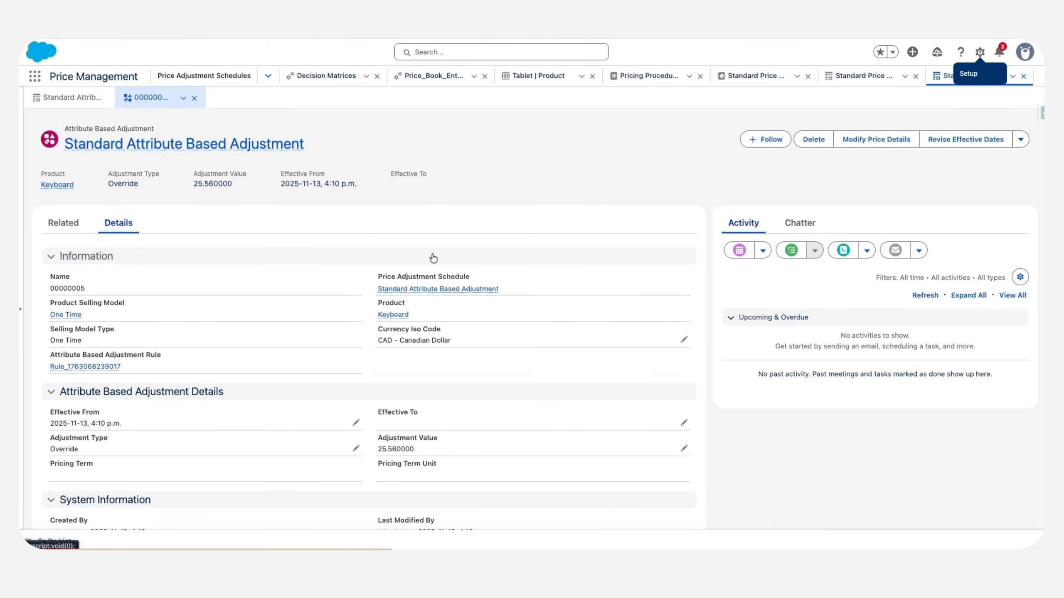
- Look up the Standard Attribute Based Adjustment schedule's record ID, enter 84Xaj0000008opFEAQ as the AttributePAS constant's value, and save the resource
click(436, 289)
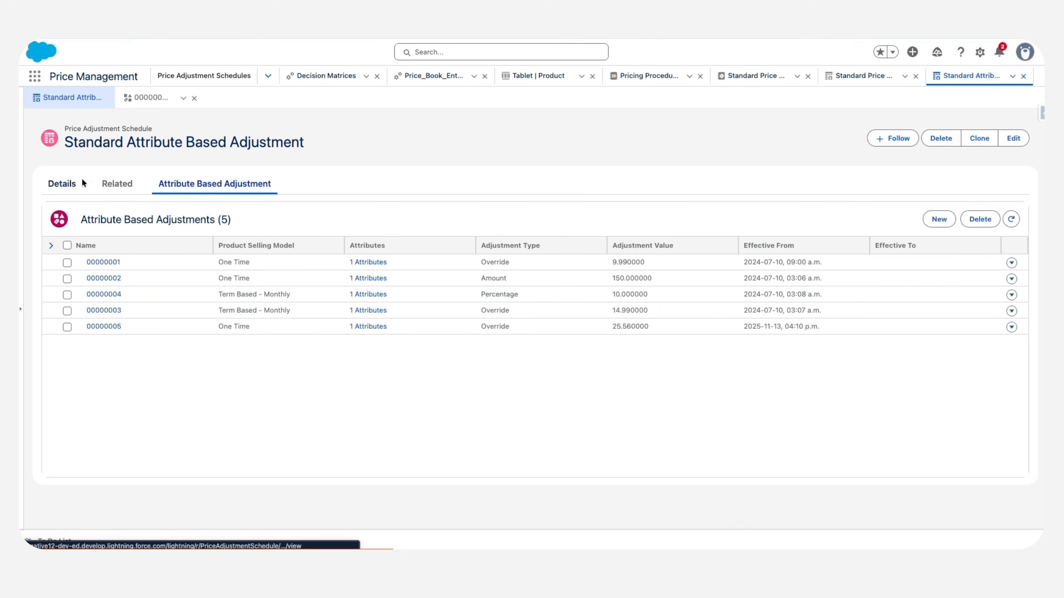
click(62, 184)
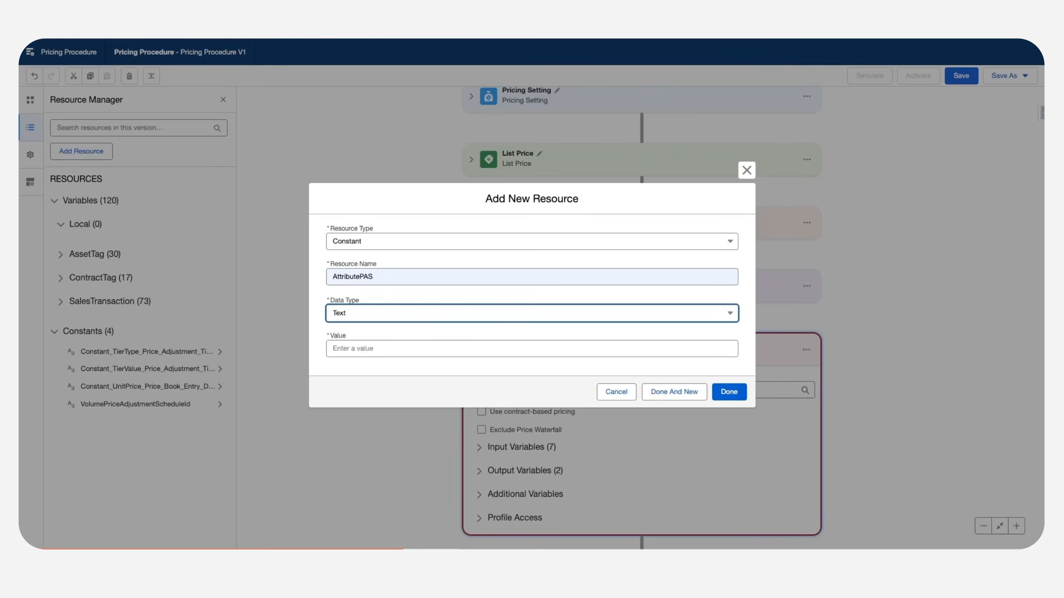
click(372, 350)
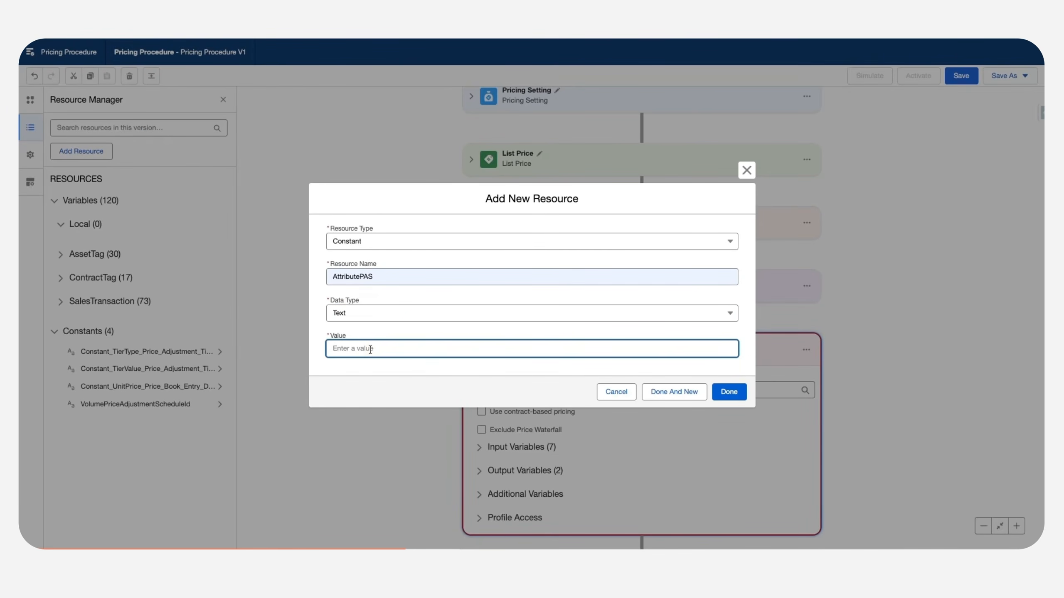
text(84Xaj0000008opFEAQ)
click(724, 392)
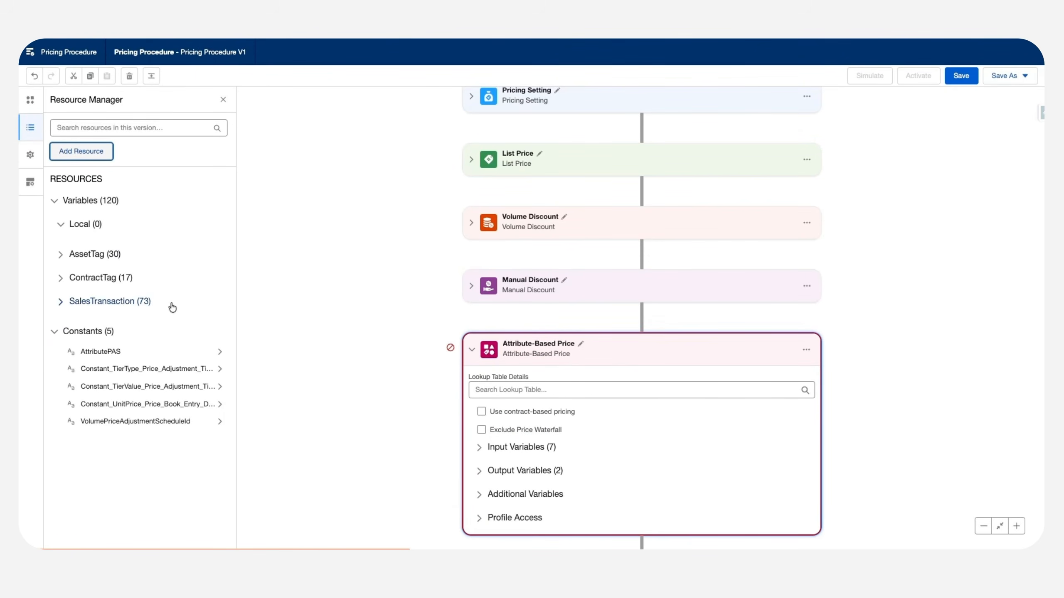
- Set the Attribute-Based Price element's lookup table to Attribute Discount Entries
scroll(540, 354, down, 2)
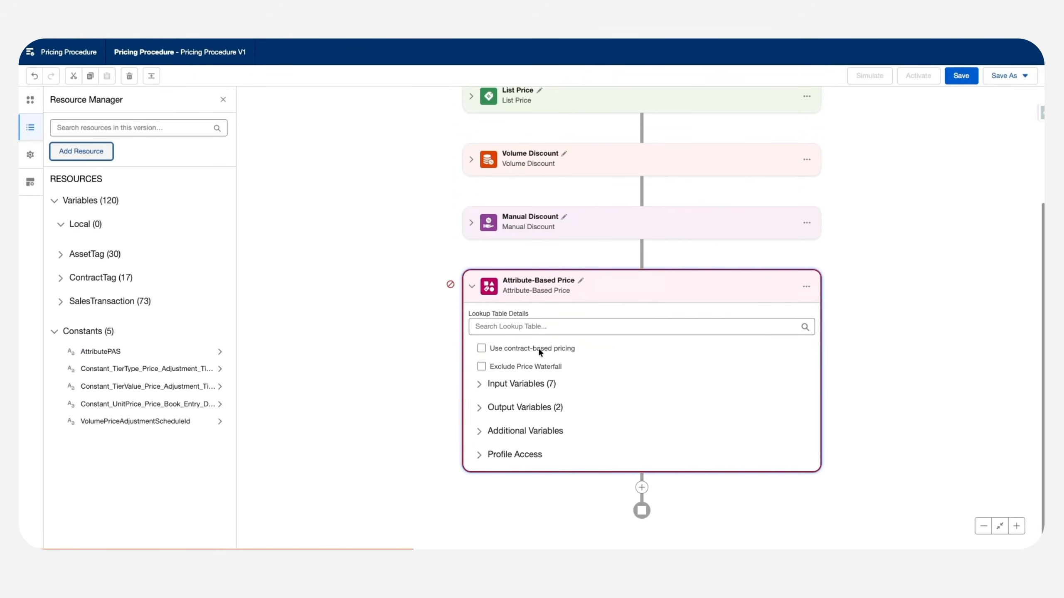
click(530, 328)
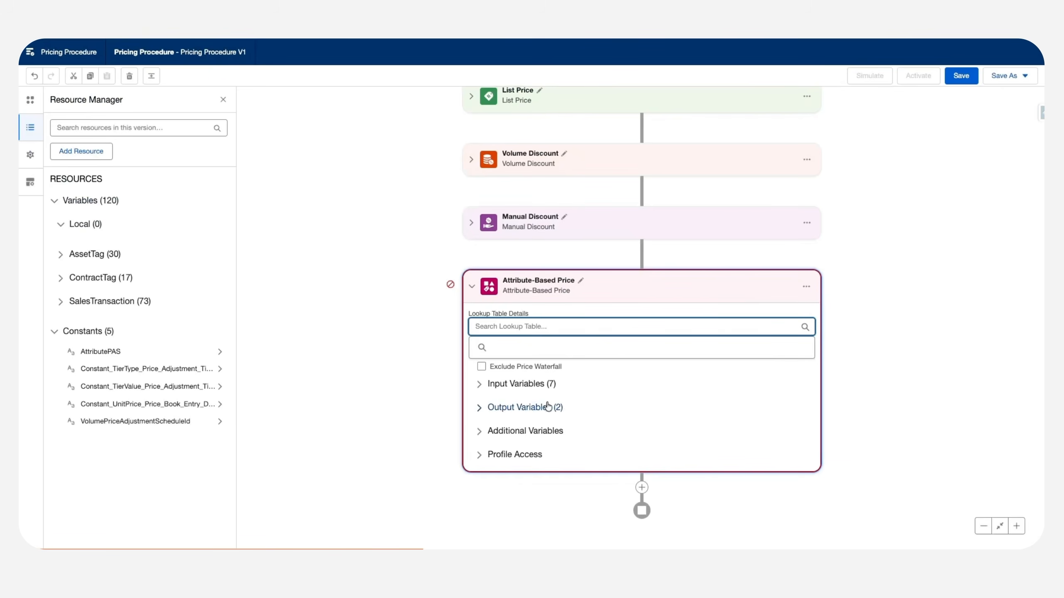
click(523, 326)
text(Attribu)
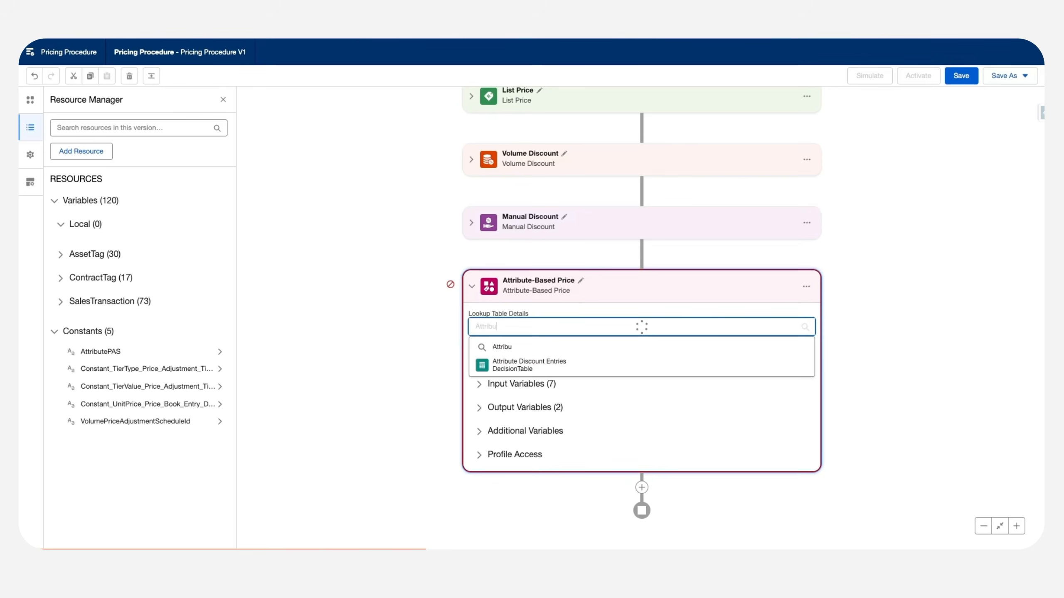
click(540, 364)
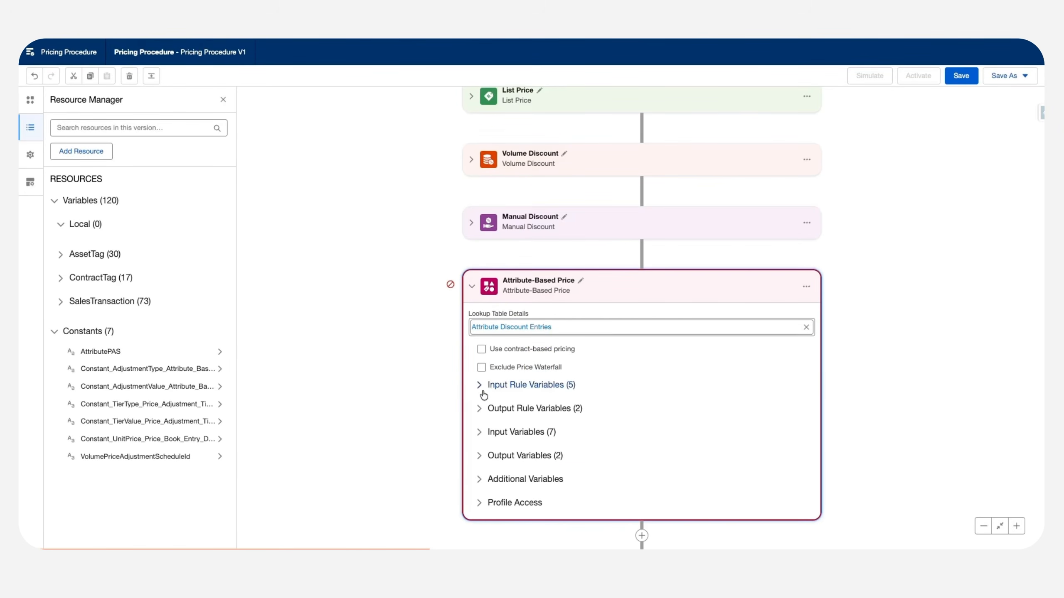
- Expand the element's input rule variables and review the details of the Attribute Discount Entries decision table
click(480, 386)
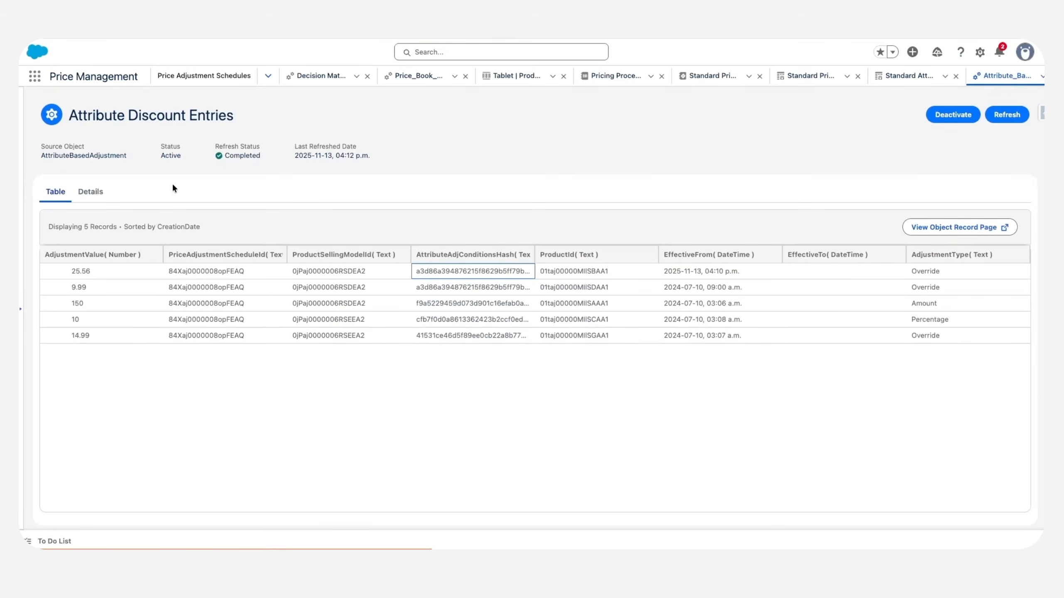
click(88, 195)
scroll(122, 339, down, 3)
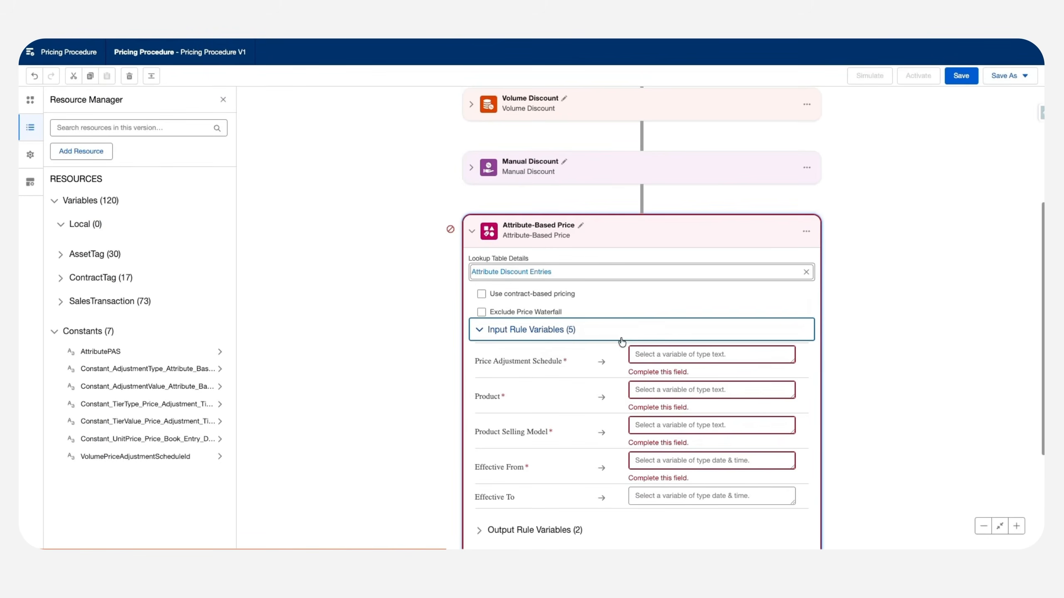
- Map the Price Adjustment Schedule input rule variable to AttributePAS and the Product variable to Product
click(665, 354)
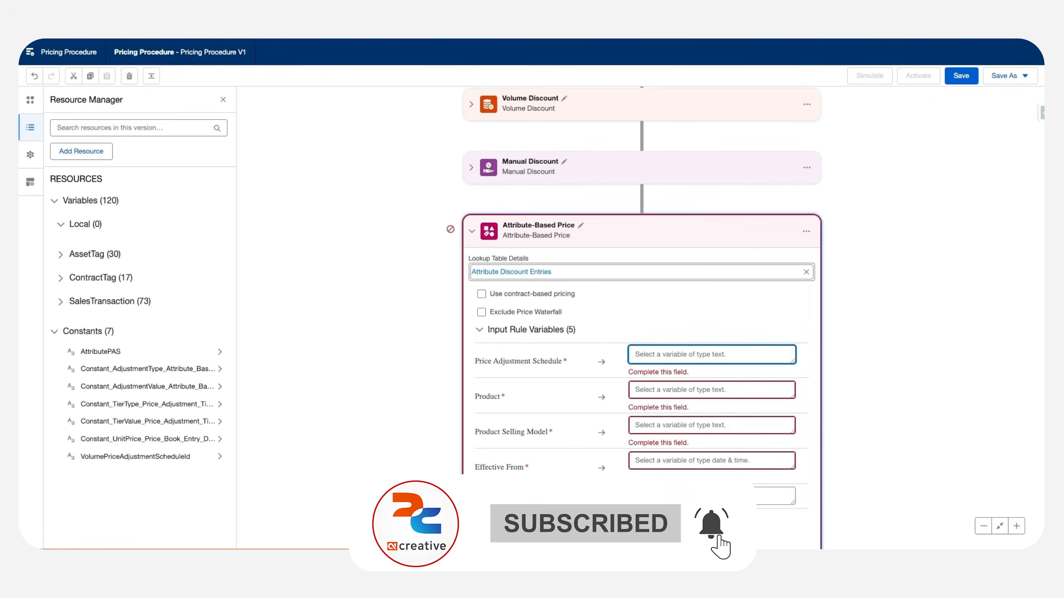
text(attr)
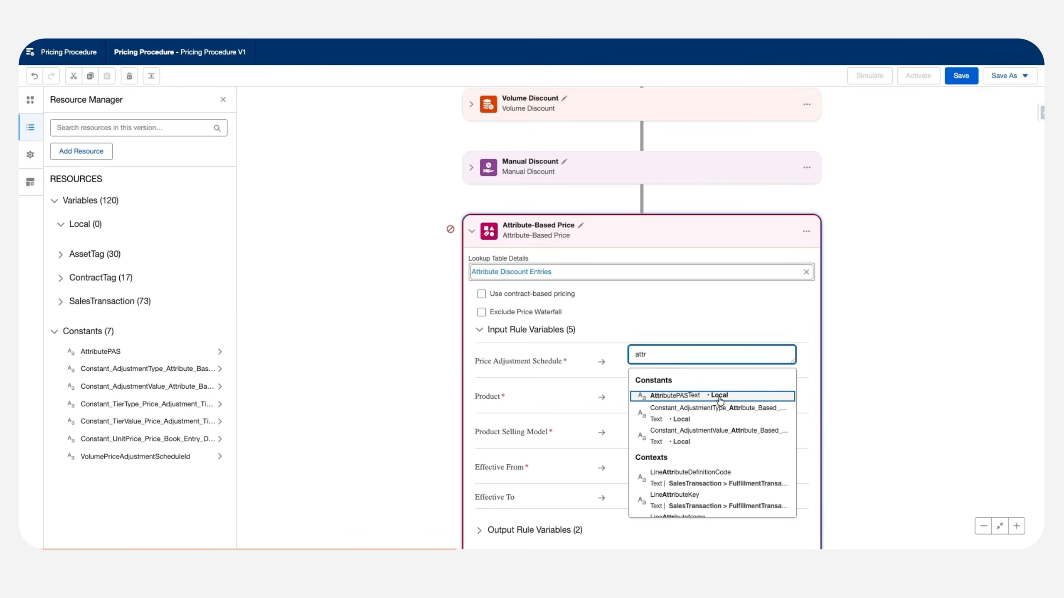
click(720, 397)
click(678, 379)
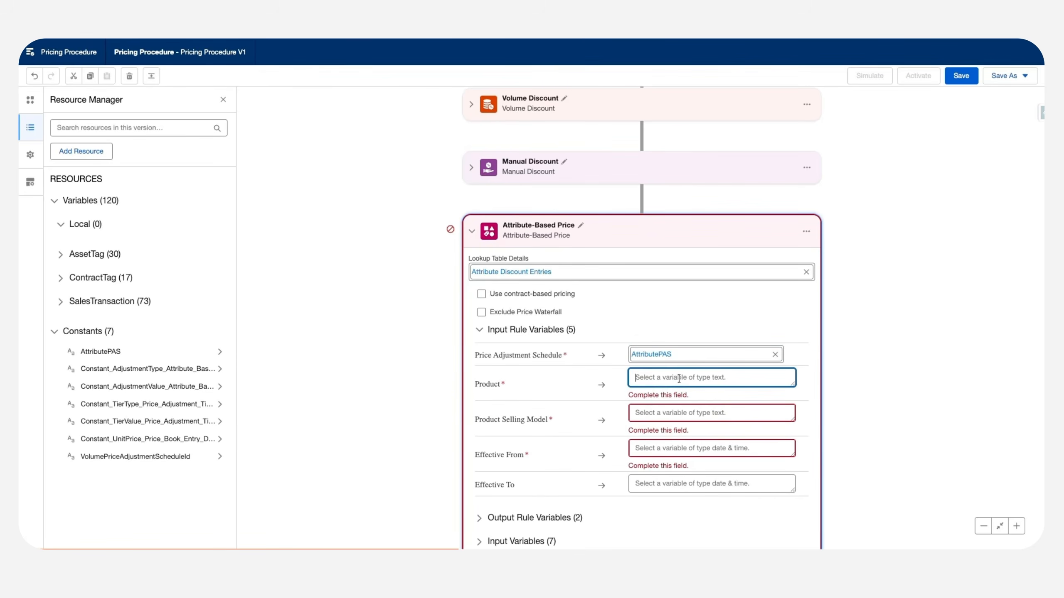
text(product)
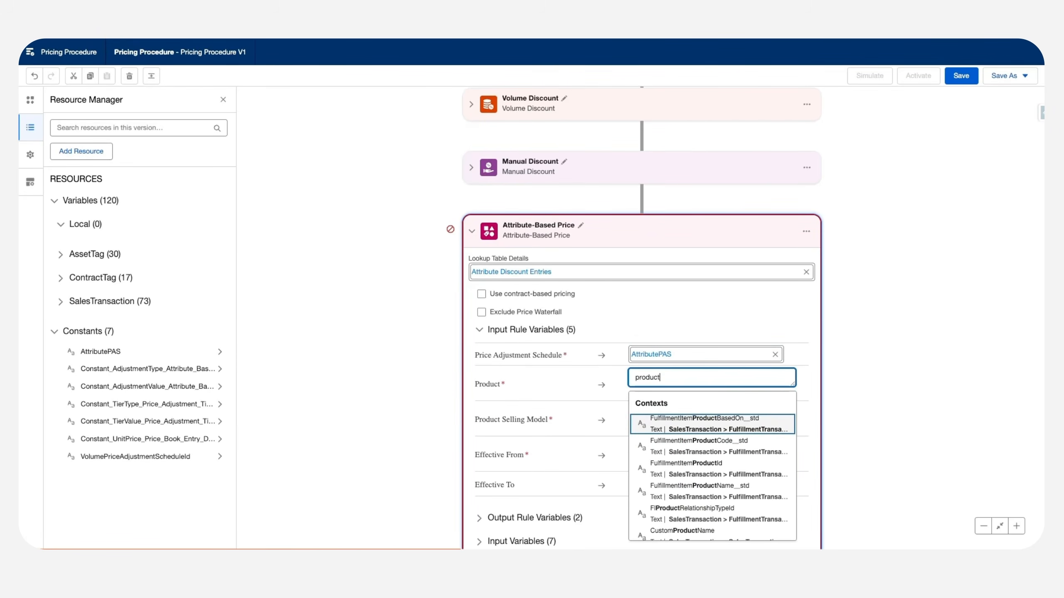
click(701, 467)
- Map the Product Selling Model input rule variable to ProductSellingModel
click(667, 401)
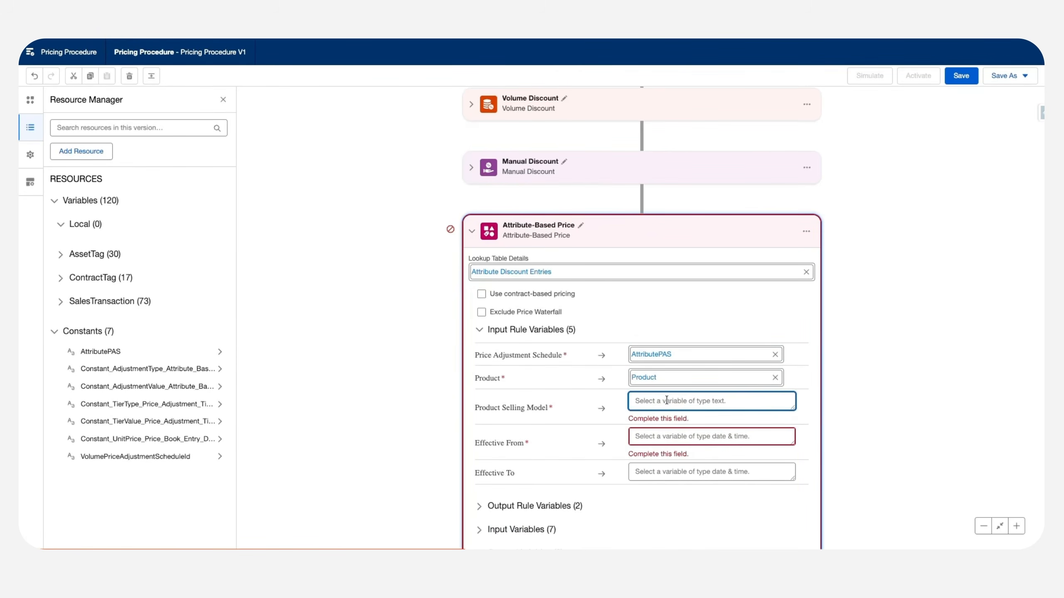
text(product)
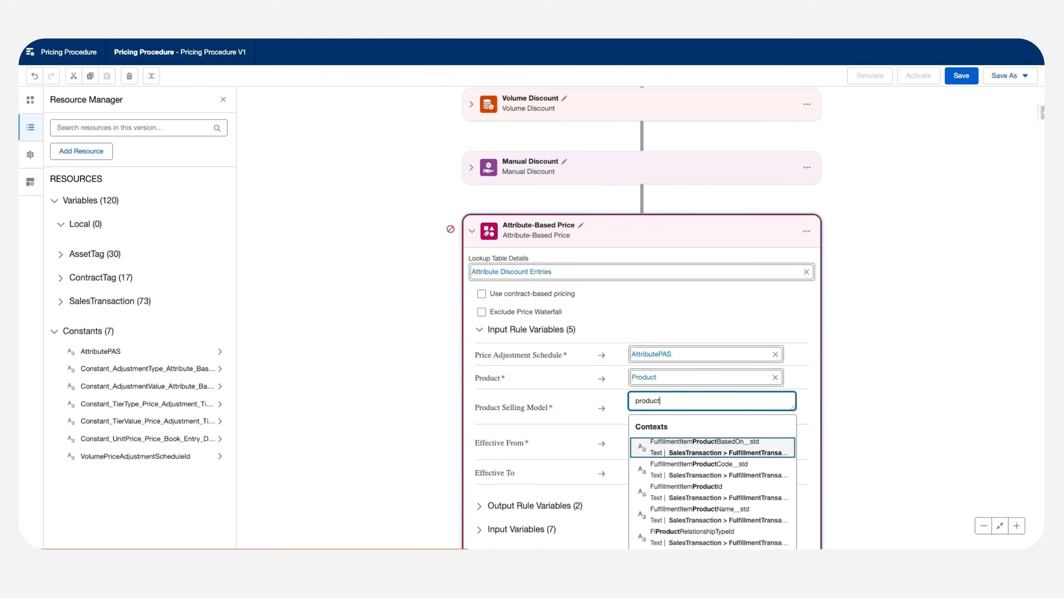
text(se)
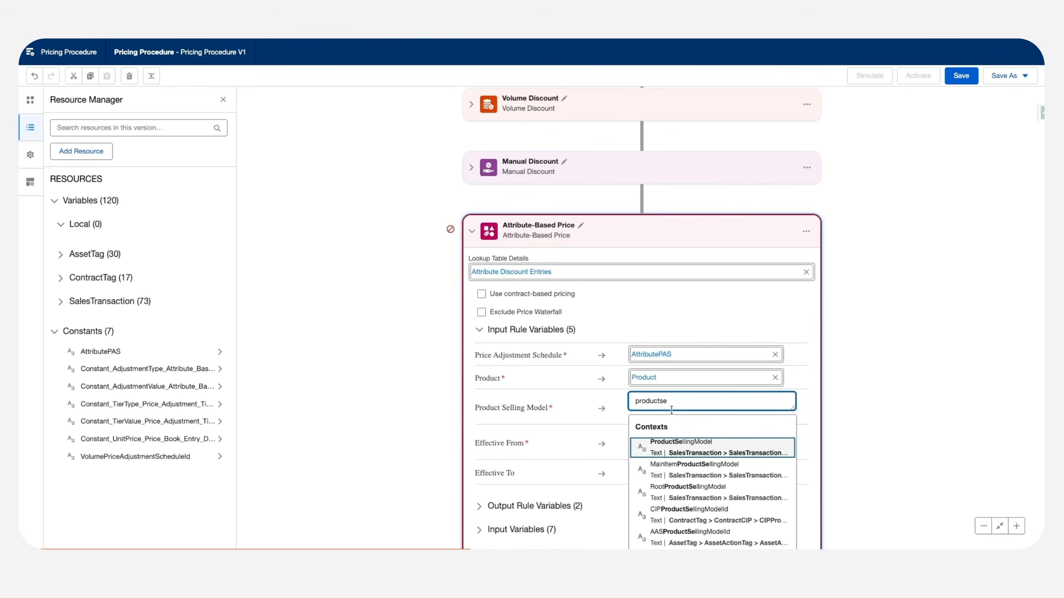
click(681, 445)
- Map both the Effective From and Effective To input rule variables to EffectiveFrom
click(672, 425)
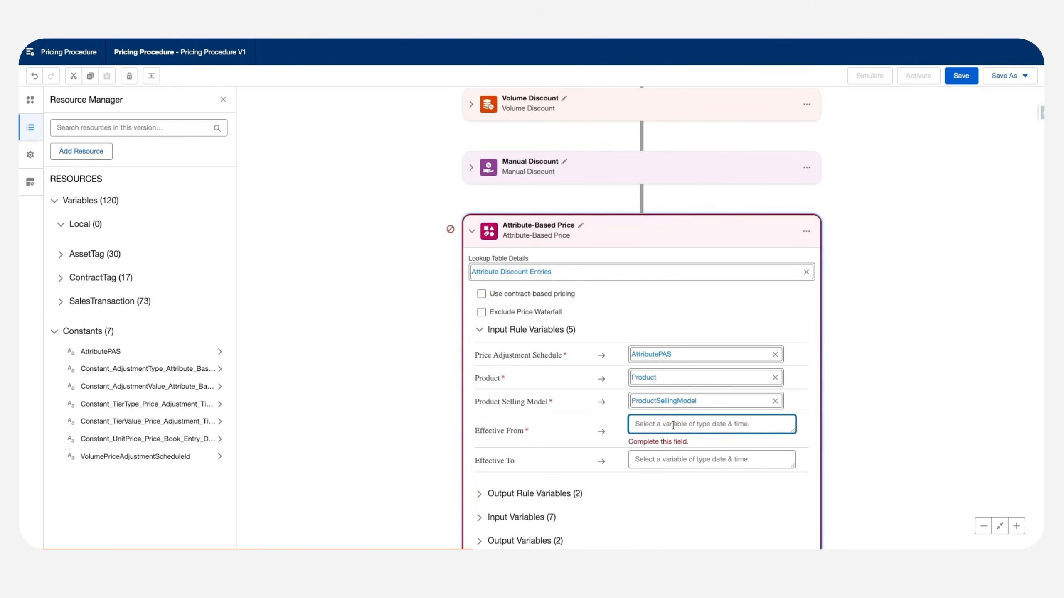
text(effective)
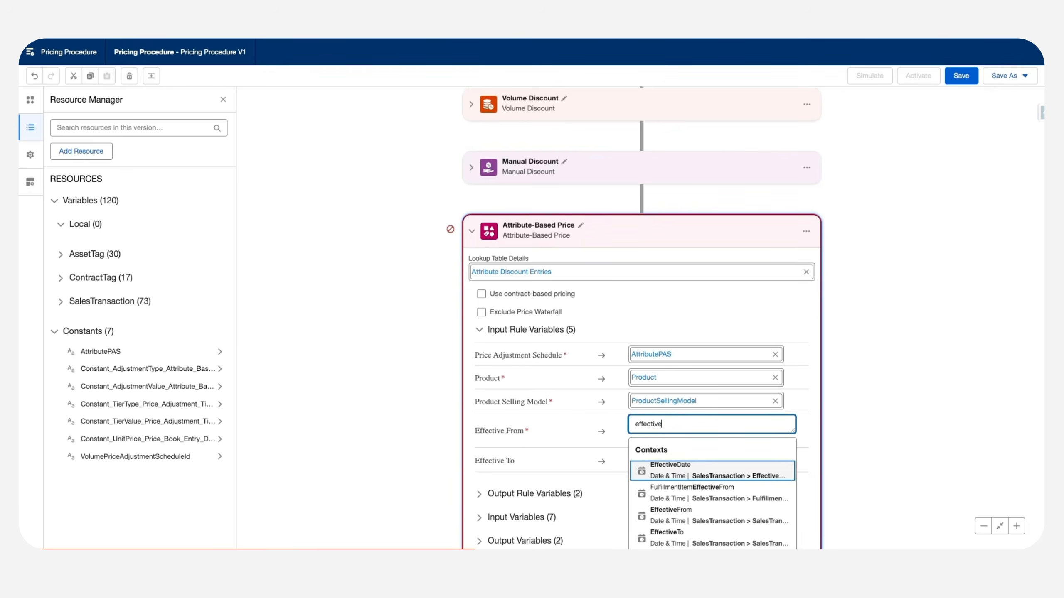
click(691, 519)
click(653, 447)
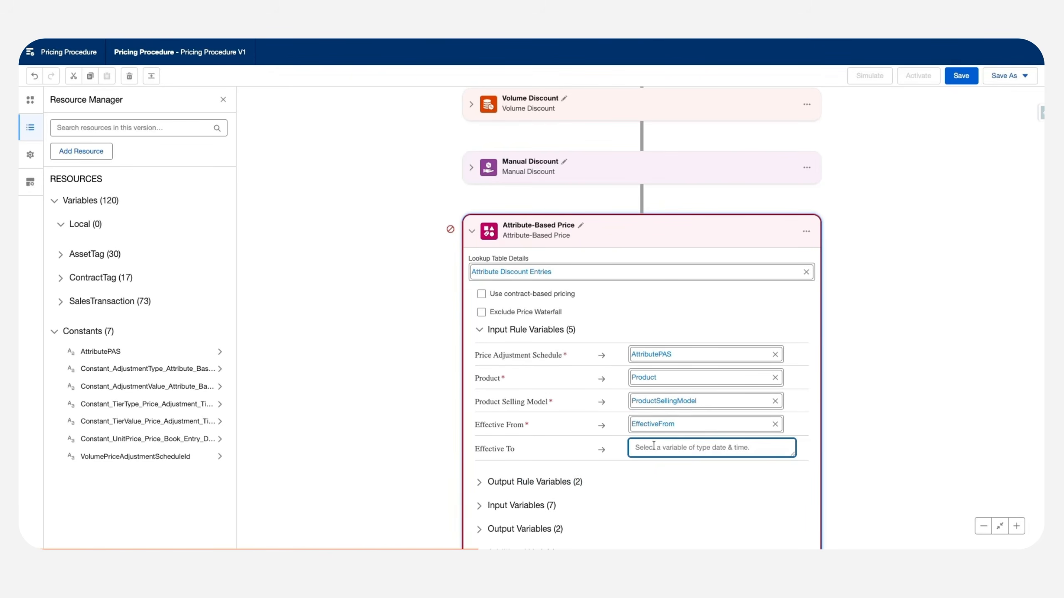
text(eff)
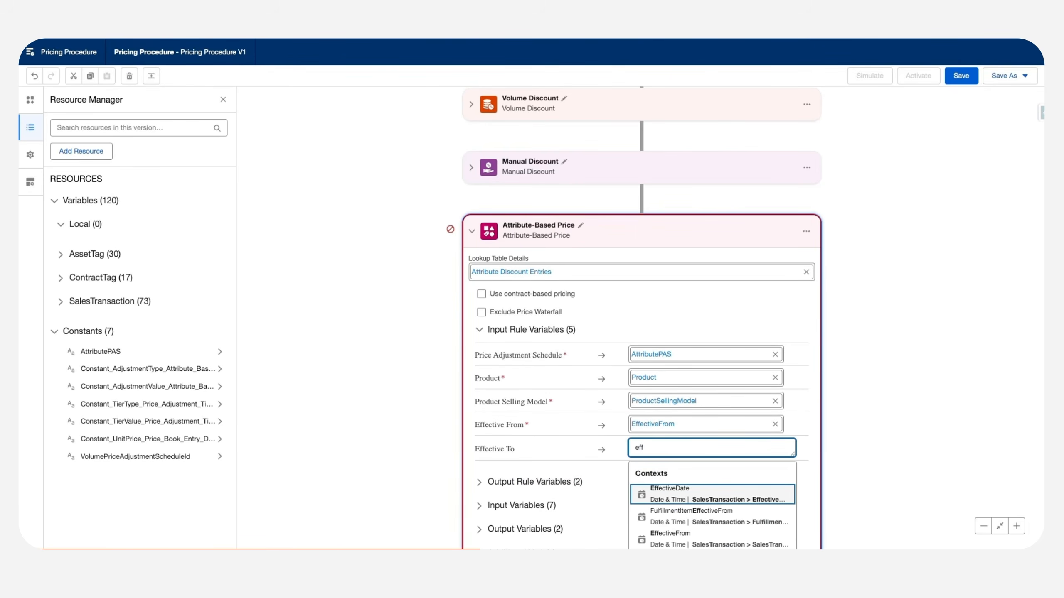
scroll(673, 491, down, 2)
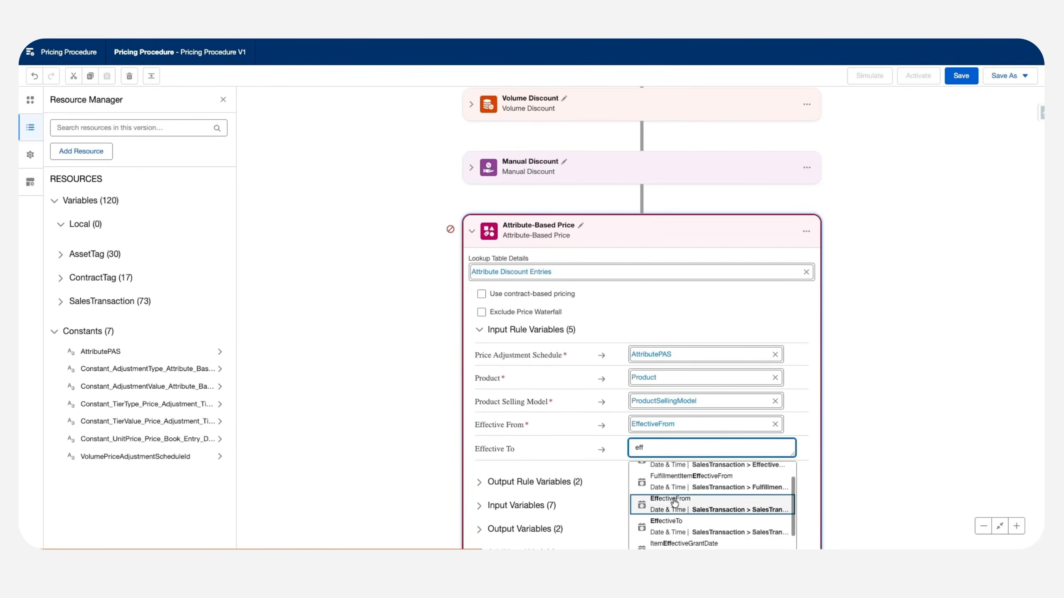
click(670, 503)
- Expand the Output Rule Variables and Input Variables sections of the Attribute-Based Price element
scroll(655, 446, down, 2)
click(522, 356)
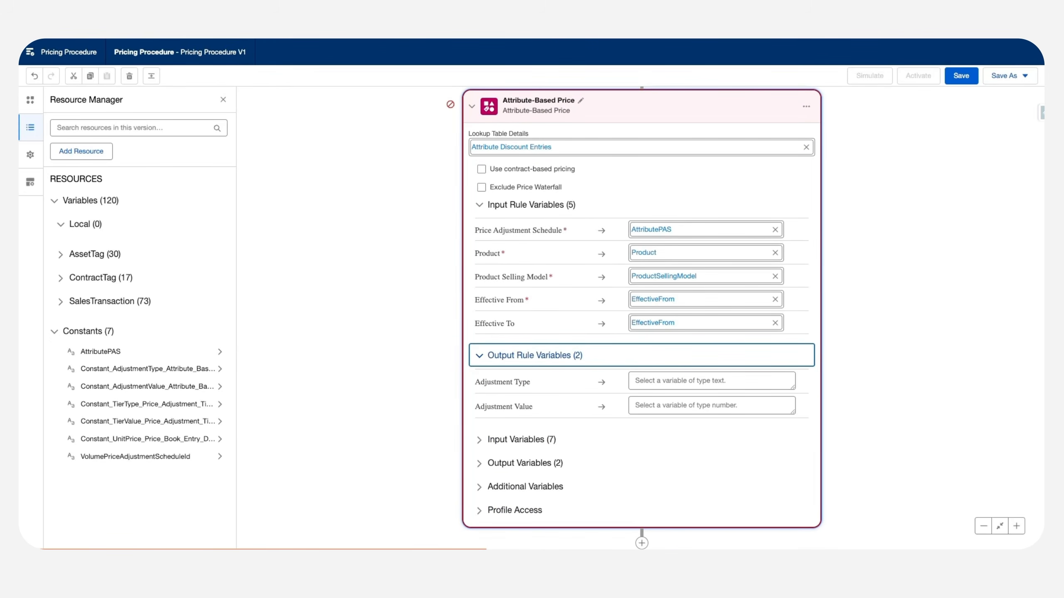
click(480, 440)
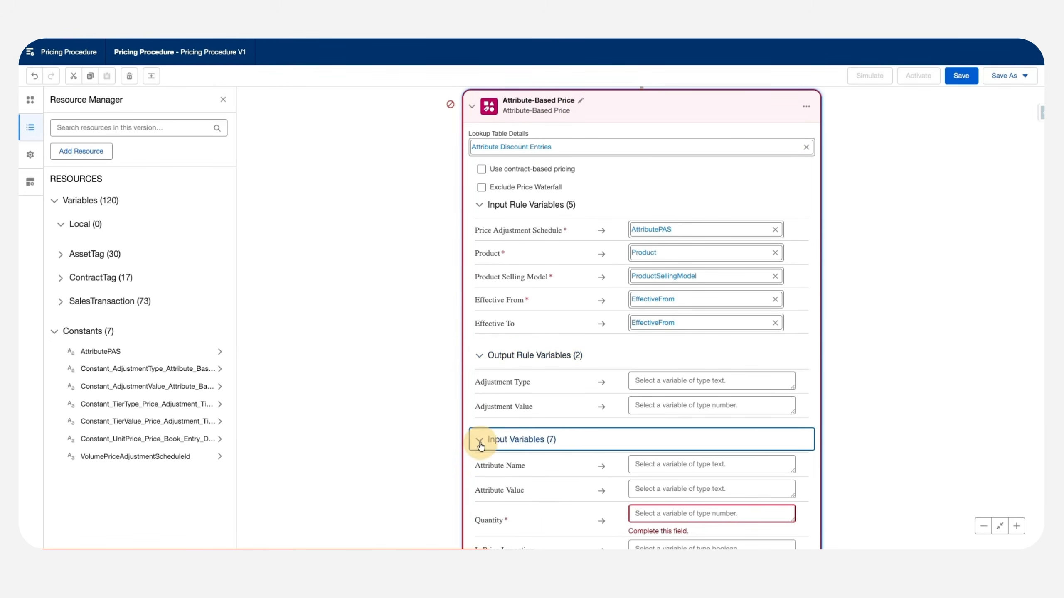
scroll(614, 471, down, 3)
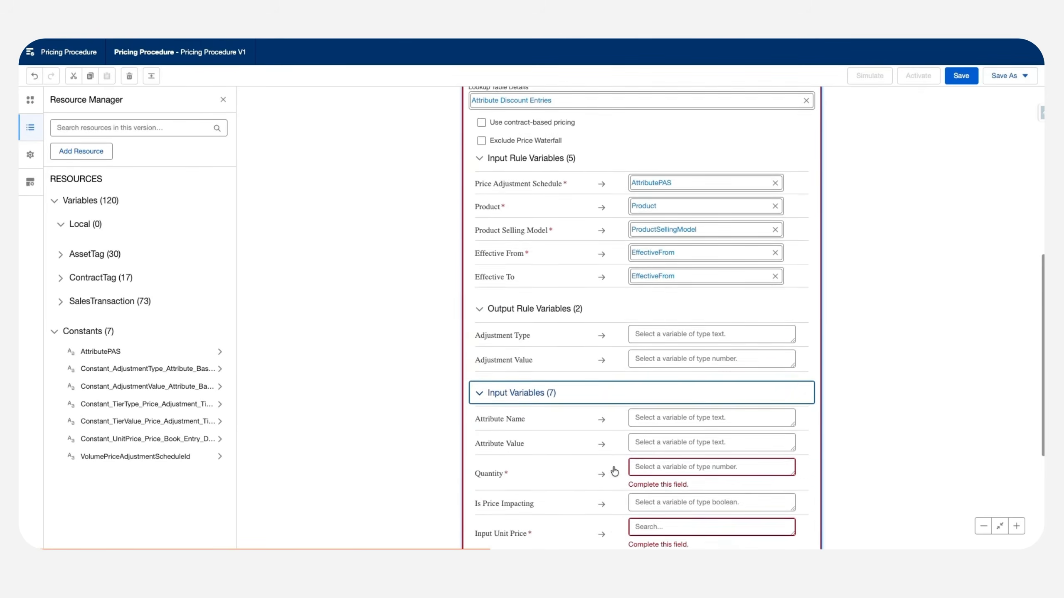
scroll(614, 472, down, 3)
- Map the Attribute Name input variable to Attribute and the Attribute Value variable to AttributeValue
click(661, 246)
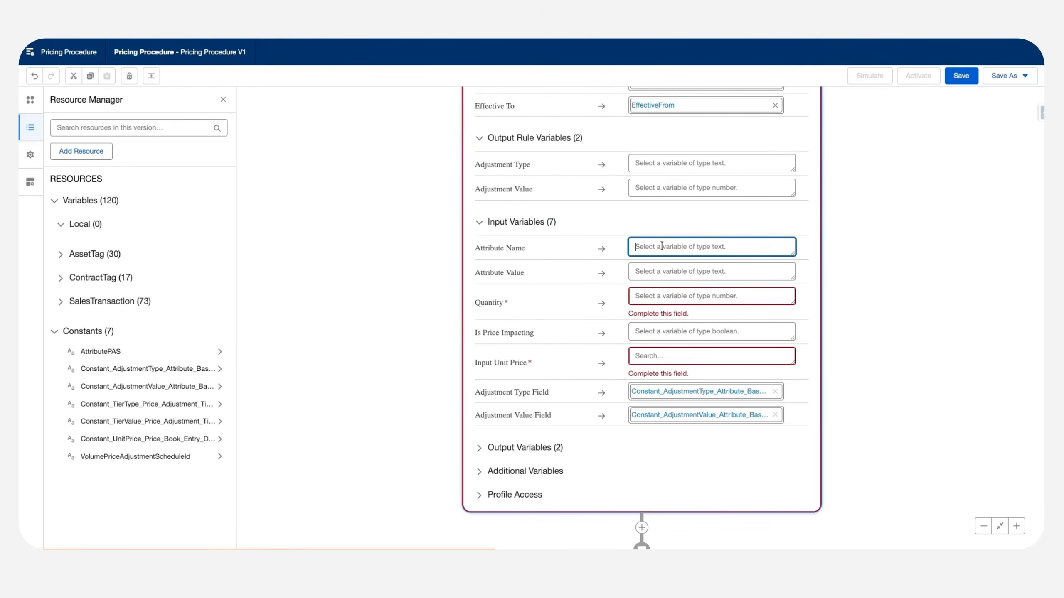
text(Attribute)
scroll(688, 360, down, 2)
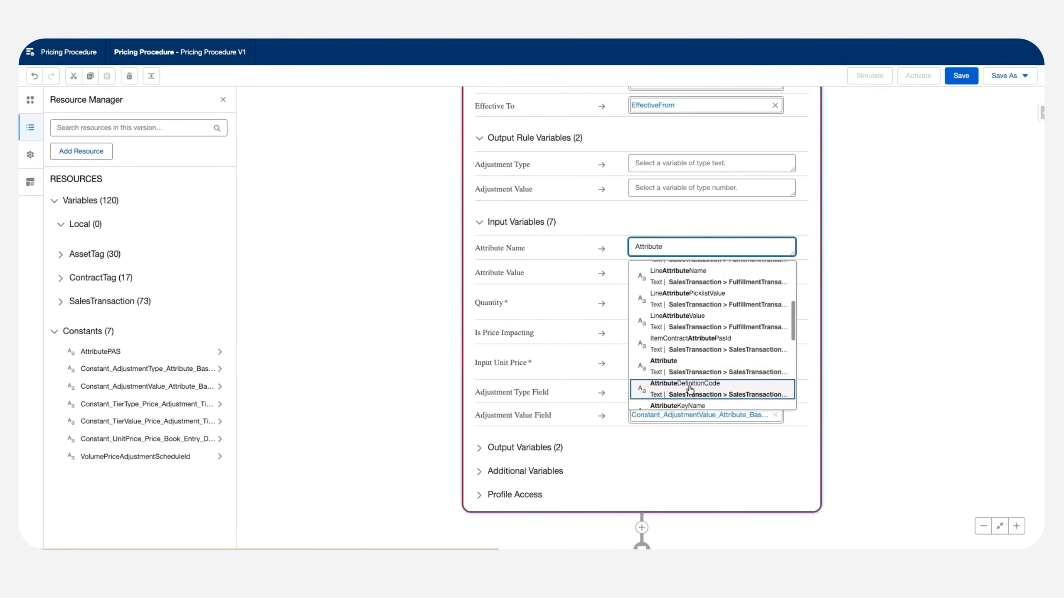
click(688, 360)
click(657, 271)
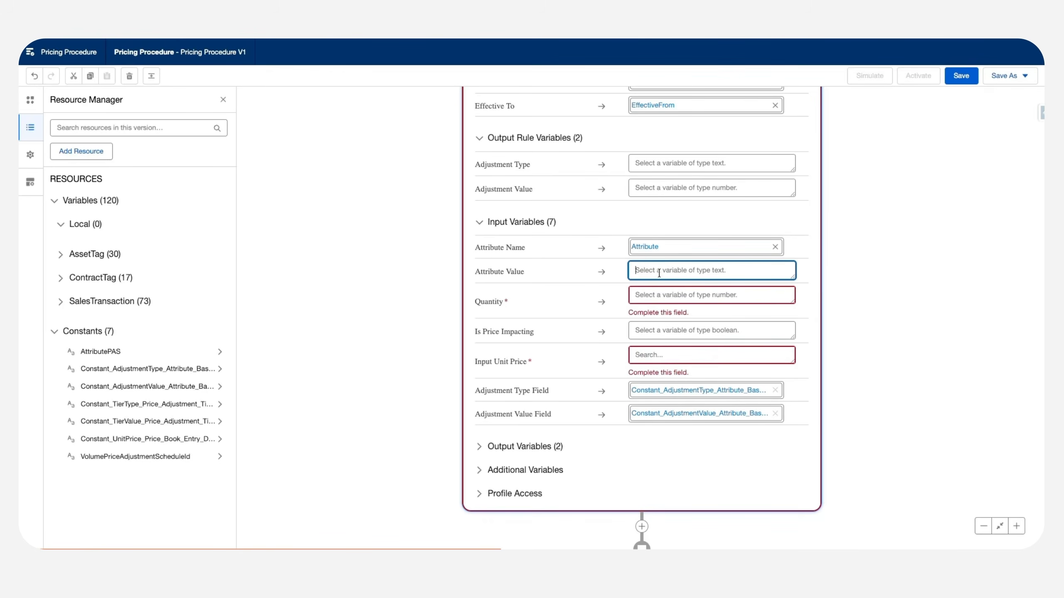
text(Attribute)
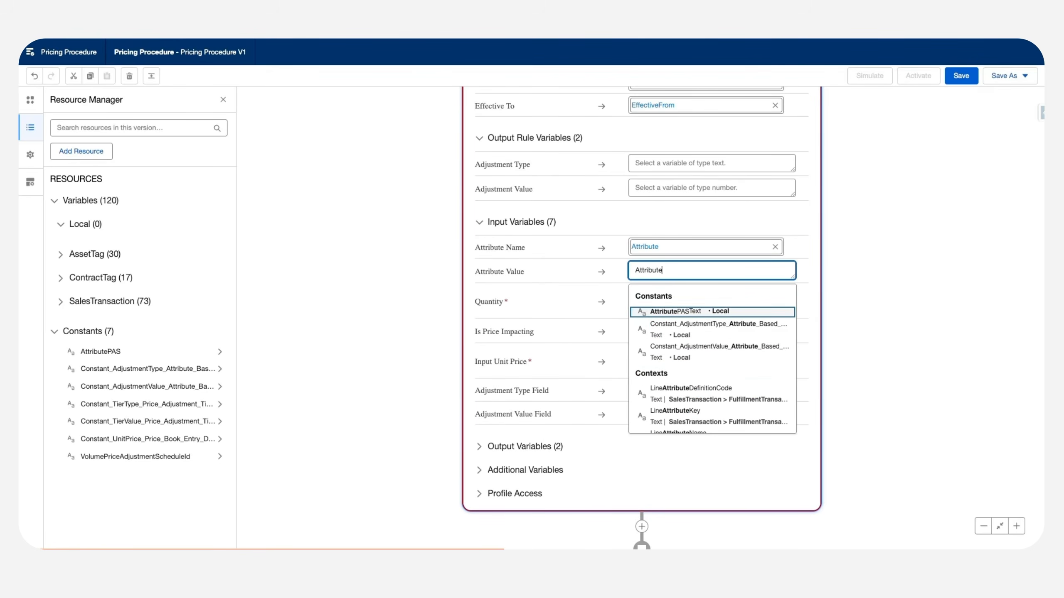
scroll(691, 335, down, 3)
click(707, 344)
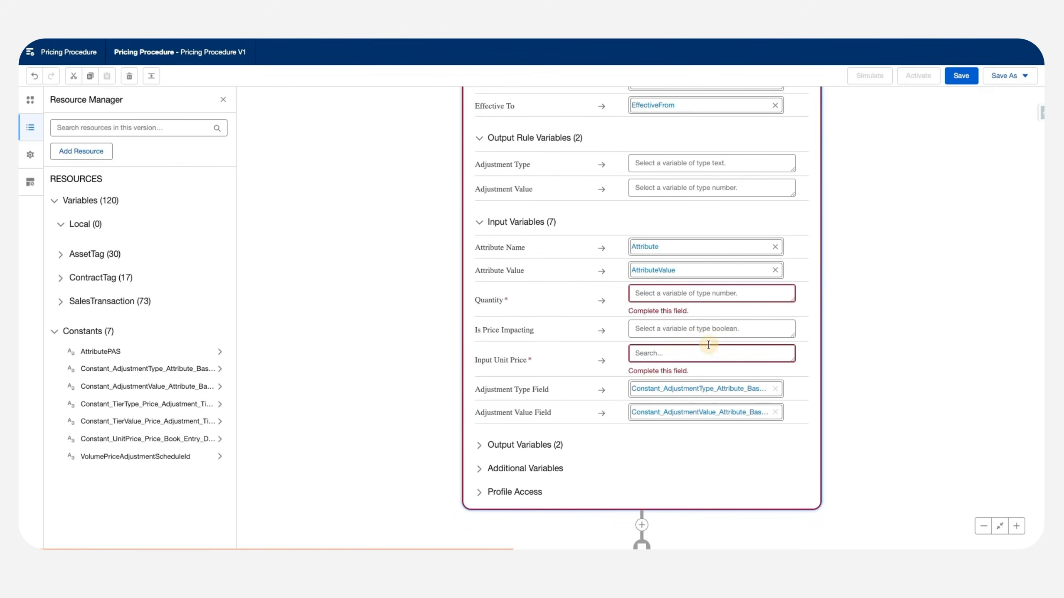
- Map the Quantity input variable to LineItemQuantity and the Is Price Impacting variable to PriceImpactingAttribute
click(663, 296)
text(linei)
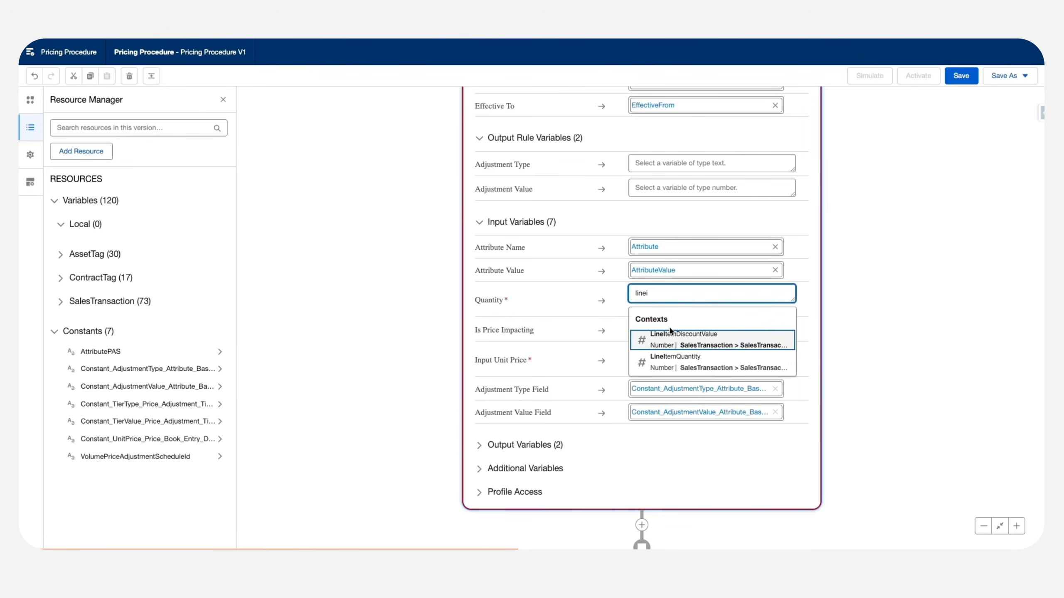
click(671, 361)
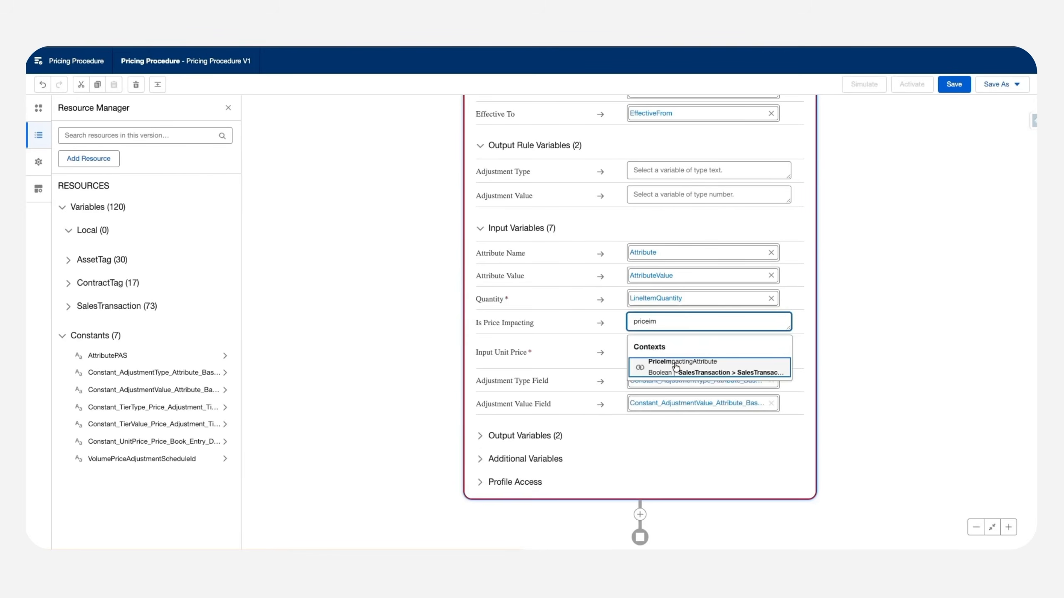
click(675, 366)
- Map the Input Unit Price variable to NetUnitPrice and collapse the Attribute-Based Price element
click(657, 347)
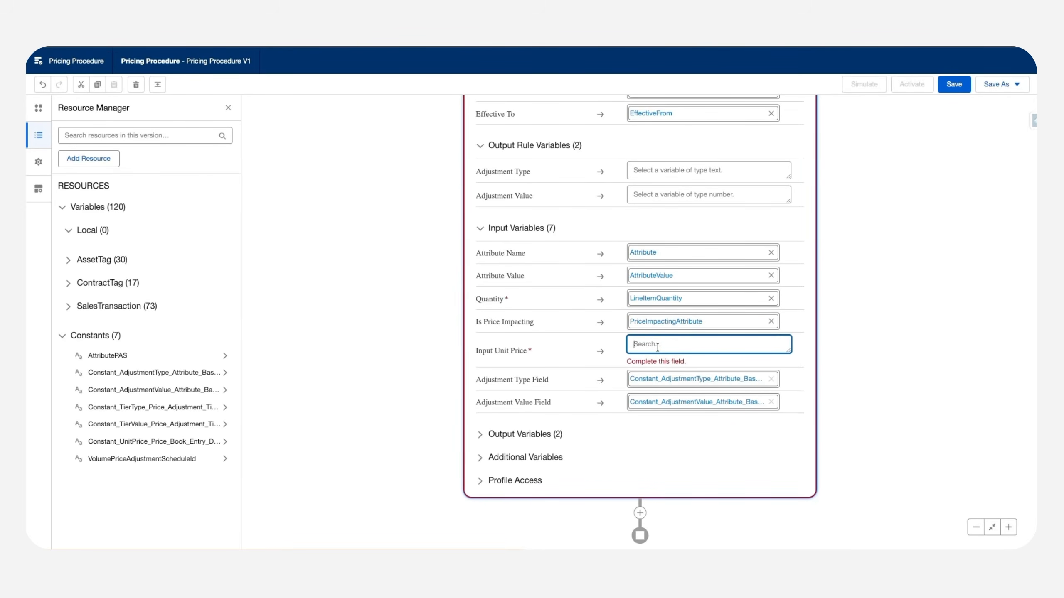
text(netunit)
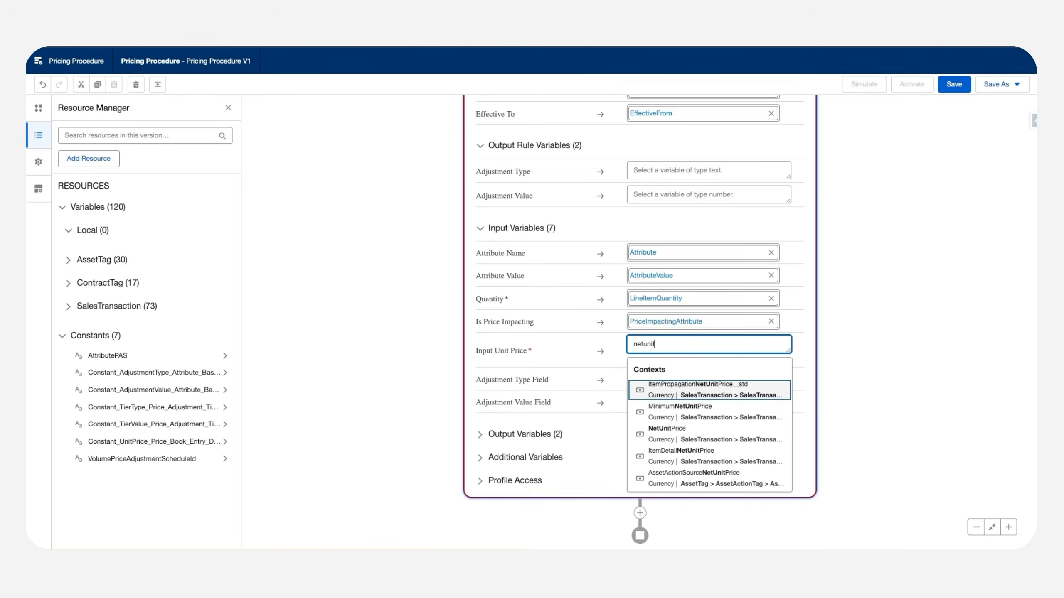
click(677, 443)
scroll(550, 413, up, 6)
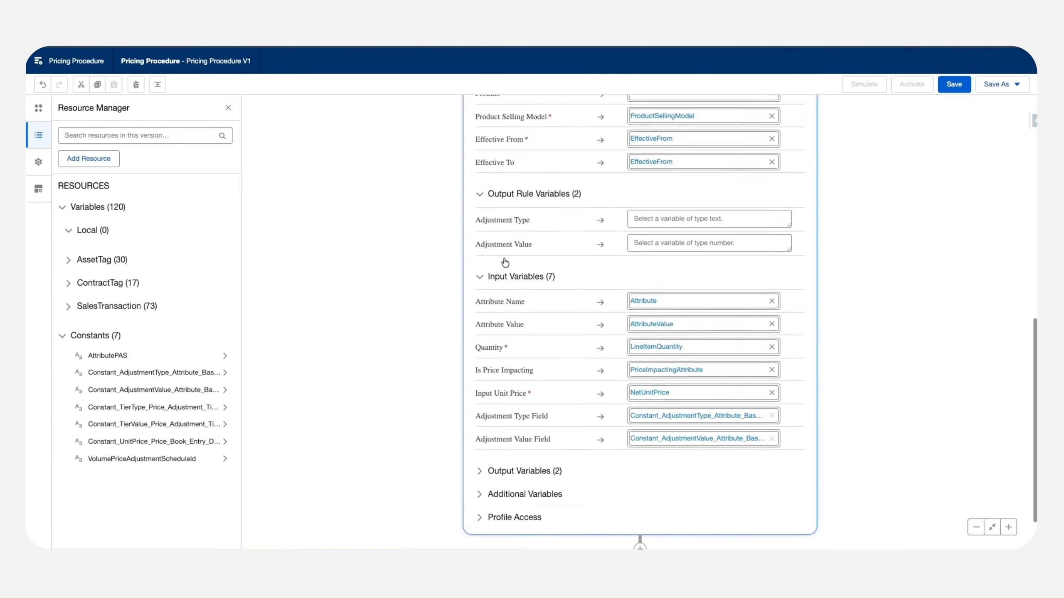
click(471, 184)
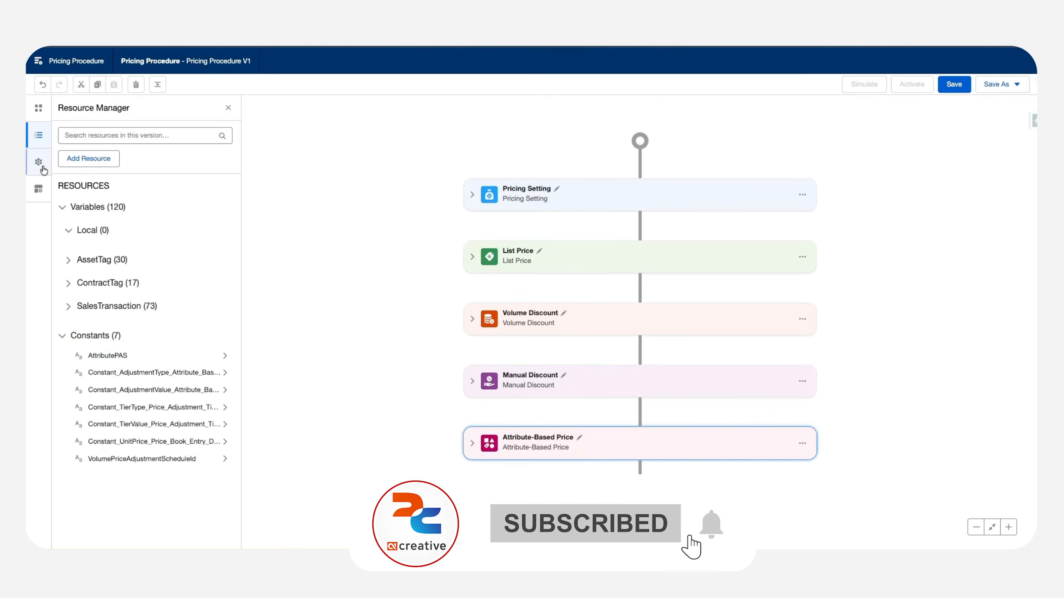
- Include the Attribute-Based Price element in the output, and save and activate the pricing procedure
click(37, 192)
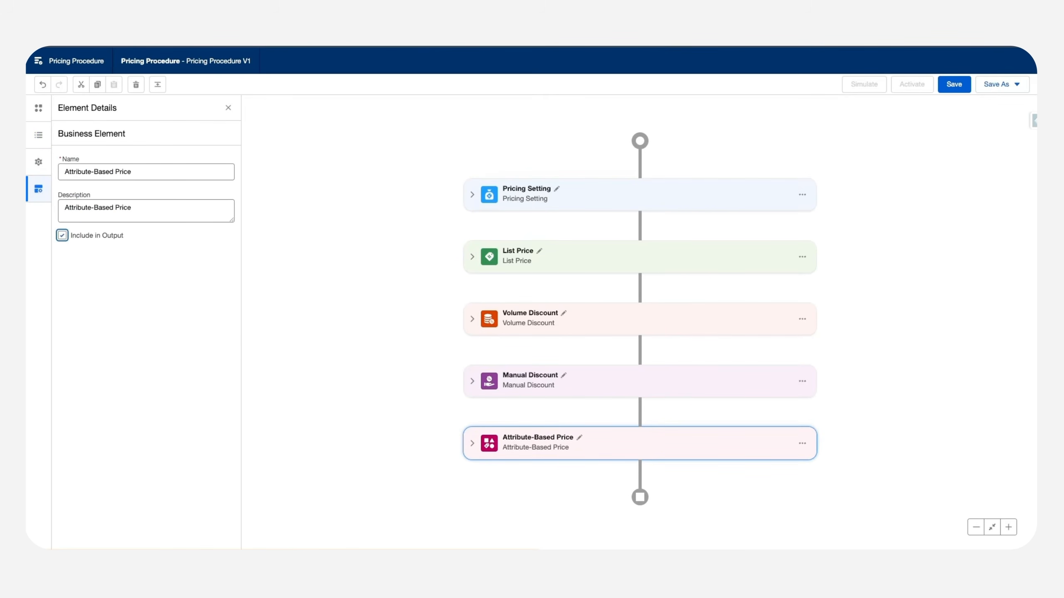
click(954, 85)
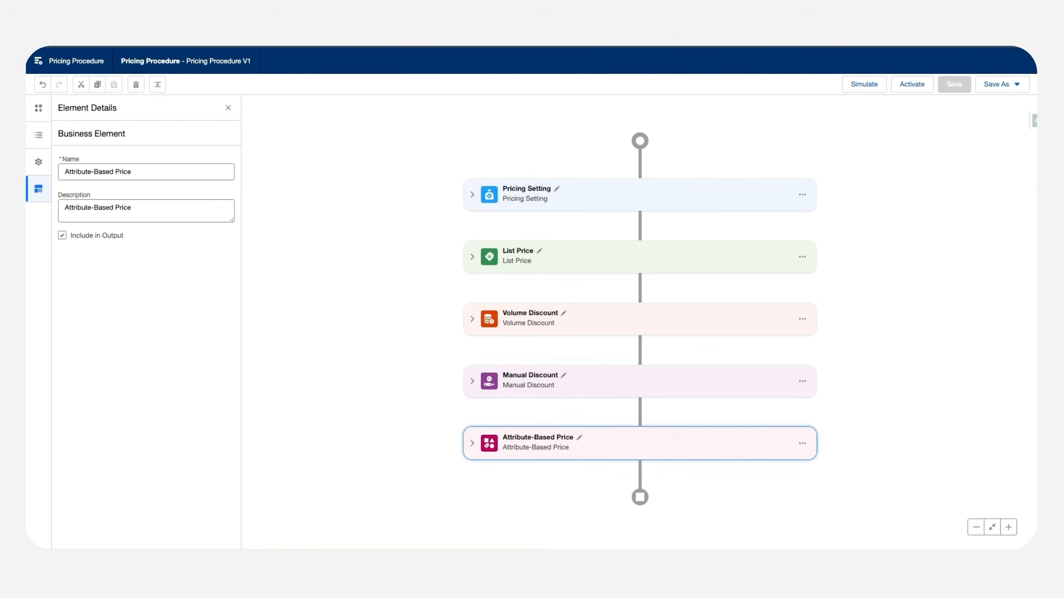
click(915, 83)
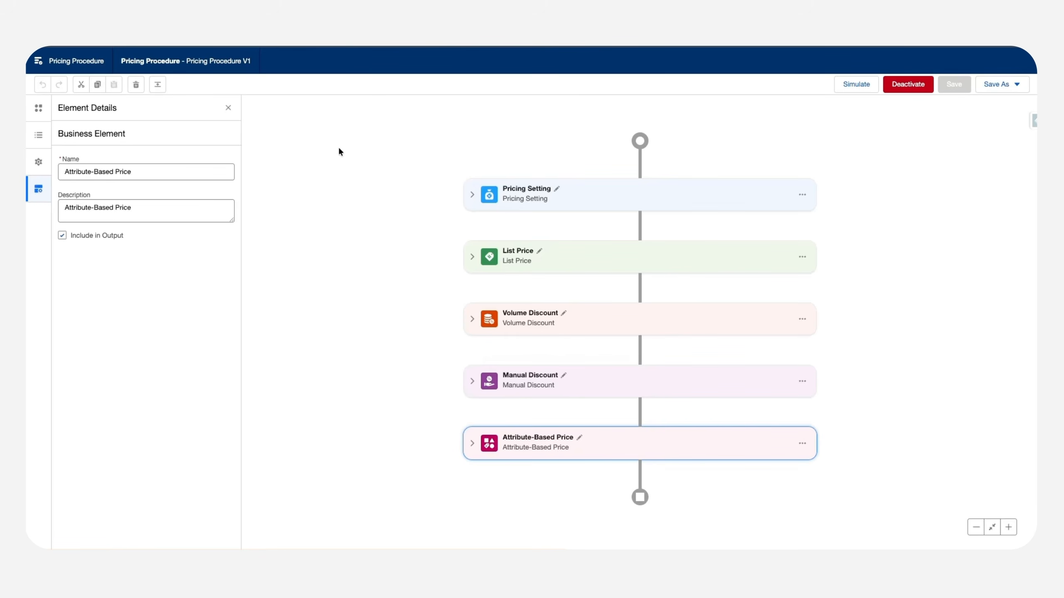
- Go to Salesforce Setup and open the Revenue Settings page by searching for "revenue sett"
click(344, 26)
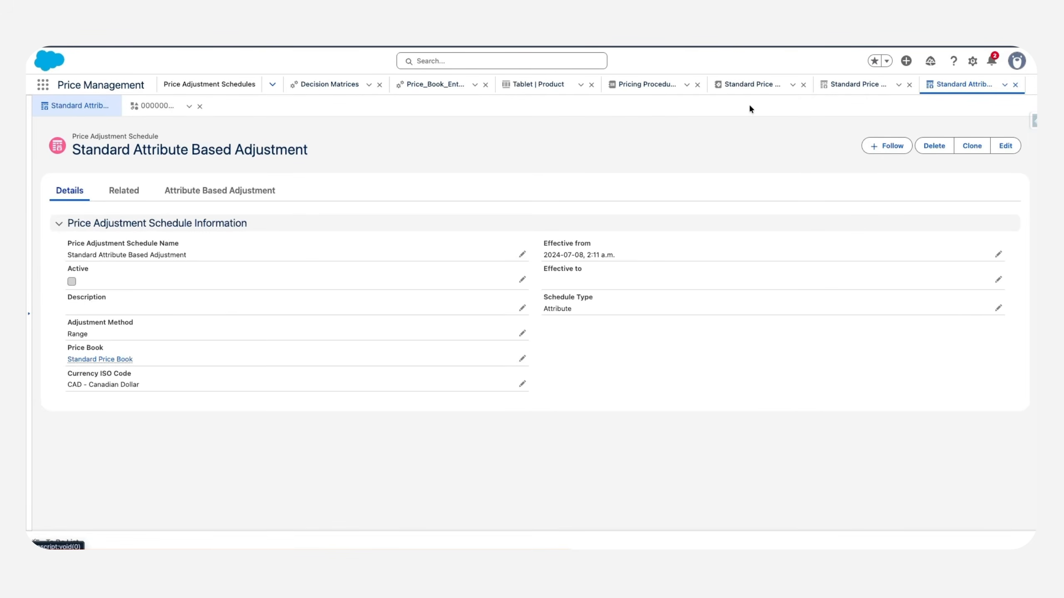
click(972, 60)
click(900, 101)
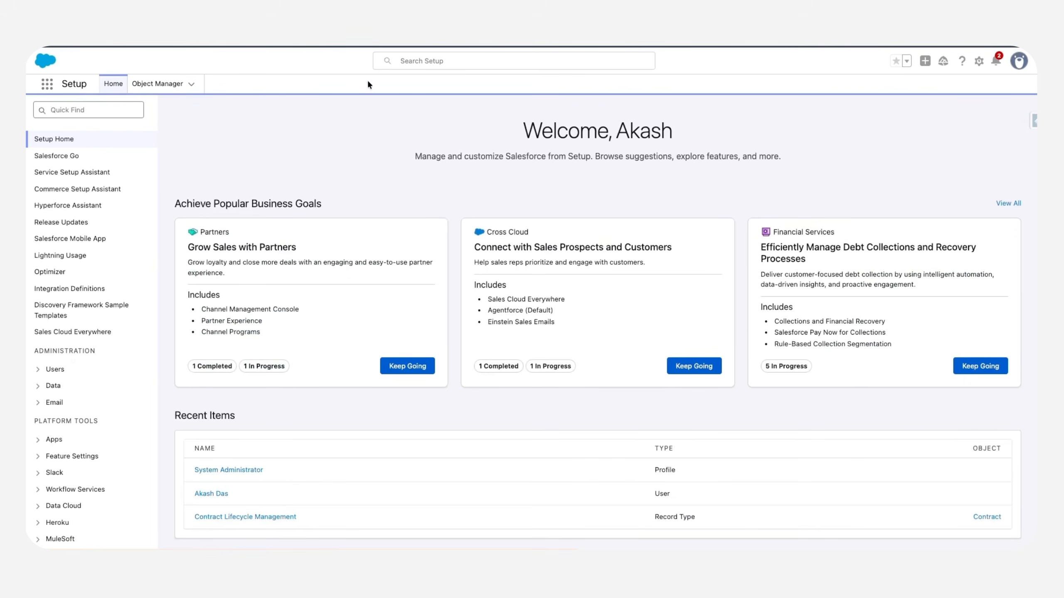
click(82, 113)
text(r)
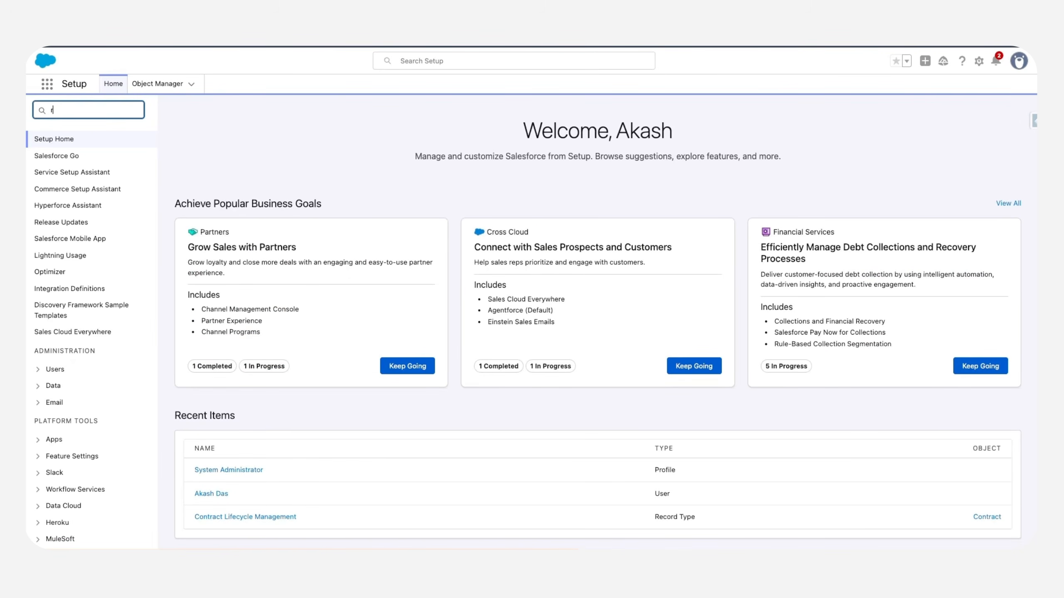
text(evenue sett)
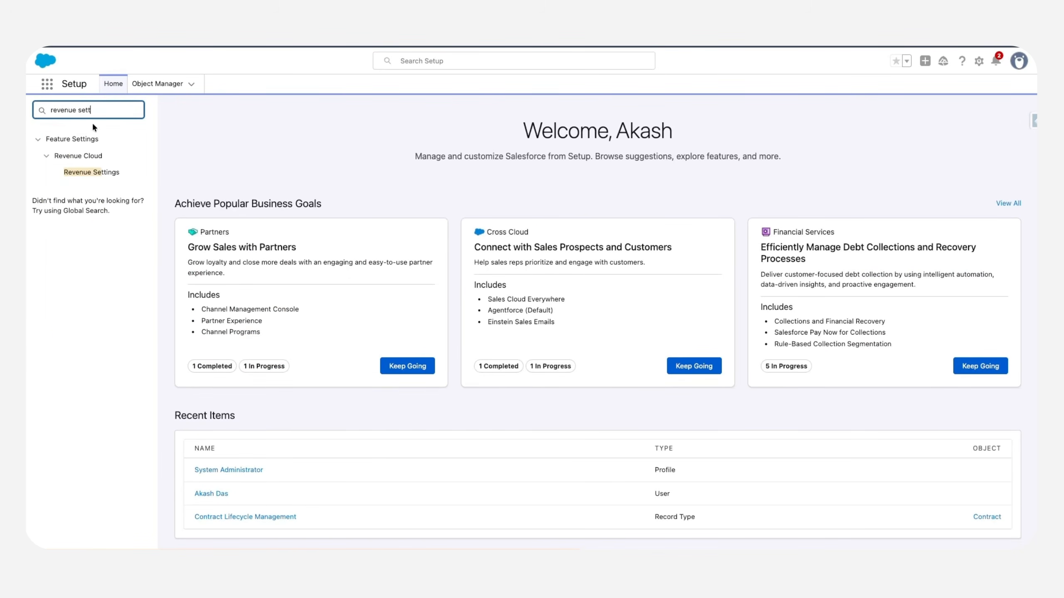
click(91, 172)
- Remove Revenue Management Default Pricing Procedure V1 as the org's default pricing procedure under Set Up Salesforce Pricing
scroll(392, 489, down, 10)
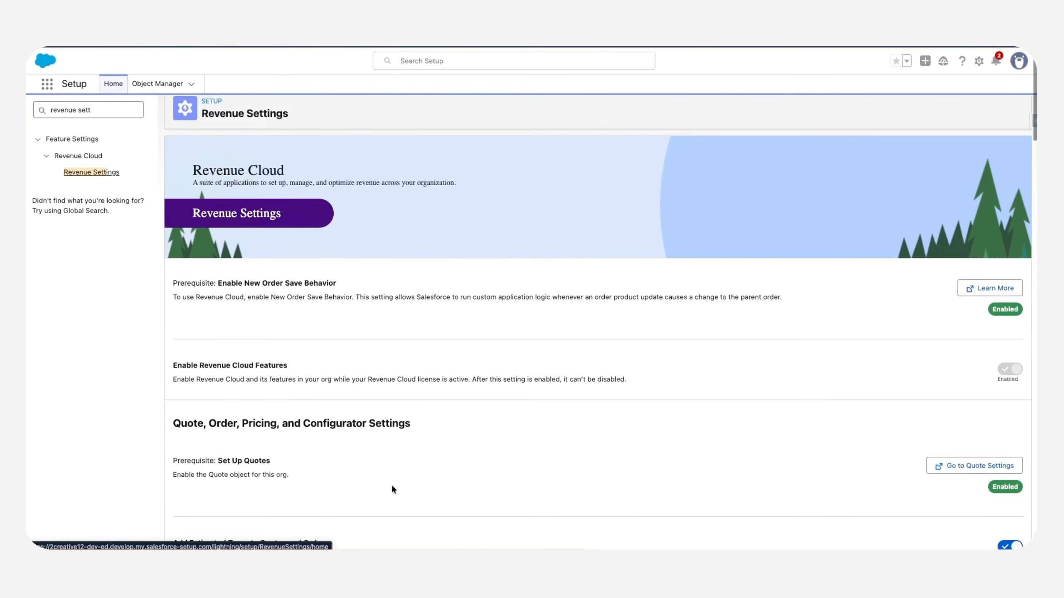
scroll(392, 490, down, 8)
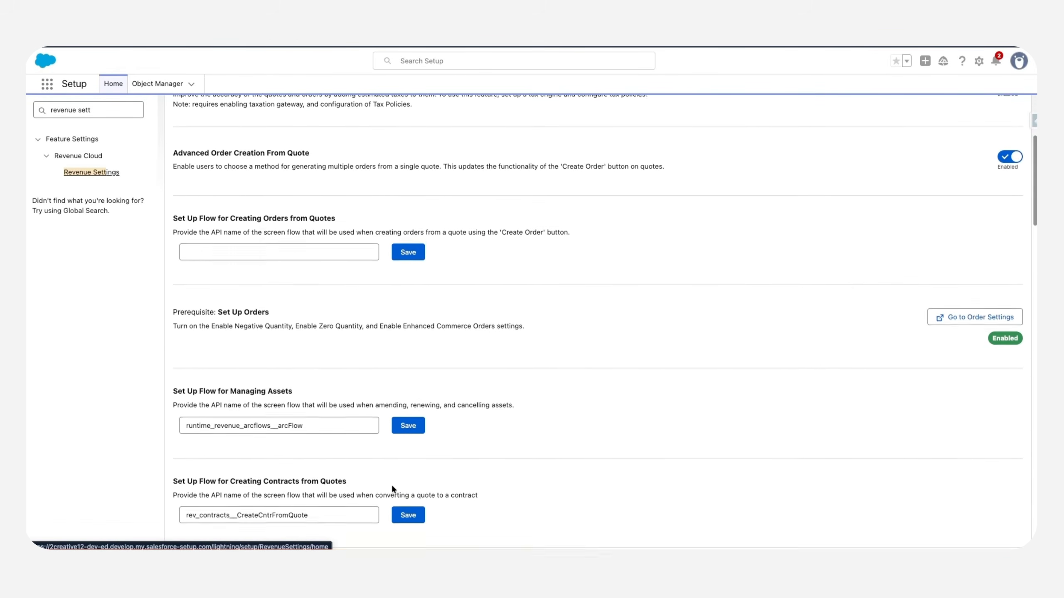
scroll(393, 489, down, 2)
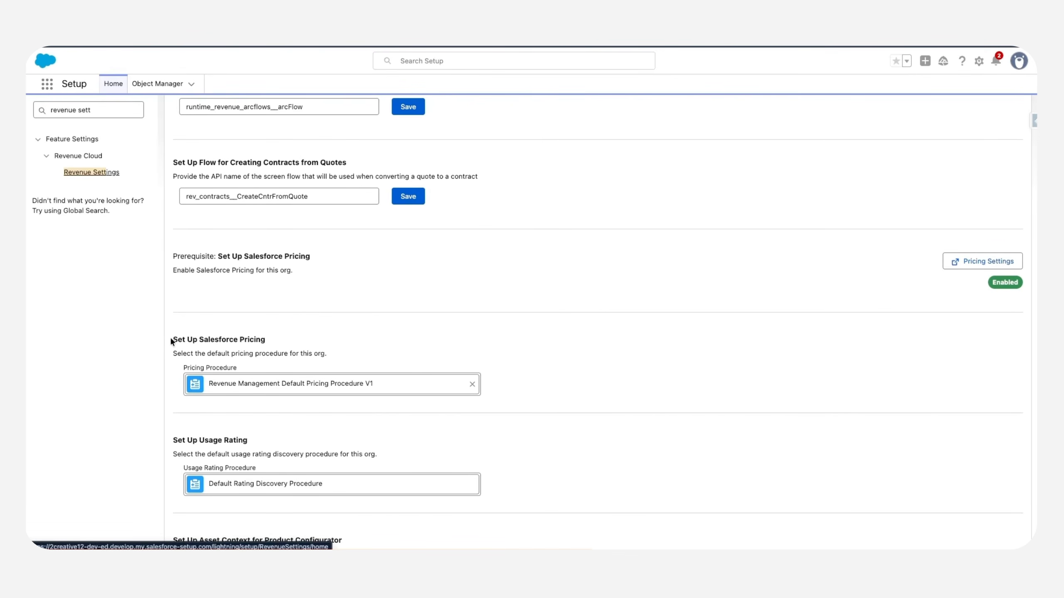
drag(172, 339, 300, 356)
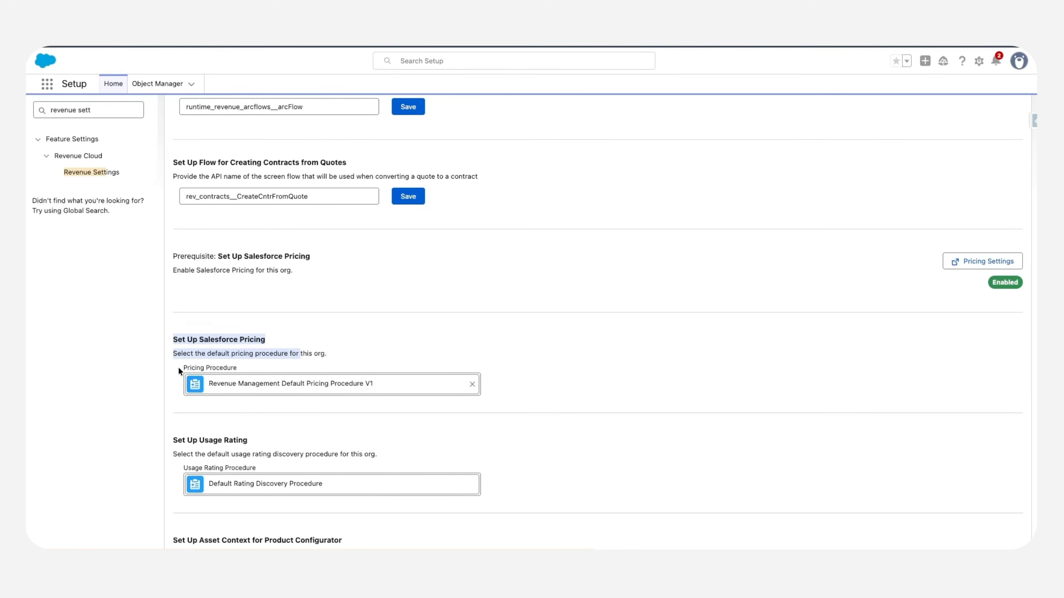
drag(182, 366, 236, 386)
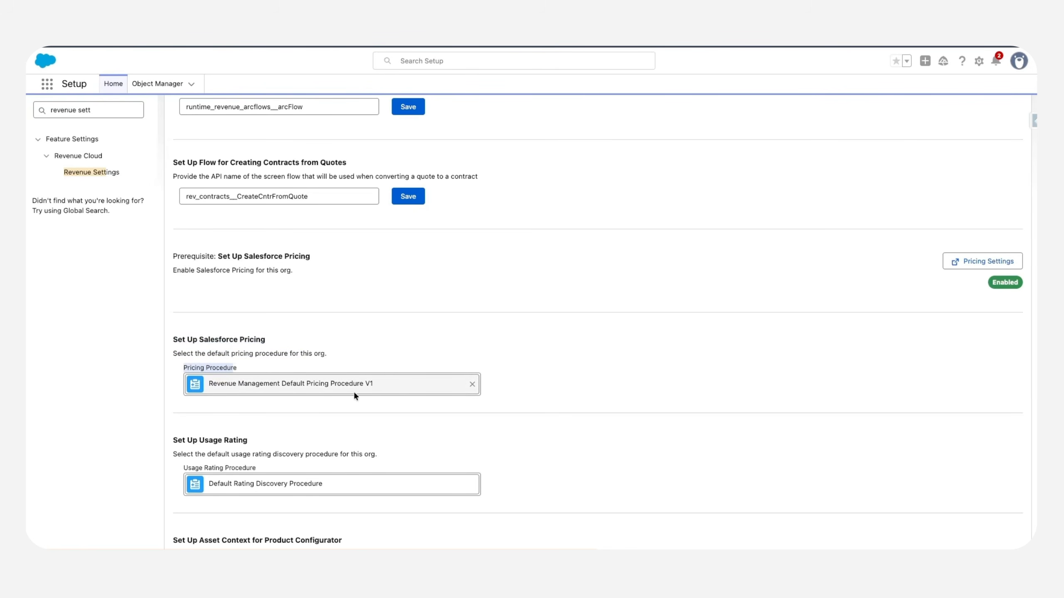
click(472, 385)
click(262, 386)
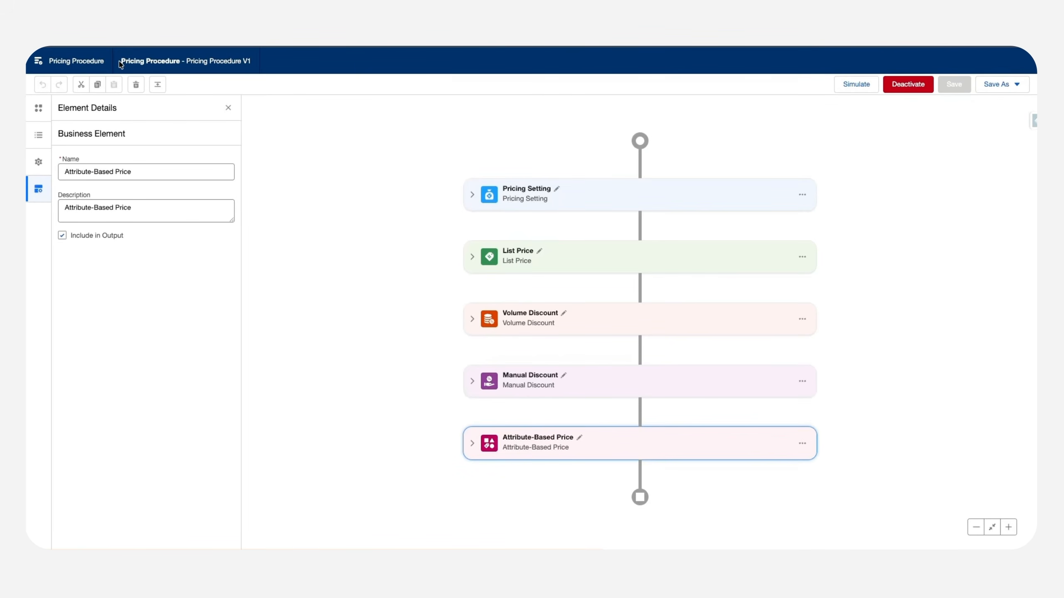
- Try to set pricingProcedure as the org's default pricing procedure under Set Up Salesforce Pricing
drag(122, 61, 191, 62)
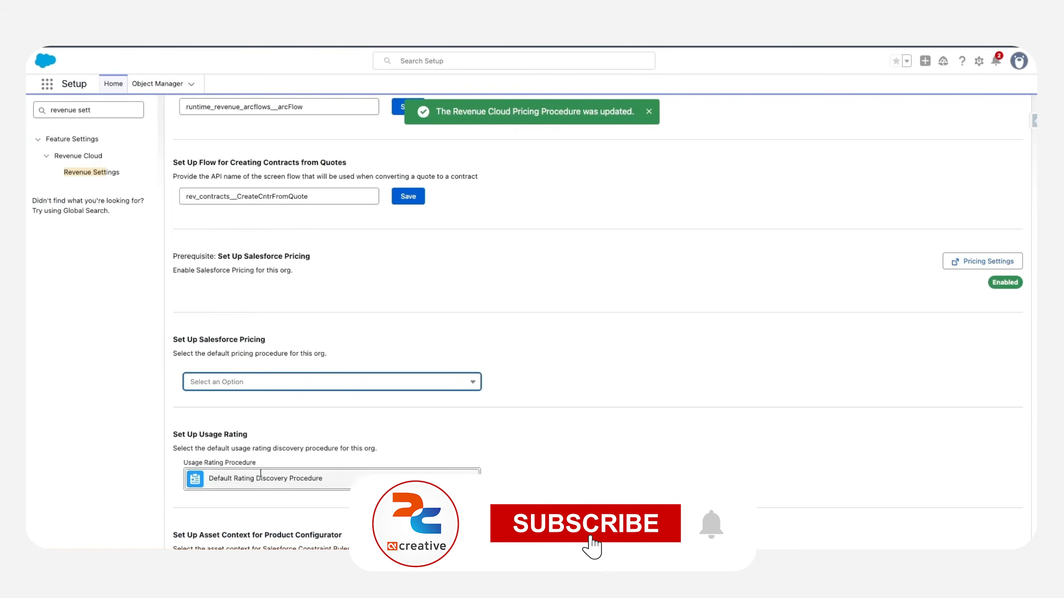
click(221, 382)
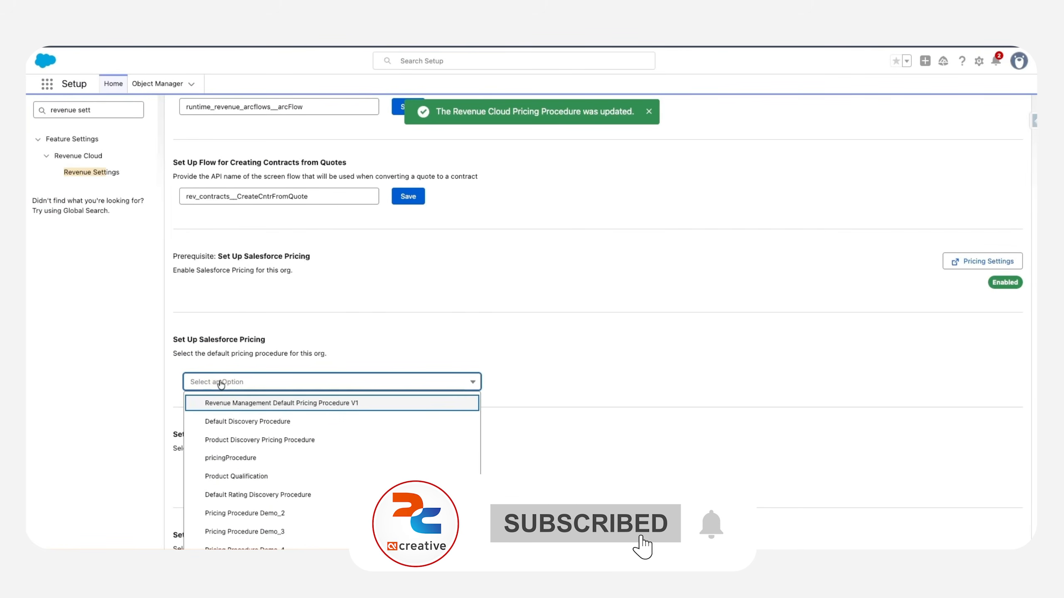
key(Down)
key(Down)
key(Down)
key(Down)
key(Down)
key(Down)
key(Down)
key(Down)
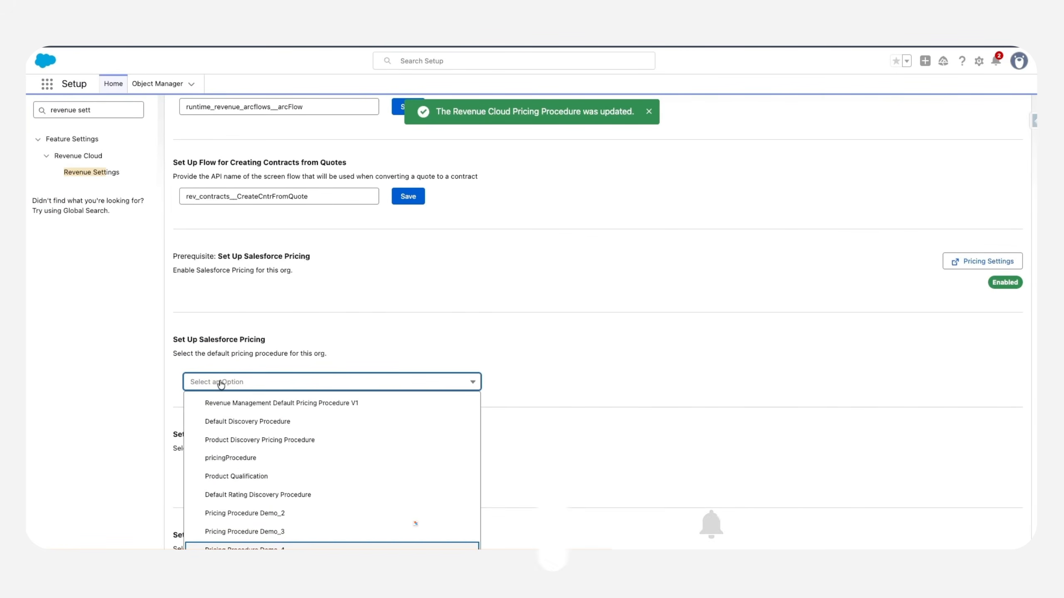
scroll(258, 438, down, 3)
click(256, 375)
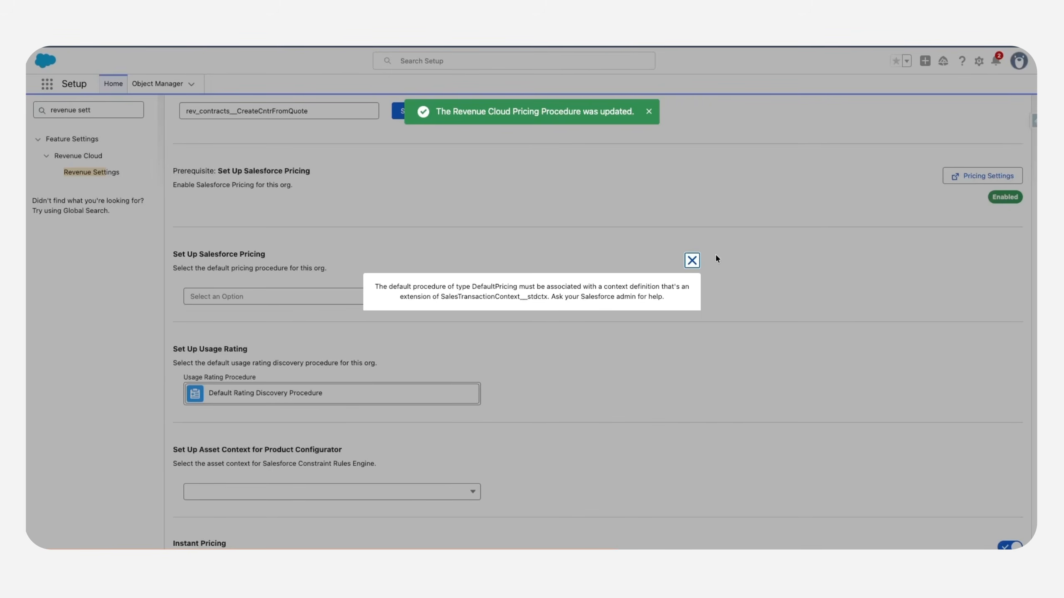
click(691, 260)
- Set Pricing Procedure as the org's default pricing procedure, and check its name against the activated procedure
click(351, 296)
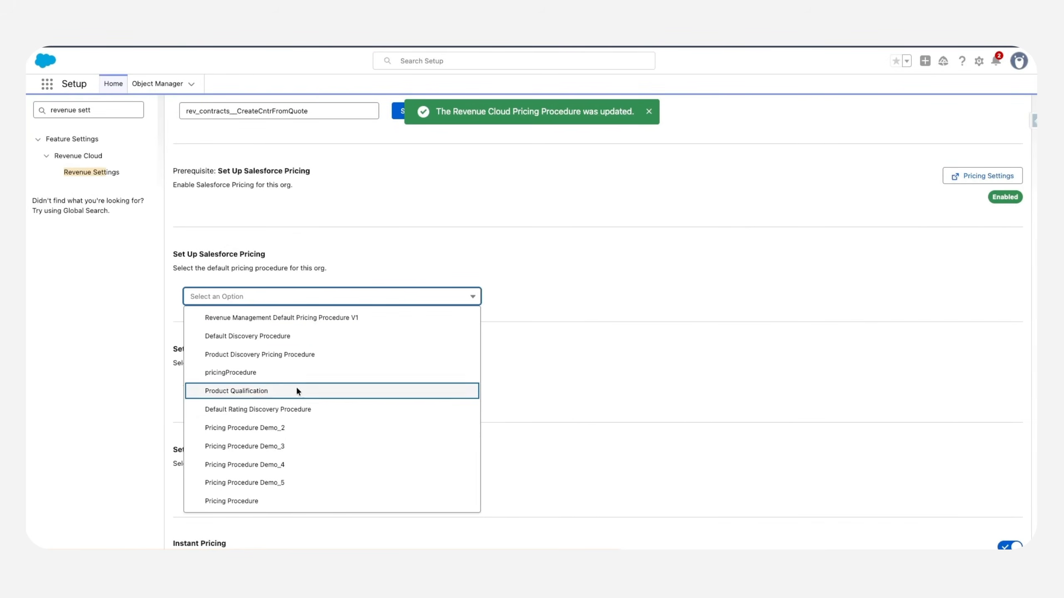
click(274, 500)
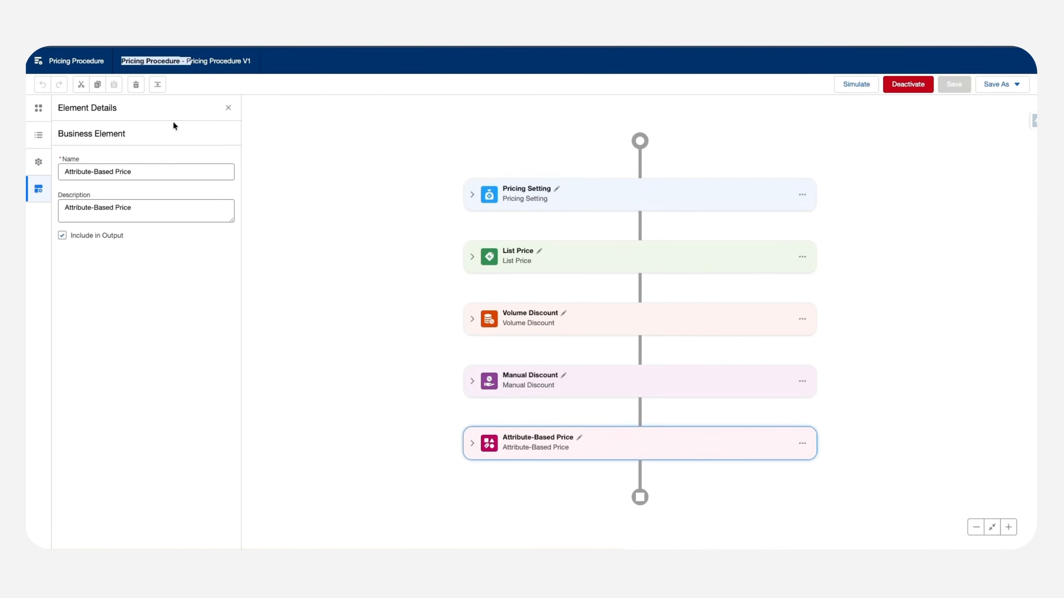
click(164, 62)
drag(120, 58, 153, 59)
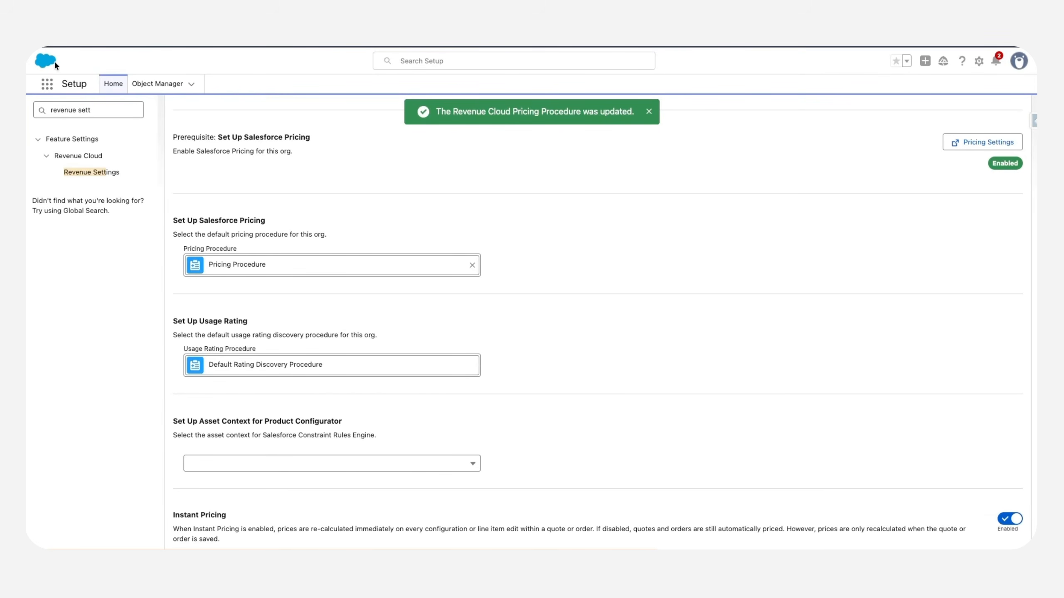
- Search the available apps and items for "quotes" and open the Quotes list
click(48, 84)
text(quotes)
click(84, 196)
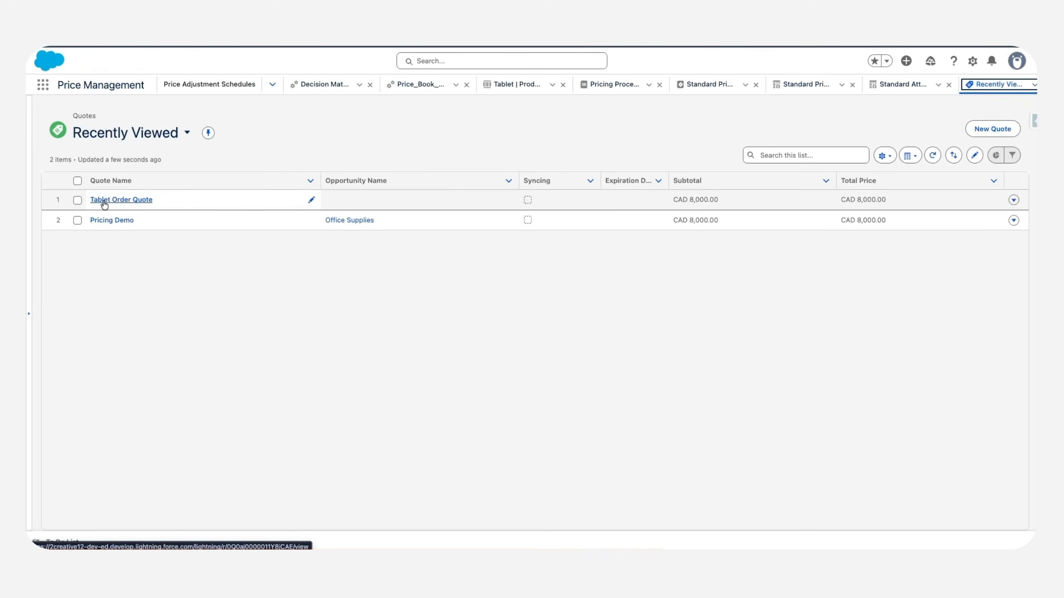
- Create and save a new quote named "Check pricing Procedures" with EdgeMX as the account for the quote
click(994, 128)
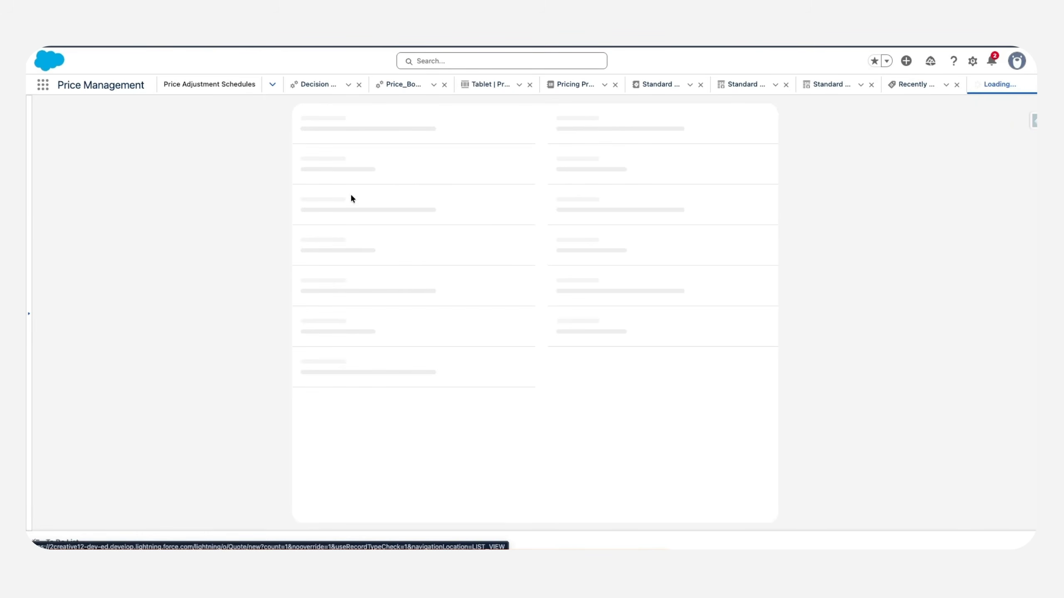
text(Check pricing Procedures)
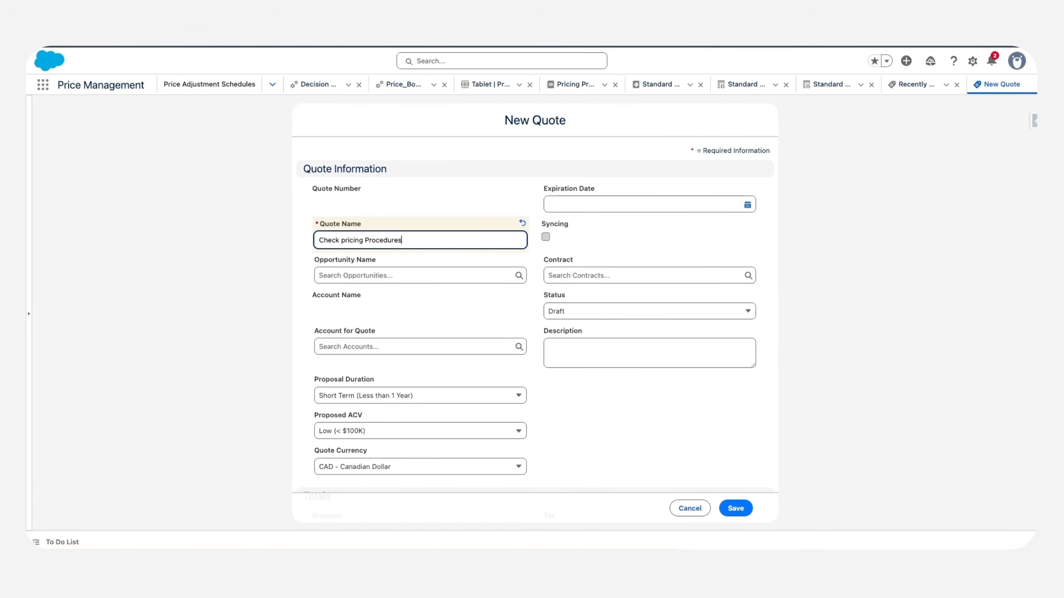
click(391, 347)
click(383, 382)
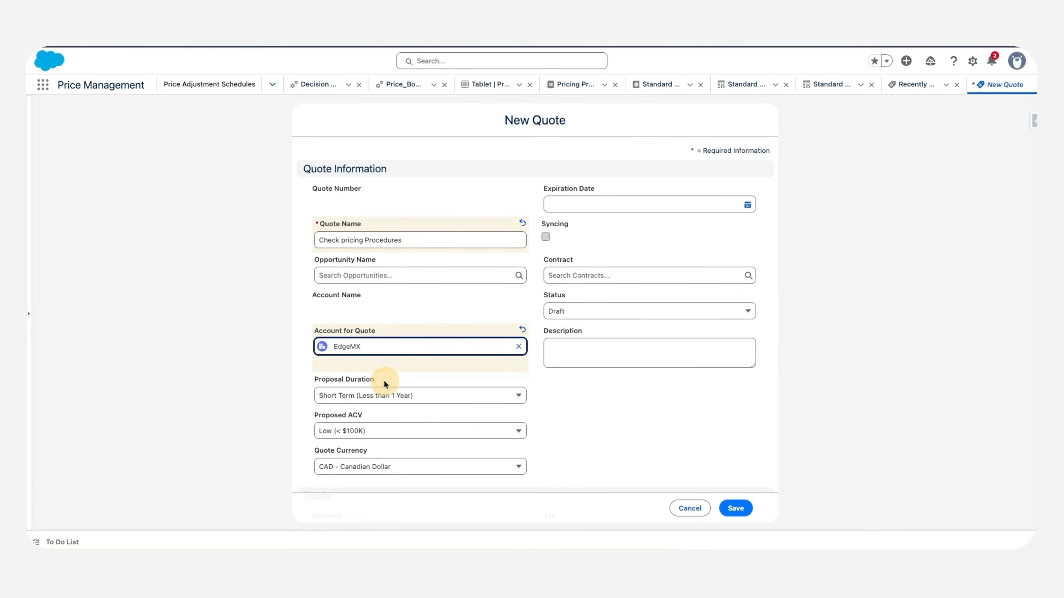
scroll(527, 404, down, 2)
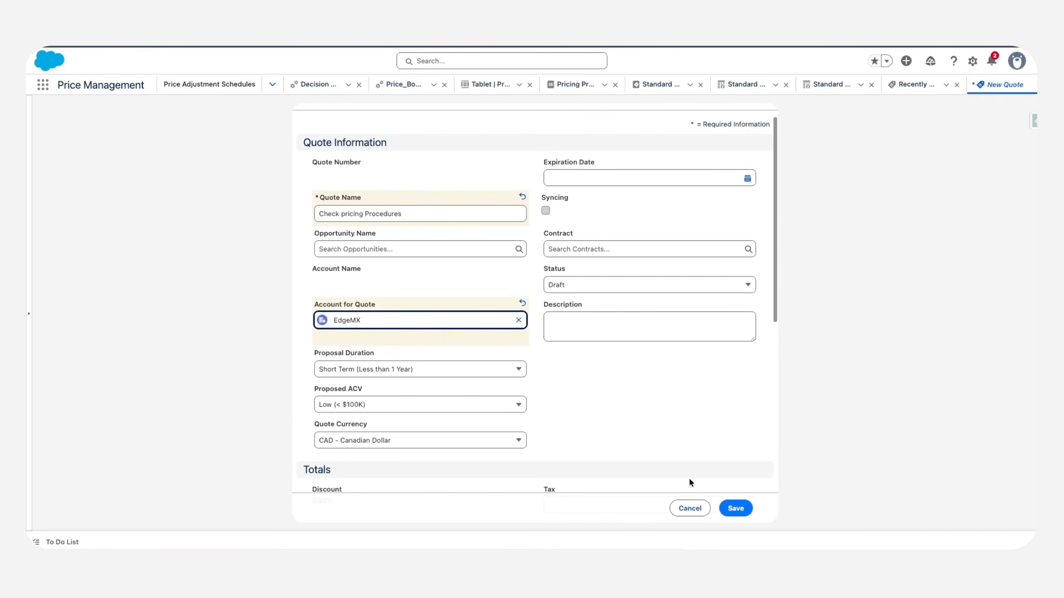
click(719, 507)
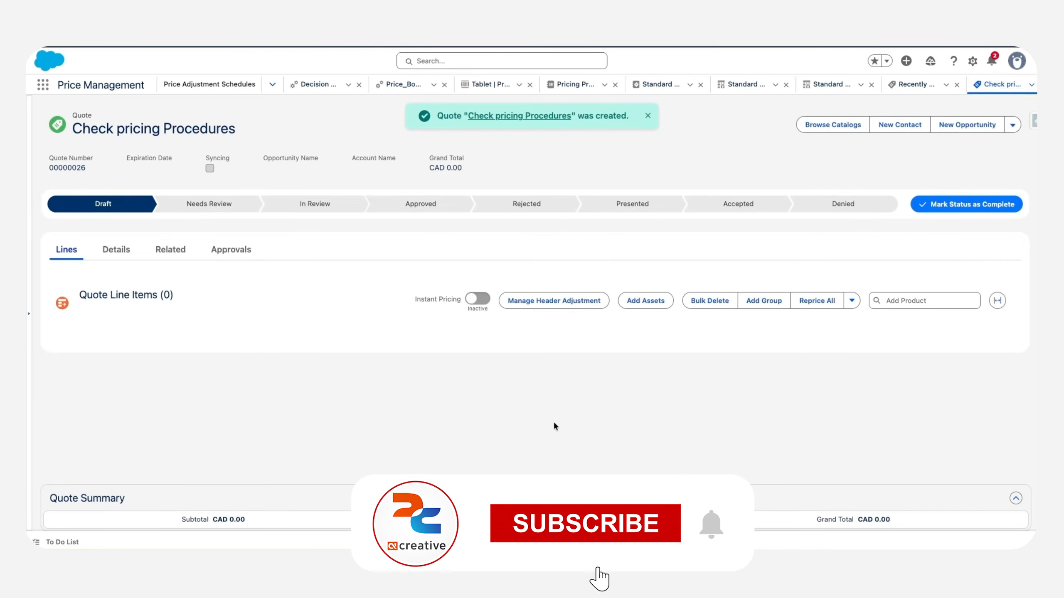
- Browse catalogs for the quote, choosing Standard Price Book as its price book and opening the Hardware Catalog
click(830, 126)
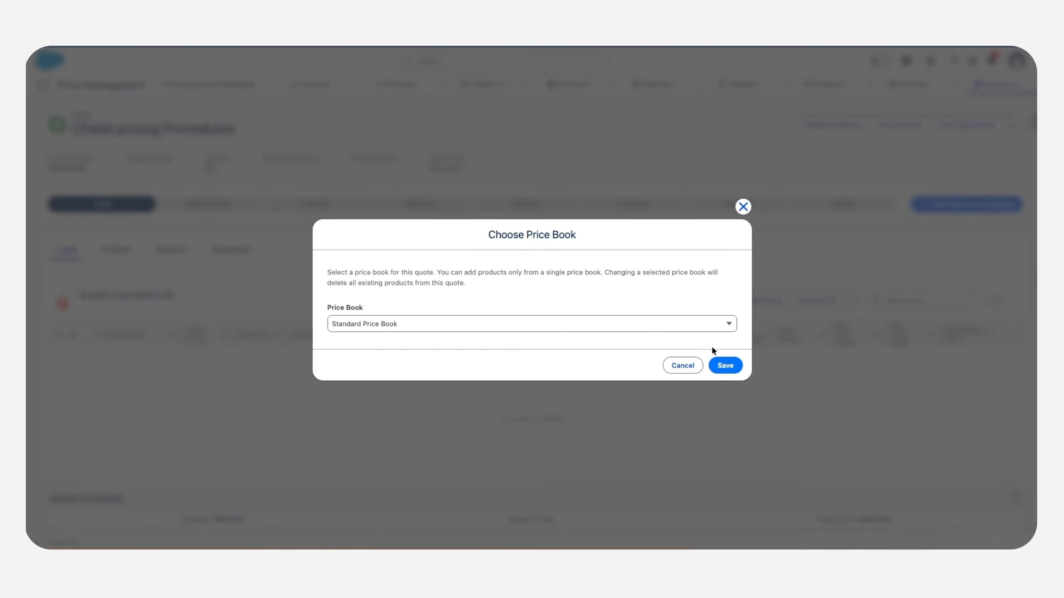
click(725, 365)
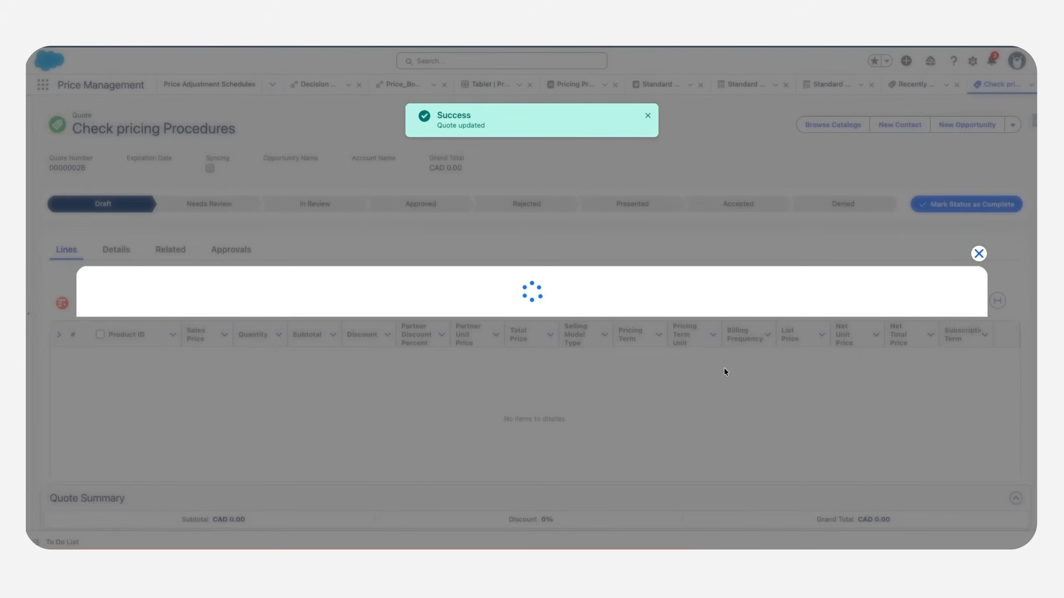
click(95, 250)
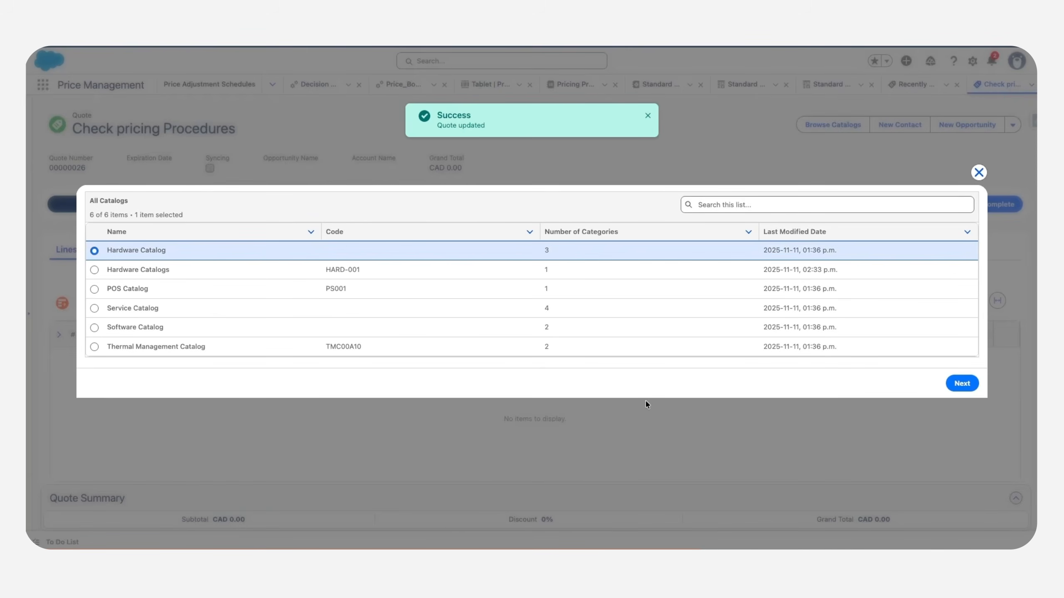
click(960, 382)
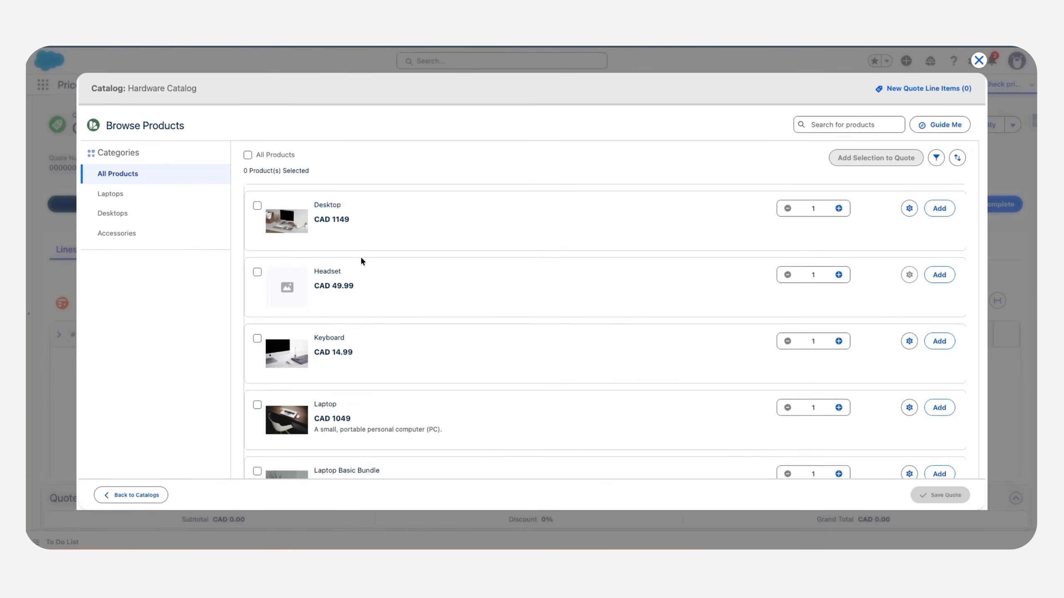
- Add one Laptop from the Laptops category to the new quote line items
click(134, 194)
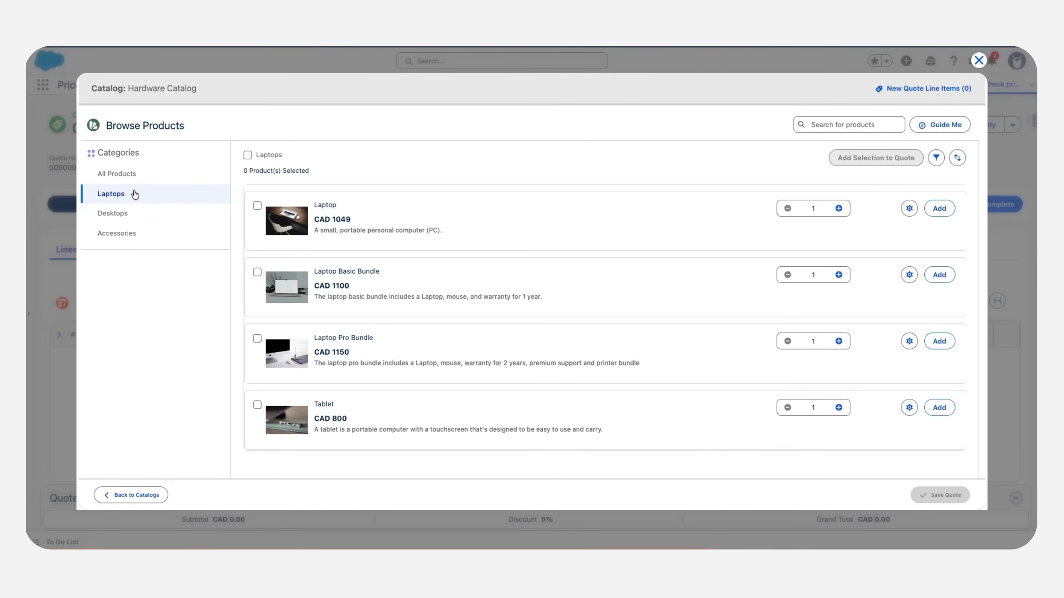
click(257, 205)
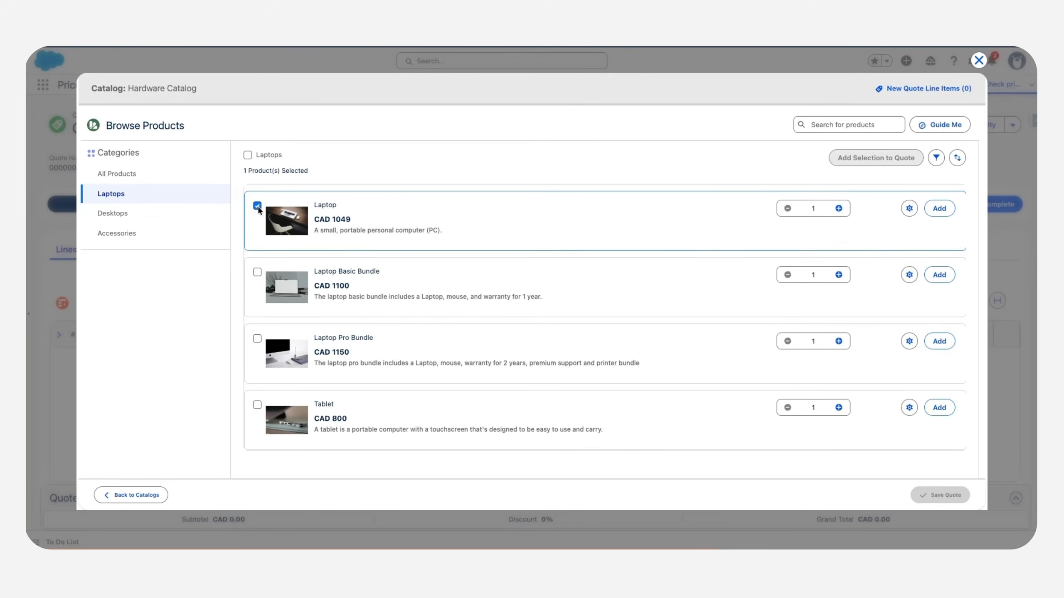
click(939, 208)
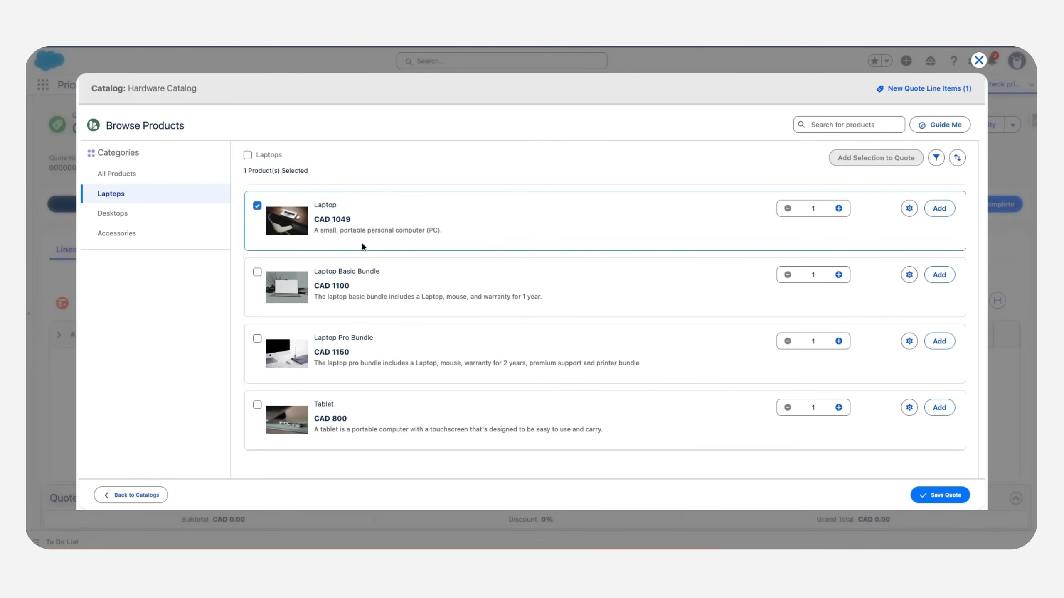
- Configure the Keyboard from the Accessories category with the Wireless attribute enabled, and save the configuration
click(181, 237)
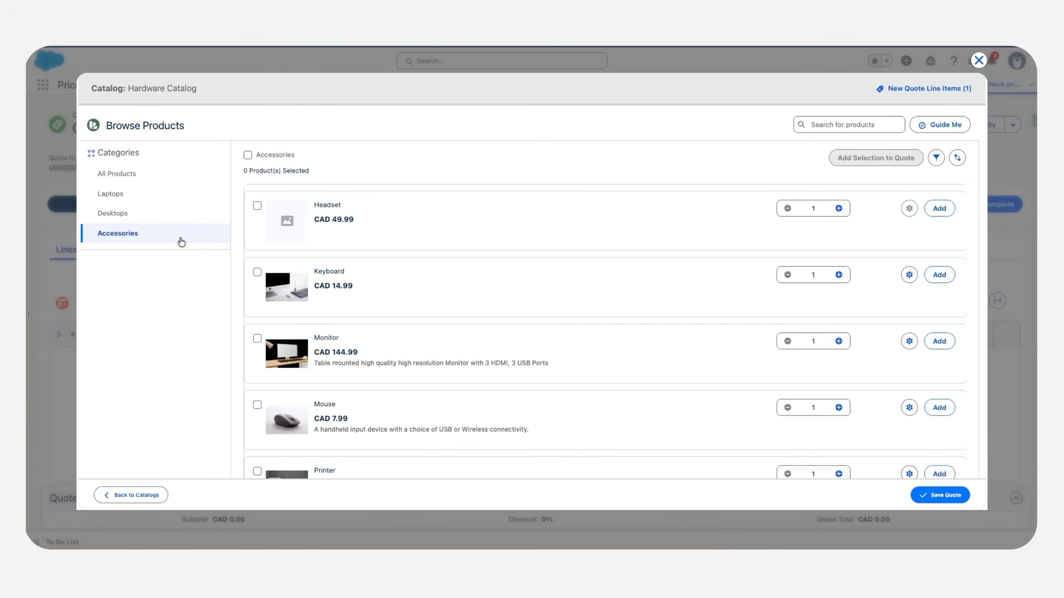
click(257, 271)
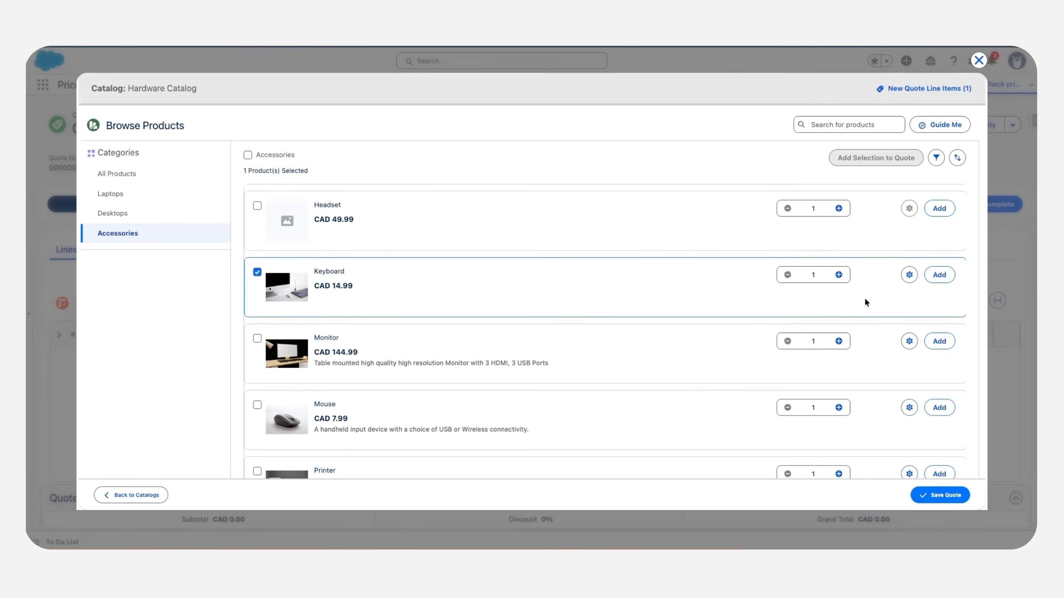
click(909, 277)
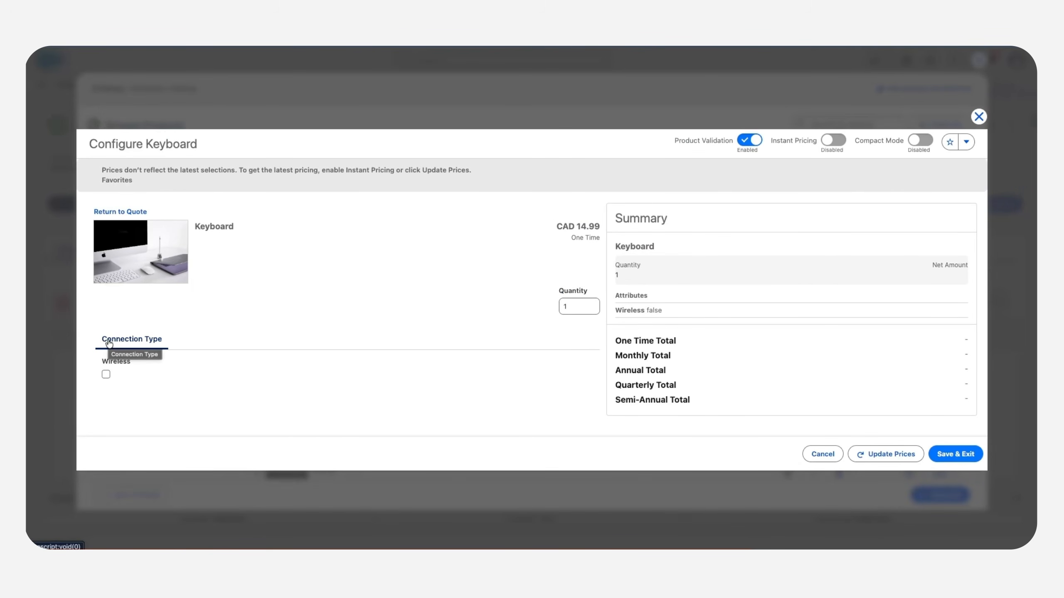
click(106, 375)
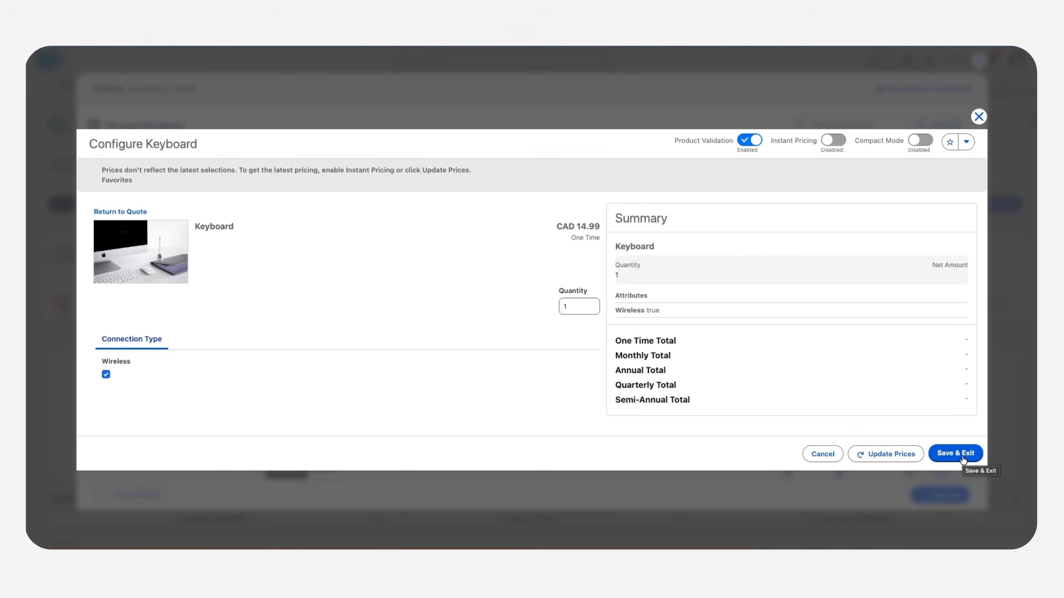
click(956, 454)
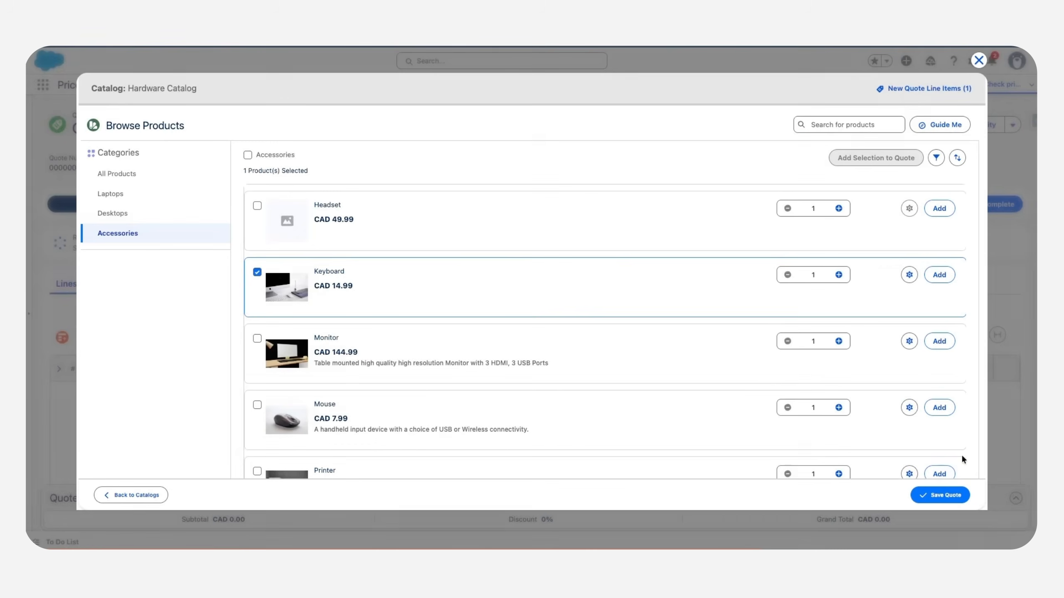
- Add one Keyboard to the new quote line items, review the pending items, and save the quote
click(955, 495)
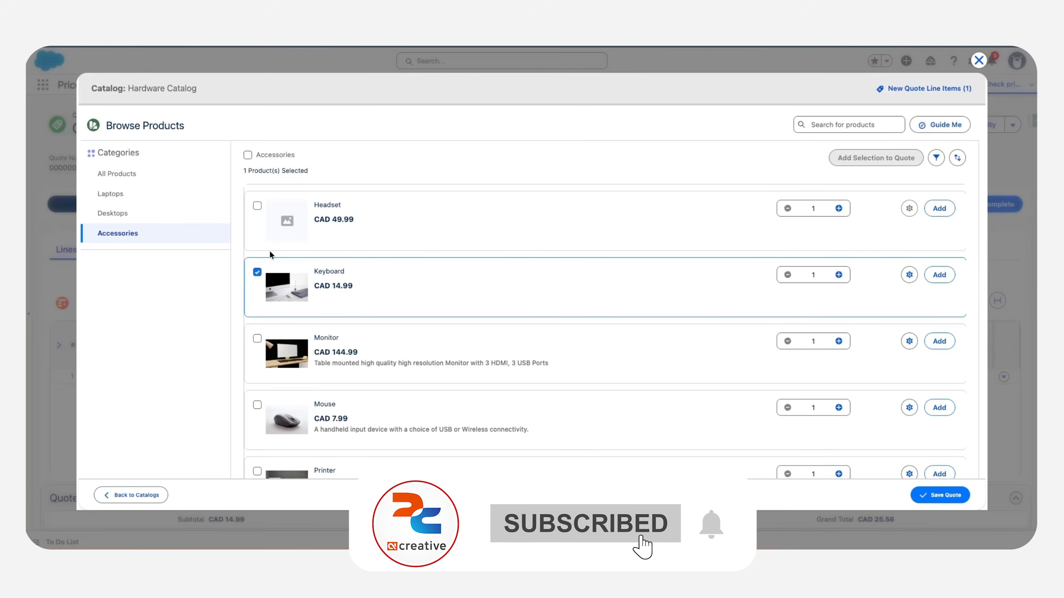
click(939, 275)
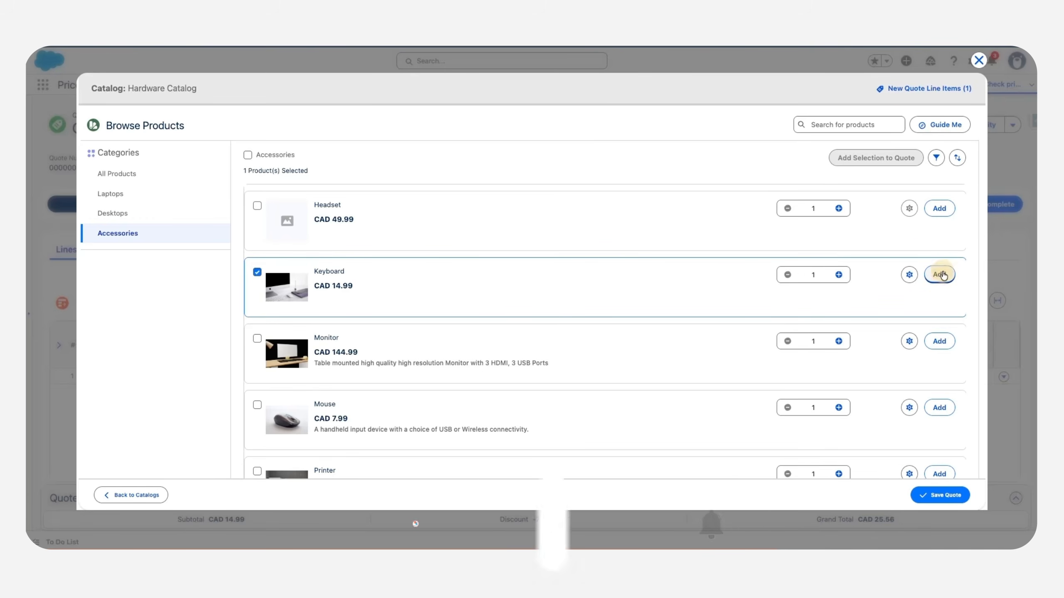
click(942, 89)
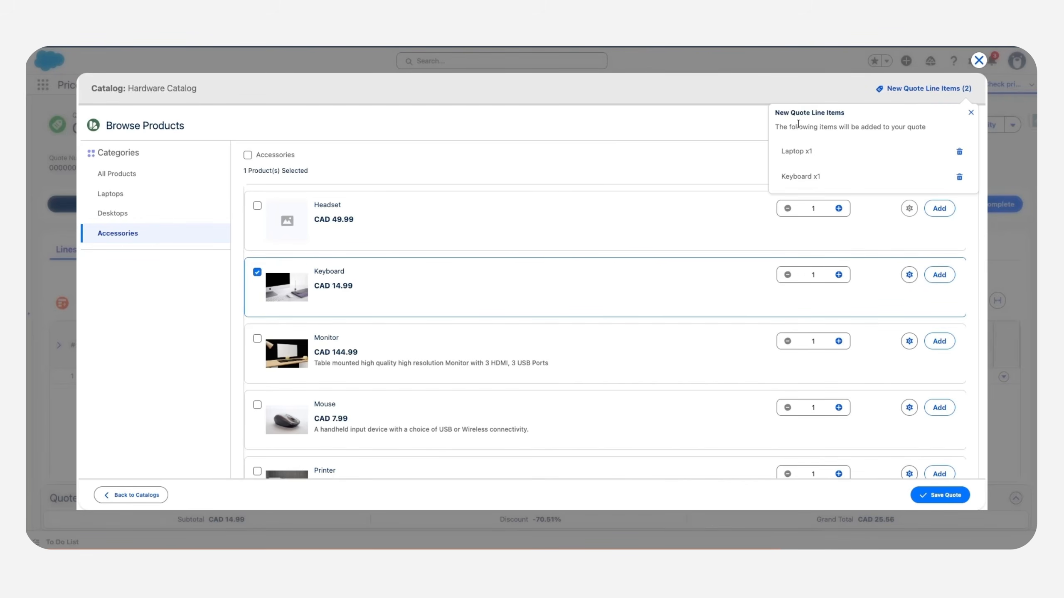
click(915, 489)
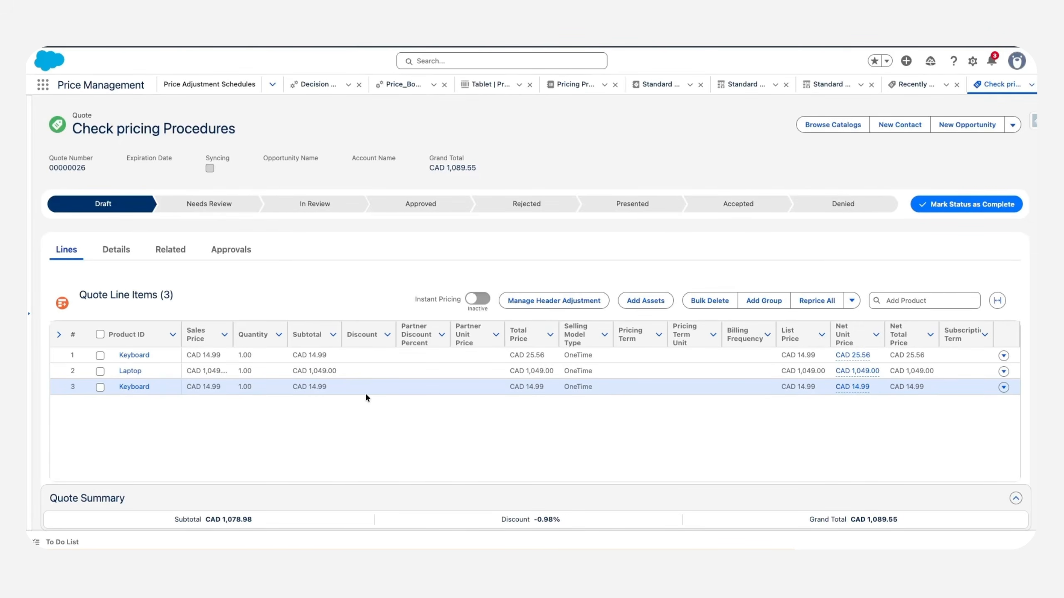
- Delete the second Keyboard line, listed below the Laptop, from the quote and save the line items
click(545, 387)
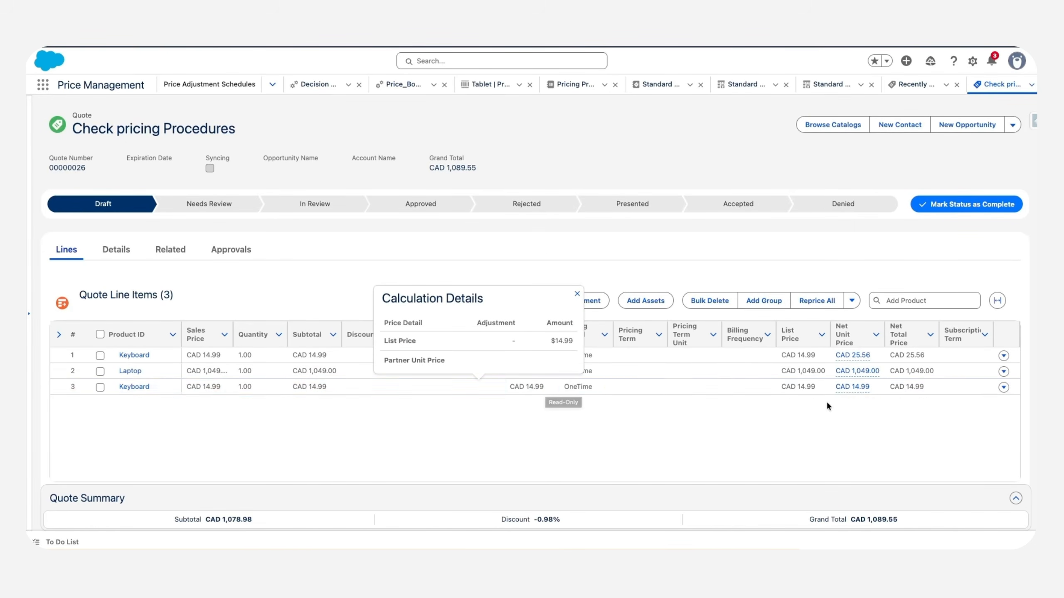
click(1002, 387)
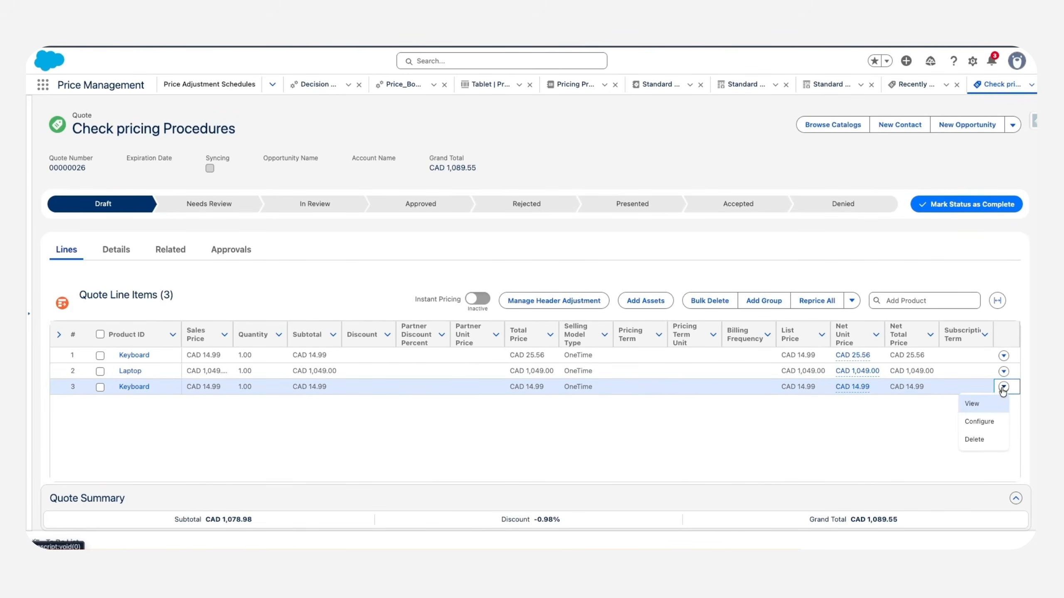
click(977, 439)
click(723, 337)
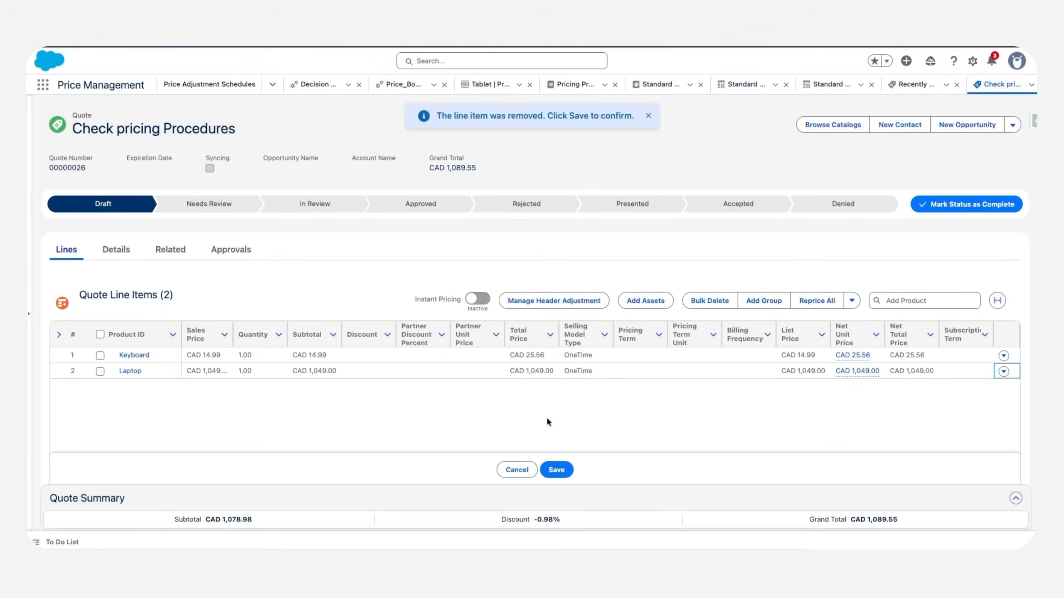
click(557, 468)
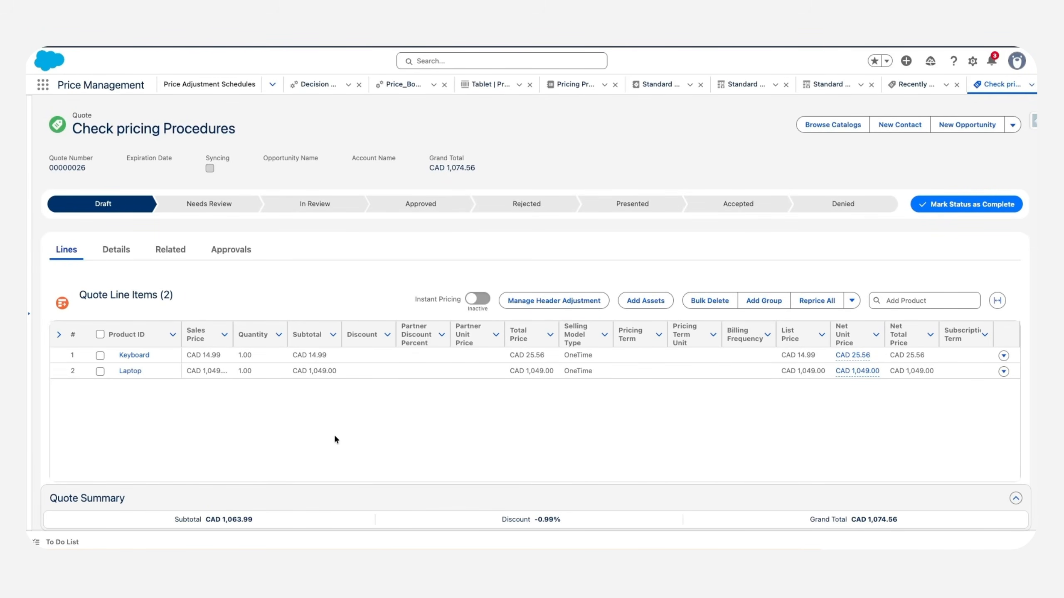
- Set the Laptop line's quantity to 157, activate Instant Pricing, and save the quote line items
click(251, 372)
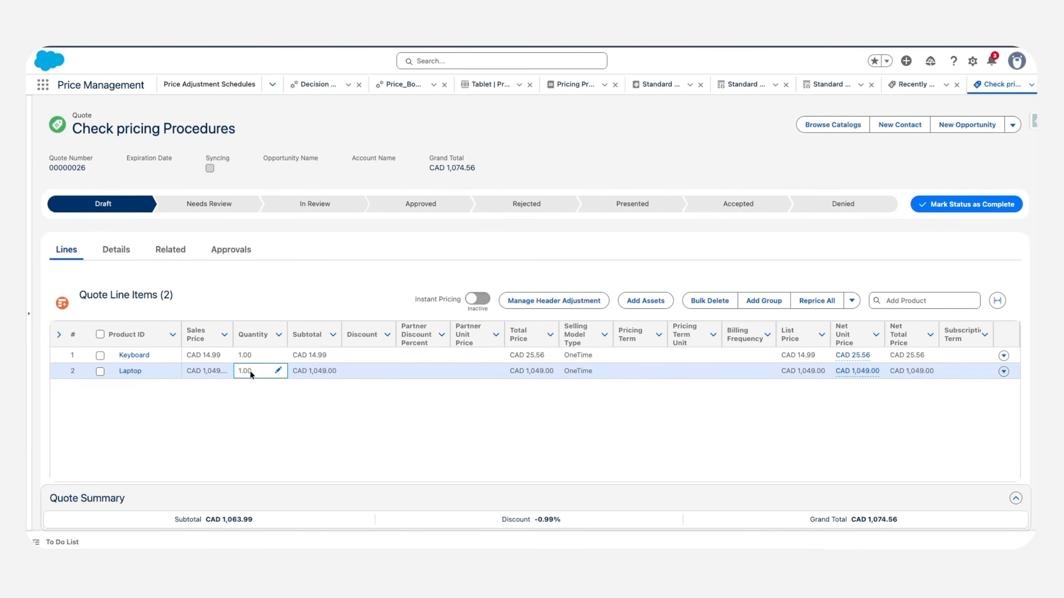
click(250, 372)
text(57)
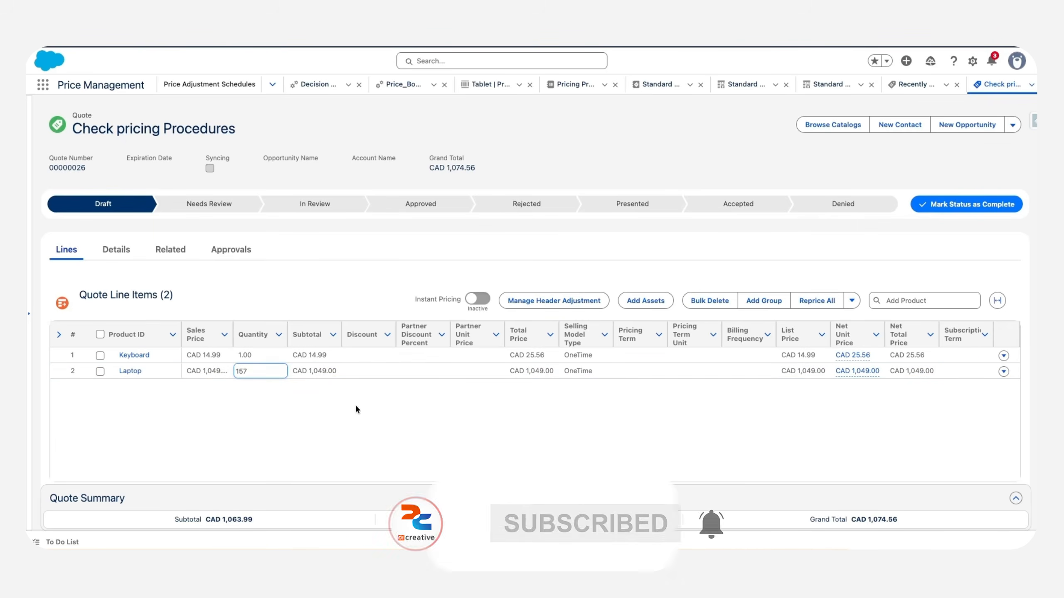
click(482, 297)
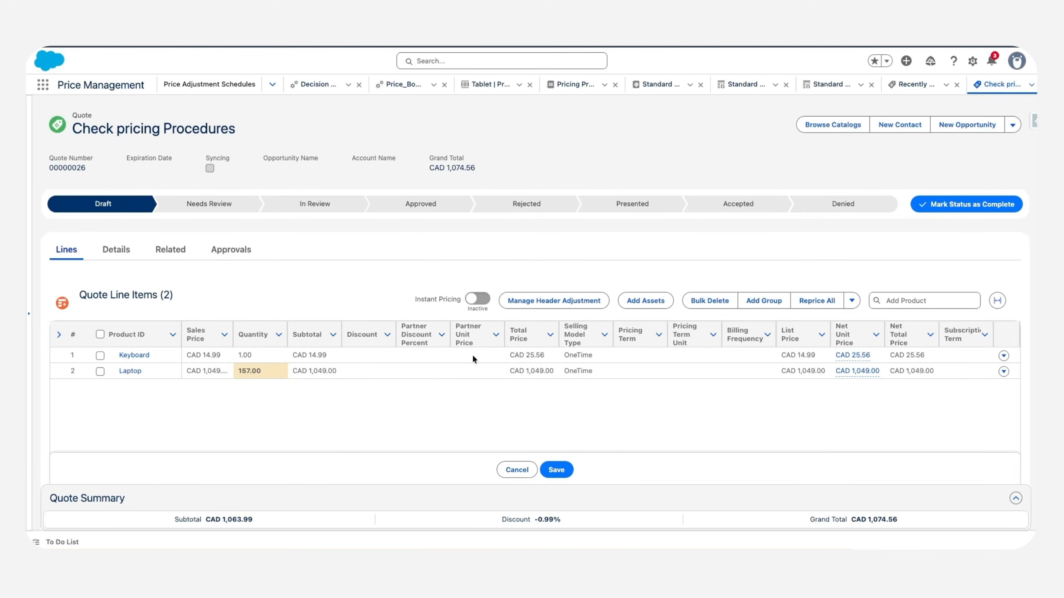
click(475, 299)
click(556, 469)
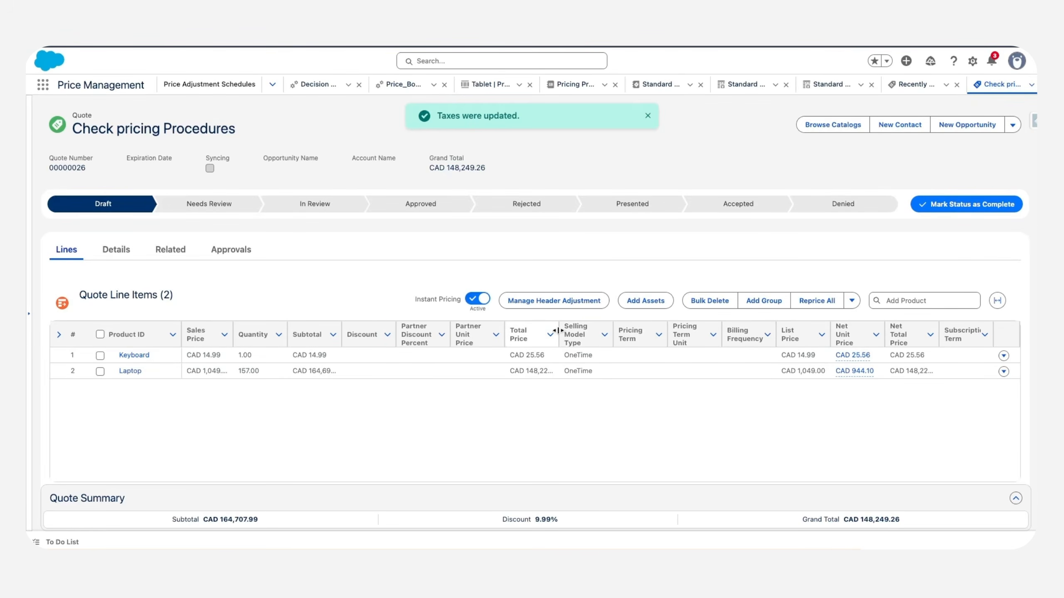
- Widen the Total Price column and examine the calculation details behind the Laptop's net unit price
drag(558, 334, 642, 331)
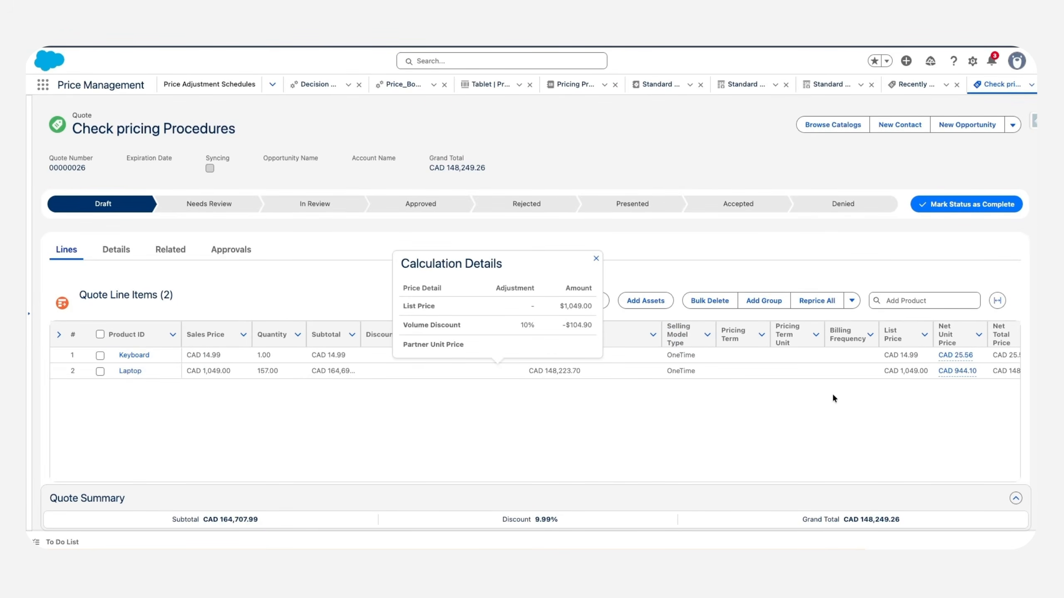
scroll(833, 396, right, 2)
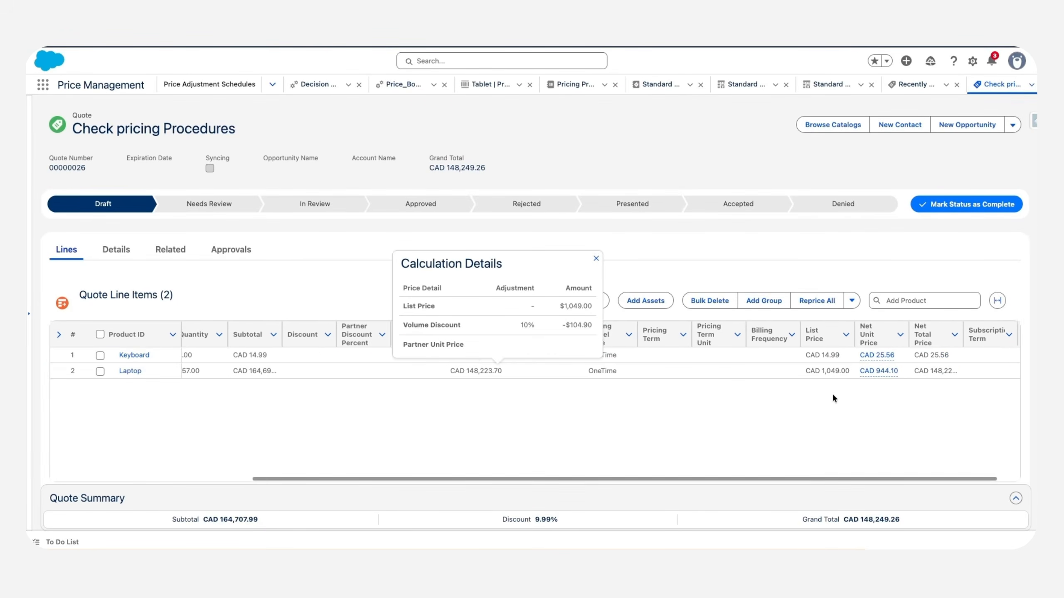
scroll(834, 398, right, 1)
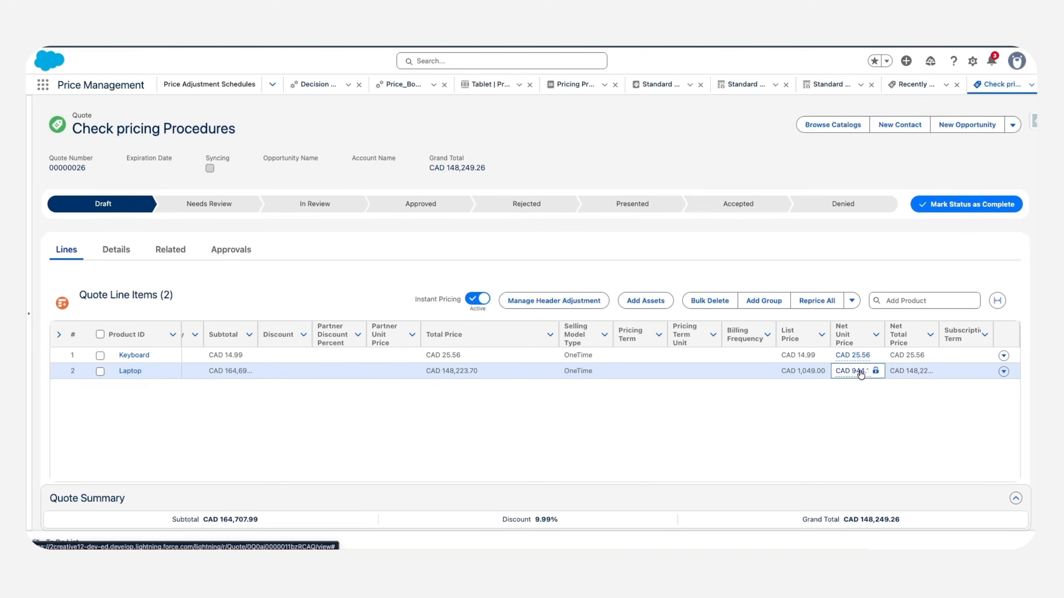
mouse_move(860, 375)
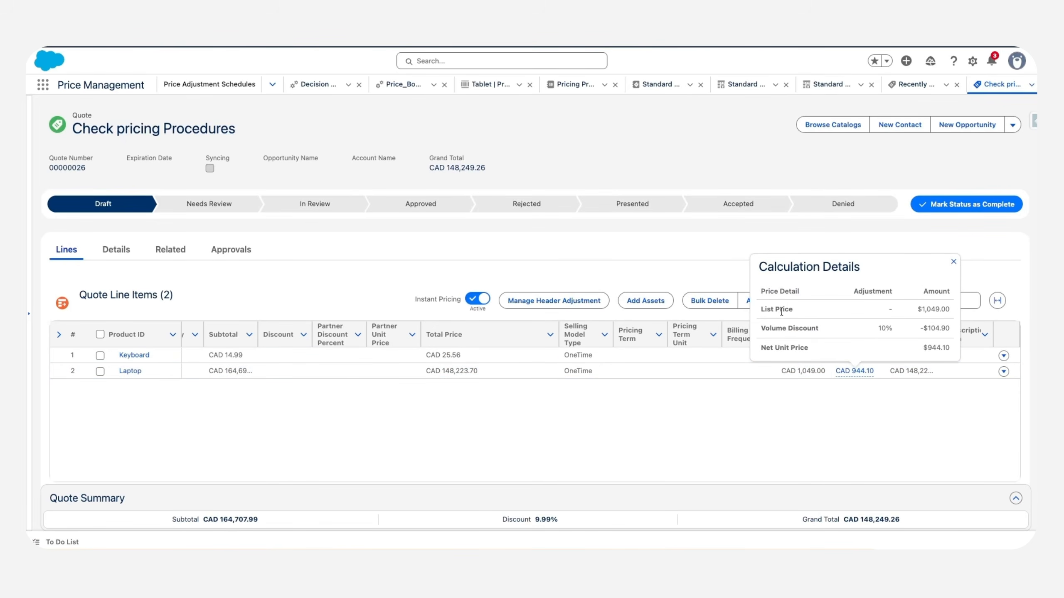
drag(761, 309, 900, 317)
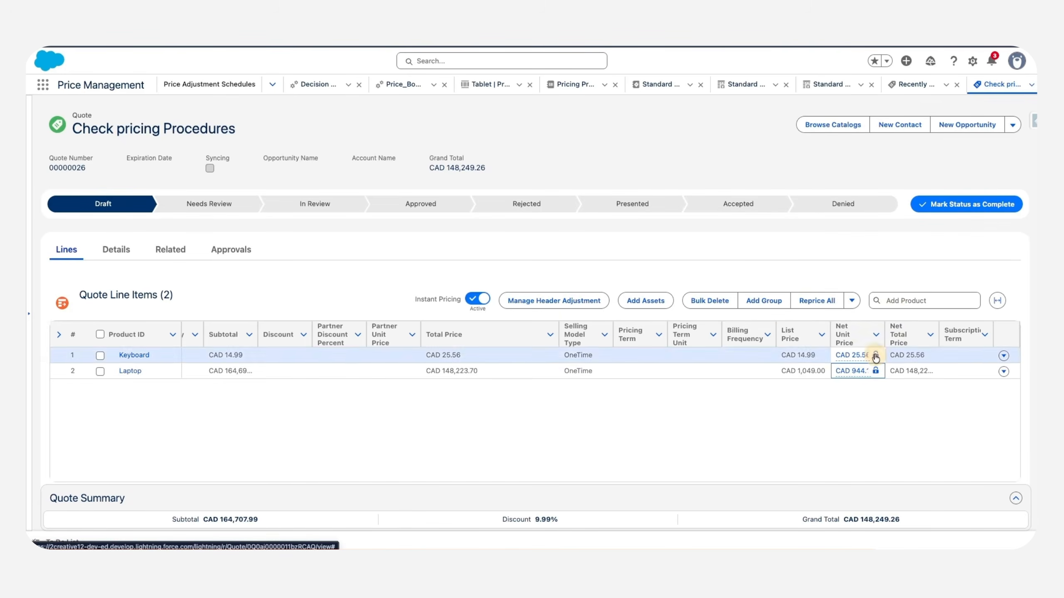
mouse_move(855, 370)
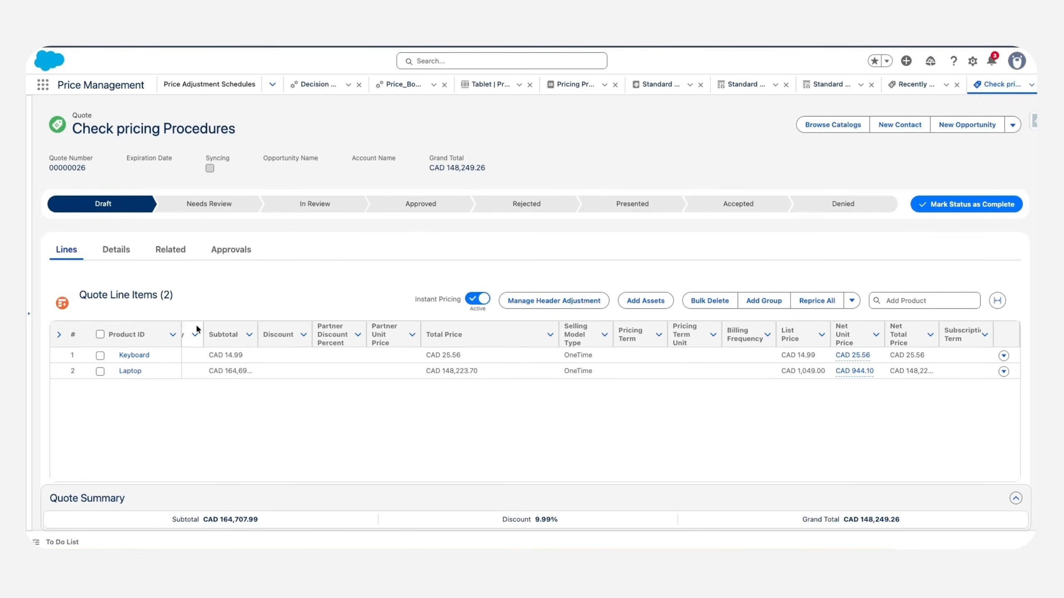
- Set the Laptop line's quantity to 357, save the line items, and examine the net unit price calculations of the Laptop and Keyboard
scroll(238, 348, left, 4)
double_click(272, 371)
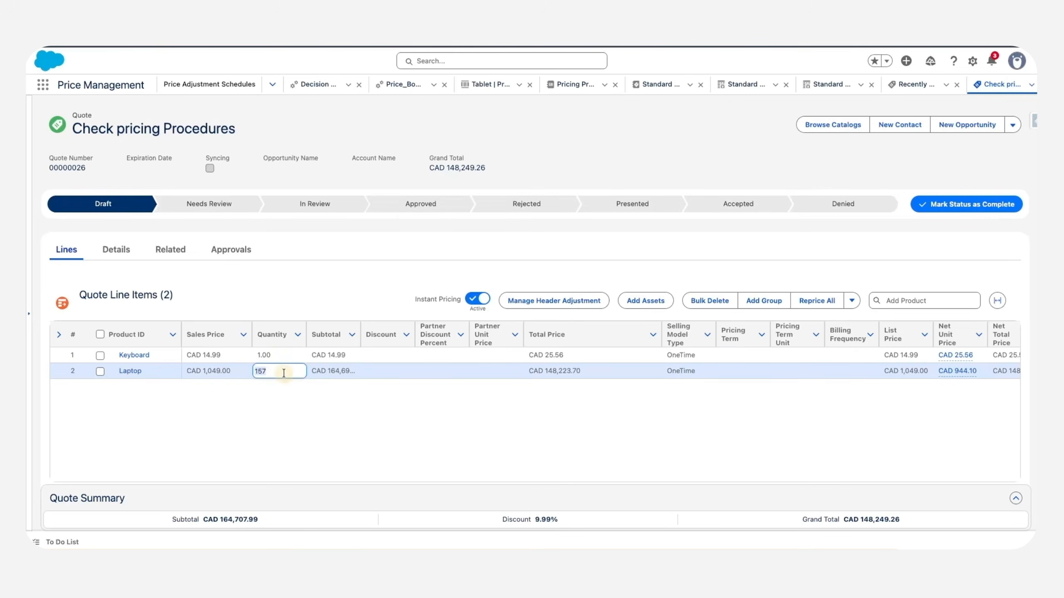
key(BackSpace)
key(BackSpace)
key(BackSpace)
text(357)
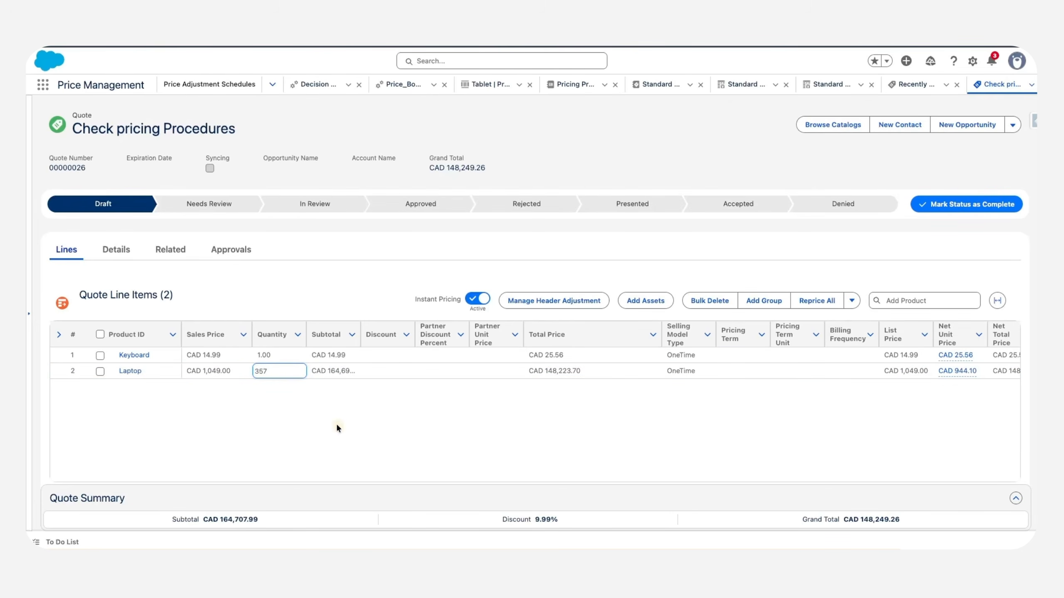
click(539, 416)
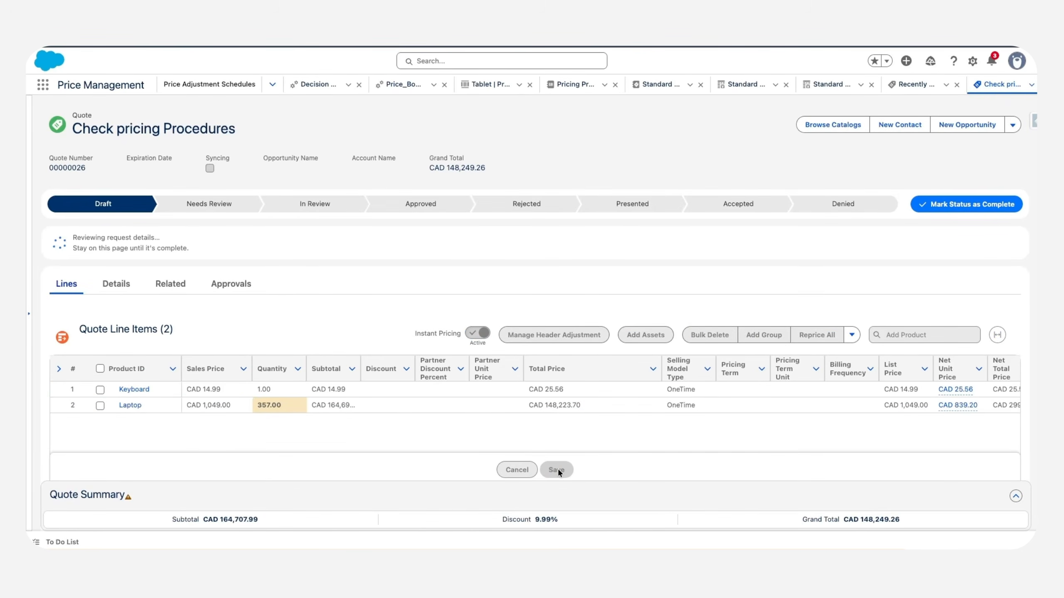
click(556, 470)
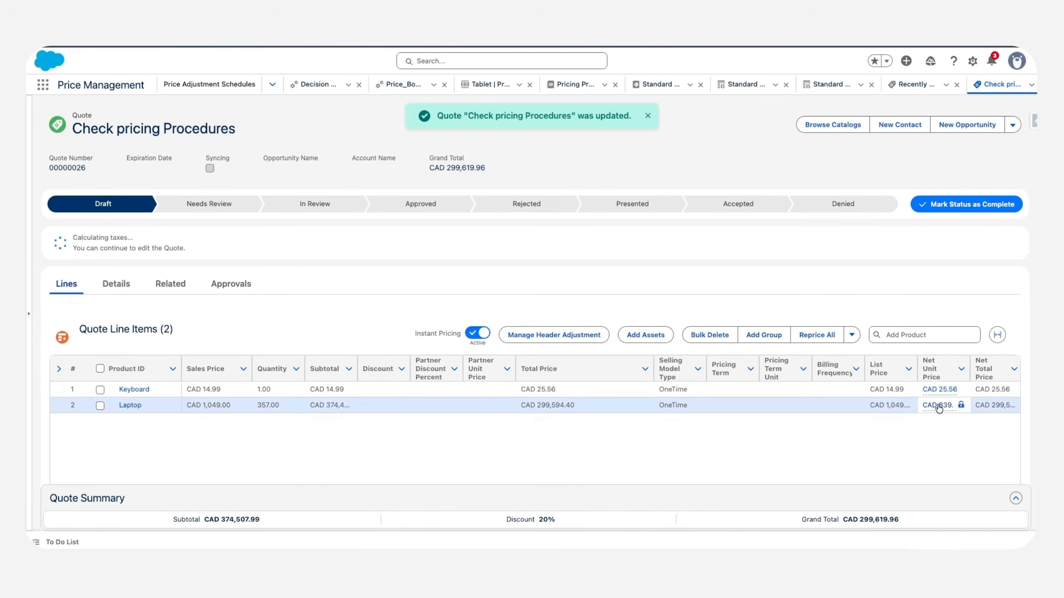
mouse_move(939, 408)
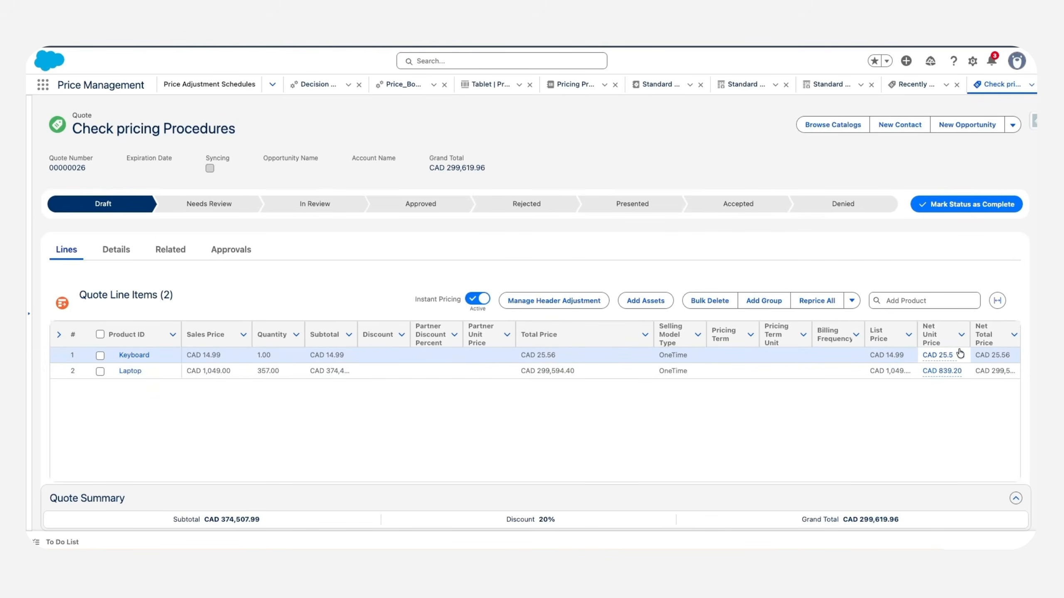
click(933, 355)
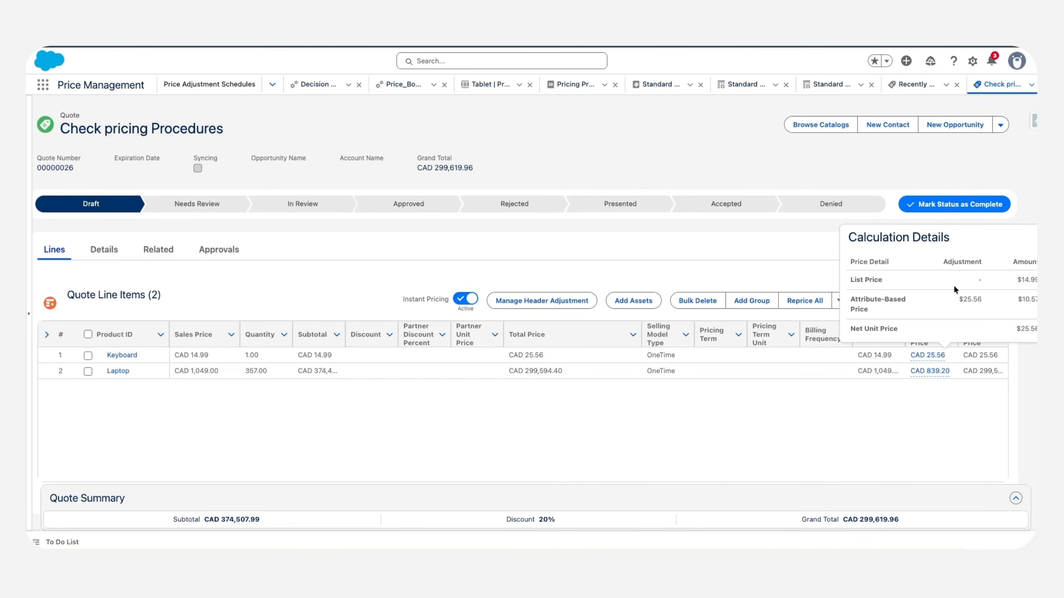
- Browse the Hardware Catalog from the quote and select the Keyboard in the Accessories category
click(821, 132)
click(94, 250)
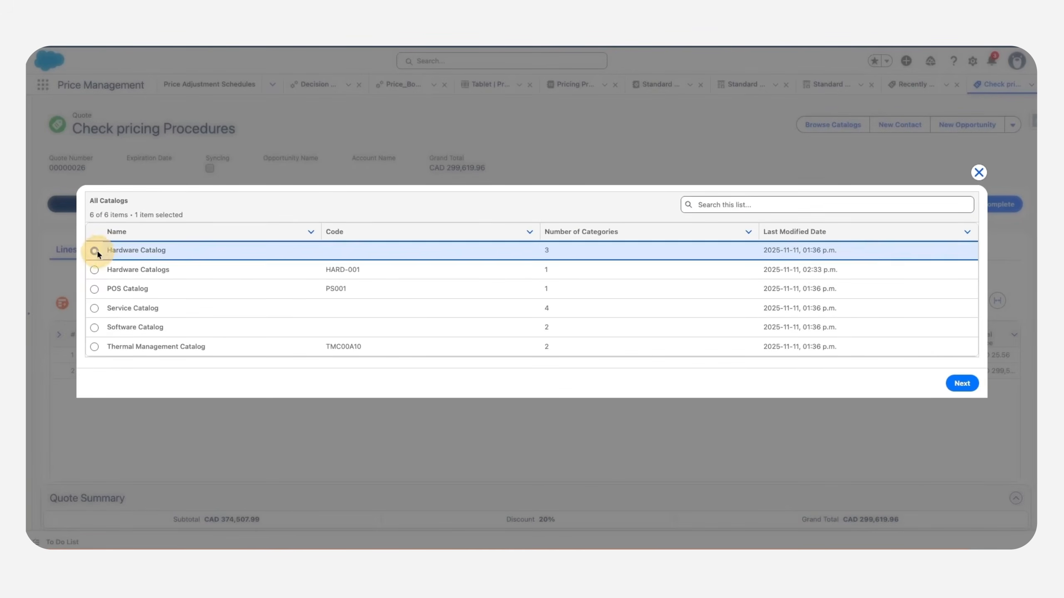
click(961, 384)
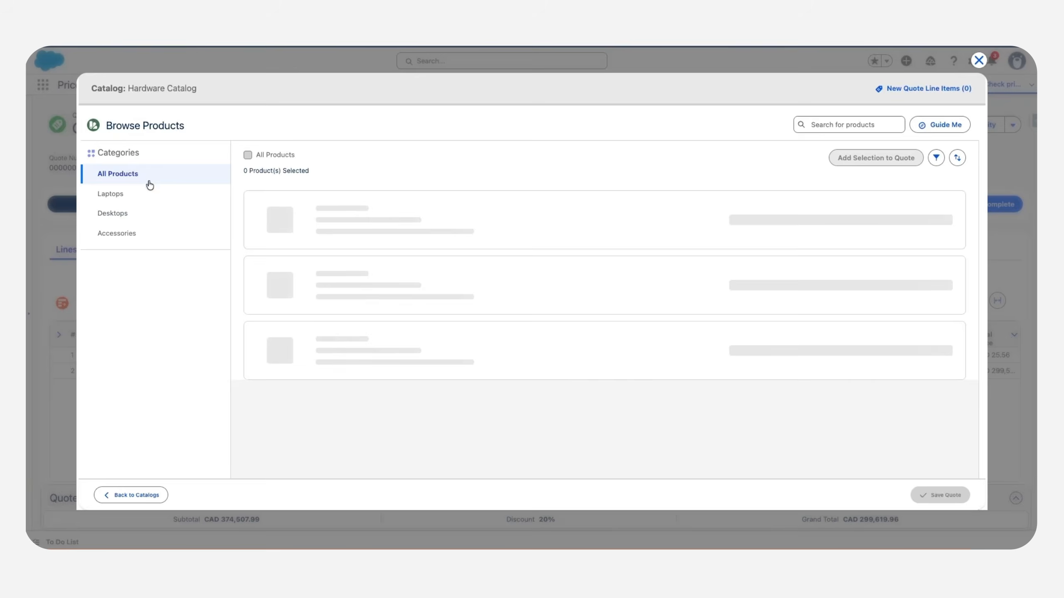
click(138, 231)
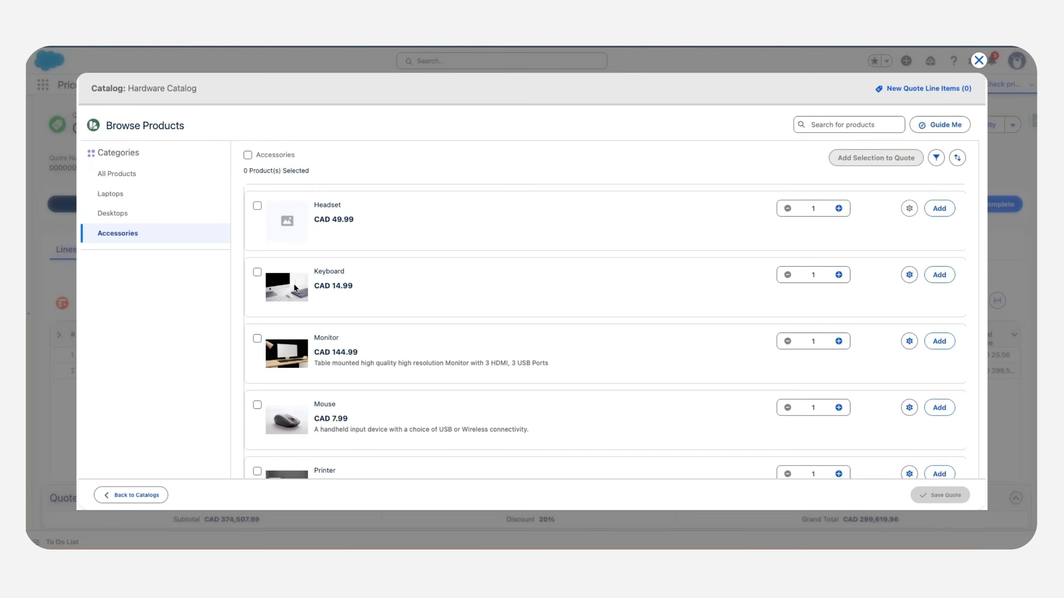
click(257, 271)
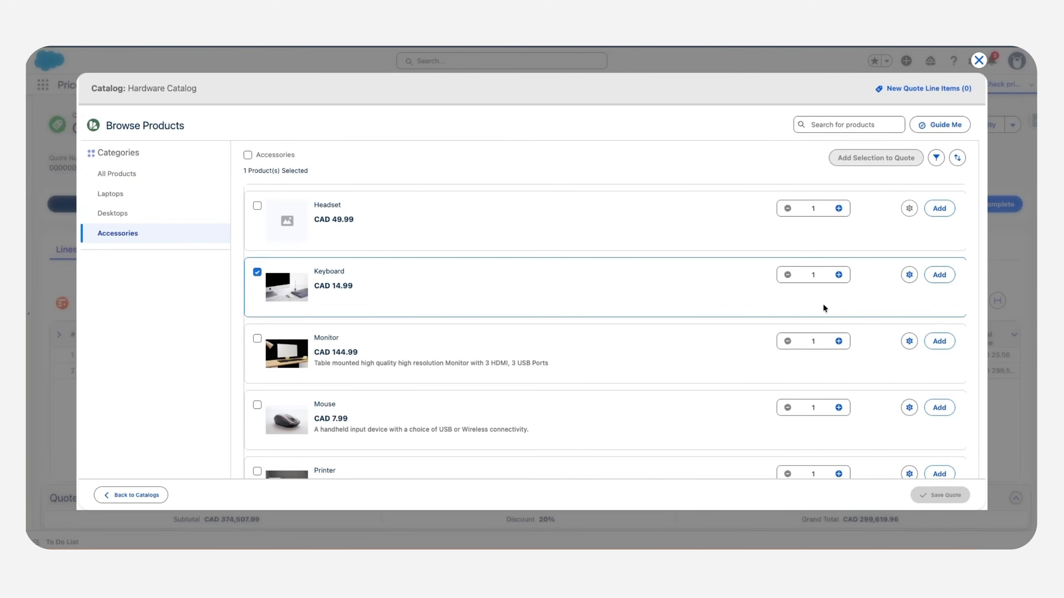
- Save the Keyboard configuration with the Wireless attribute disabled, then add one Keyboard and save the quote
click(910, 277)
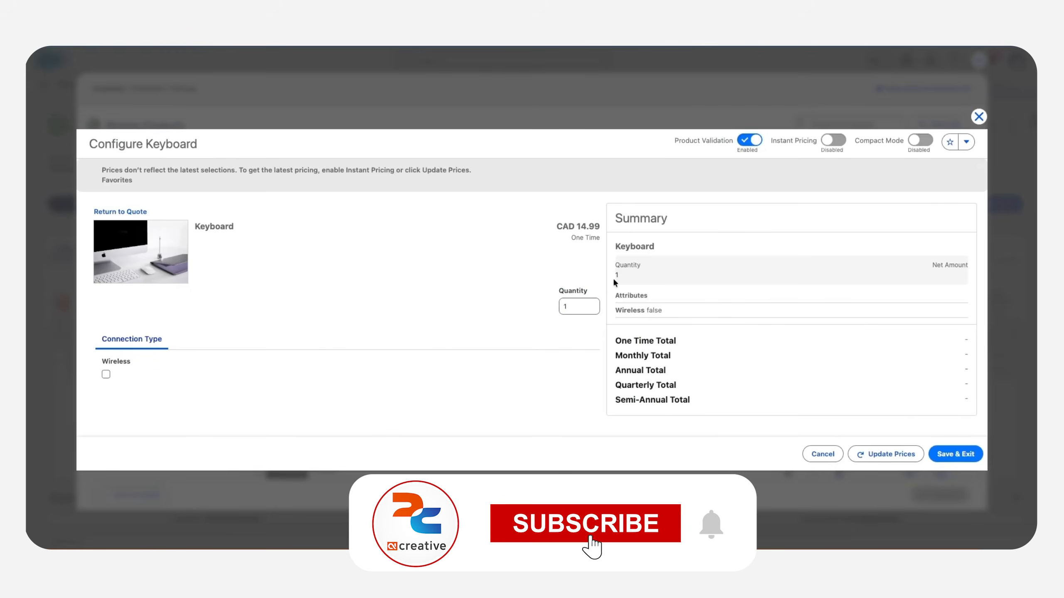
click(948, 448)
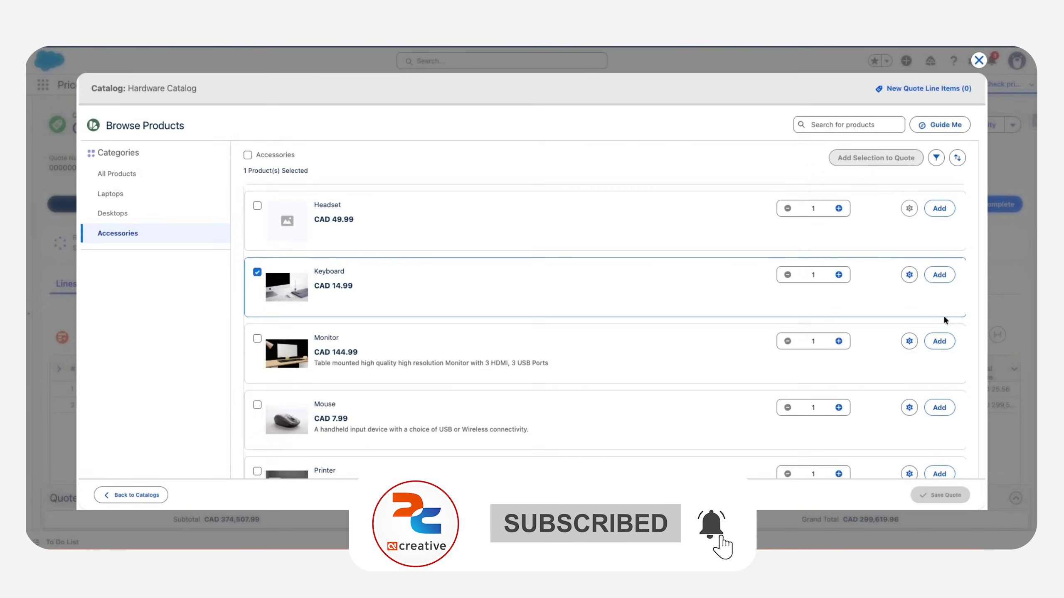
click(938, 275)
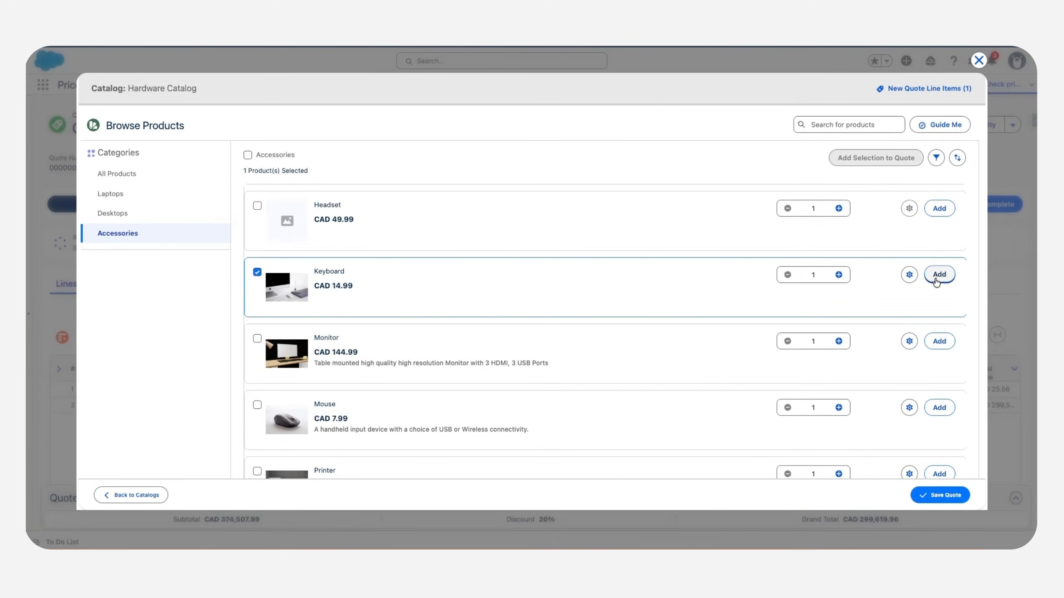
click(937, 497)
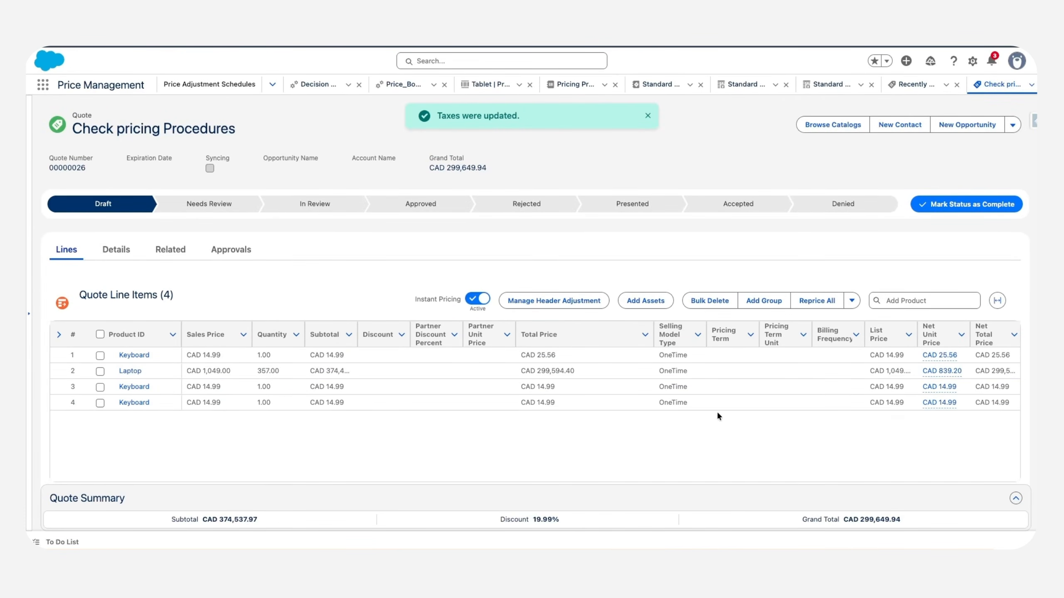
- Delete the duplicate Keyboard on line 4 of the quote and save the line items
scroll(719, 416, right, 4)
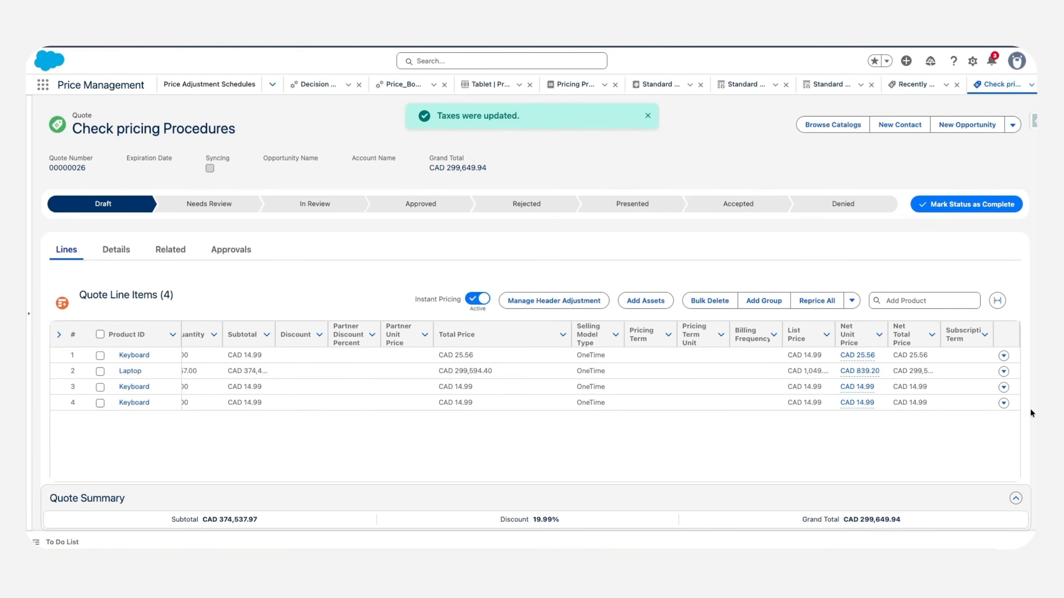
click(1004, 403)
click(979, 452)
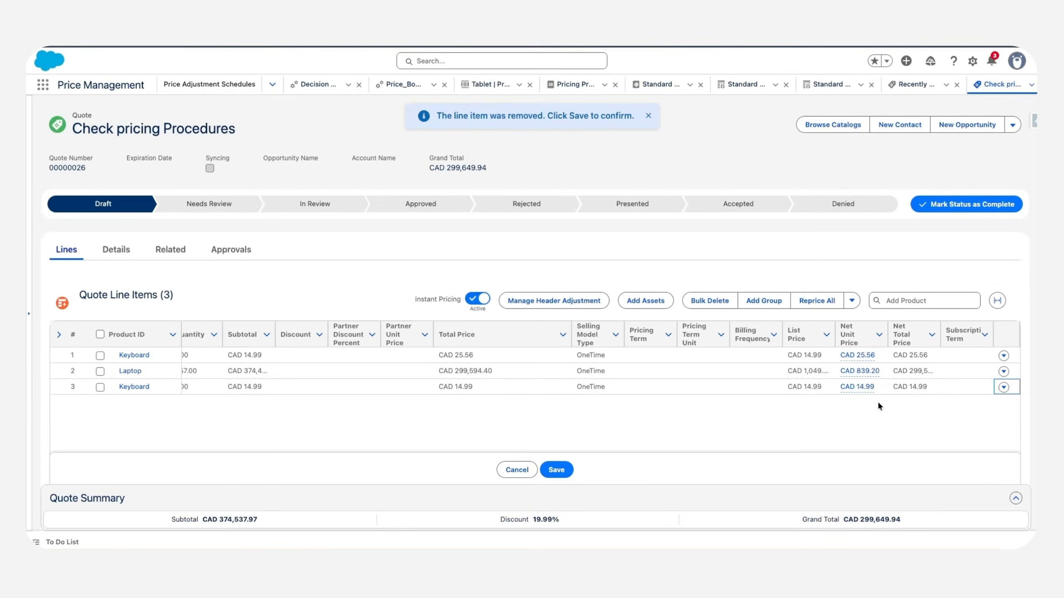
click(550, 474)
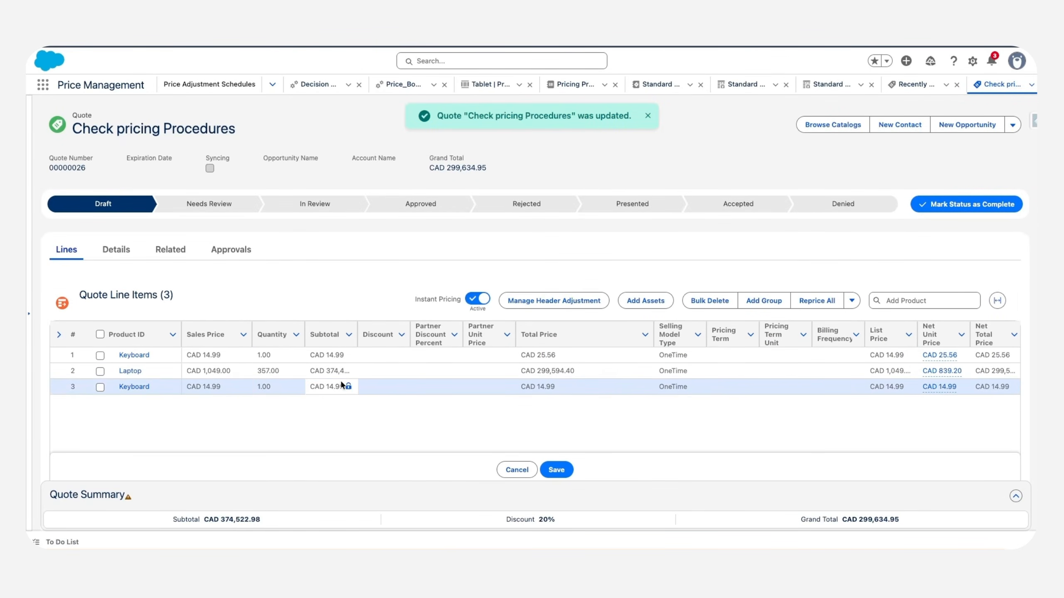
- Compare the net unit price calculation details of the wireless Keyboard on line 1 and the non-wireless Keyboard on line 3
scroll(729, 409, right, 2)
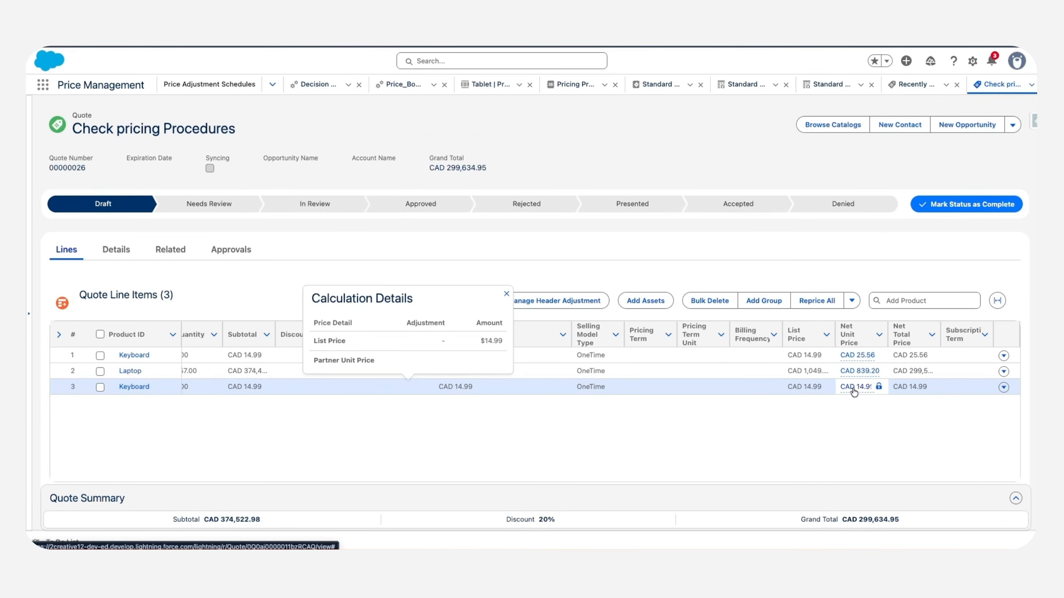
click(855, 359)
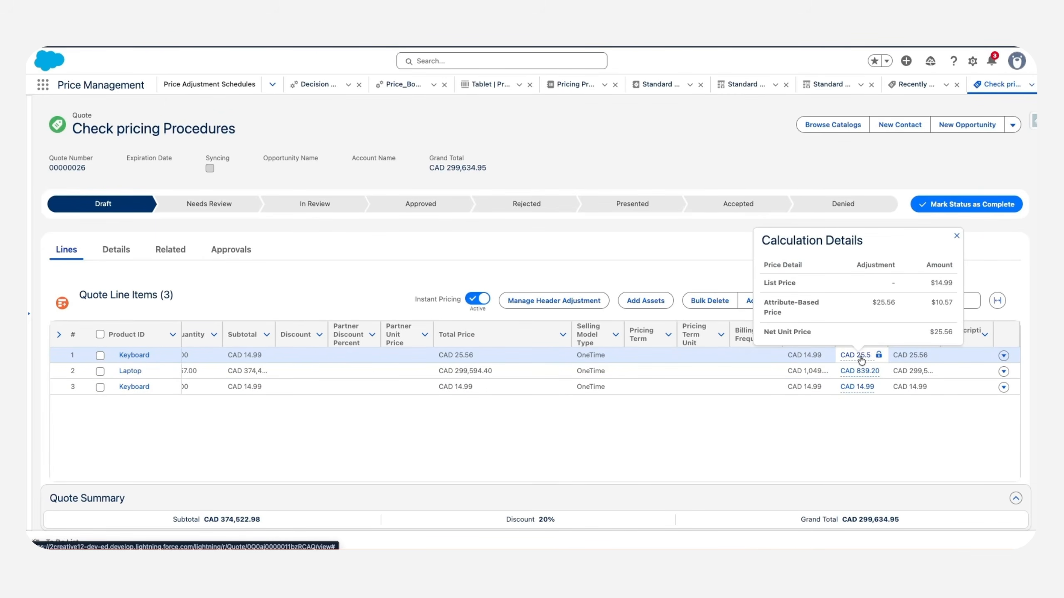
click(855, 387)
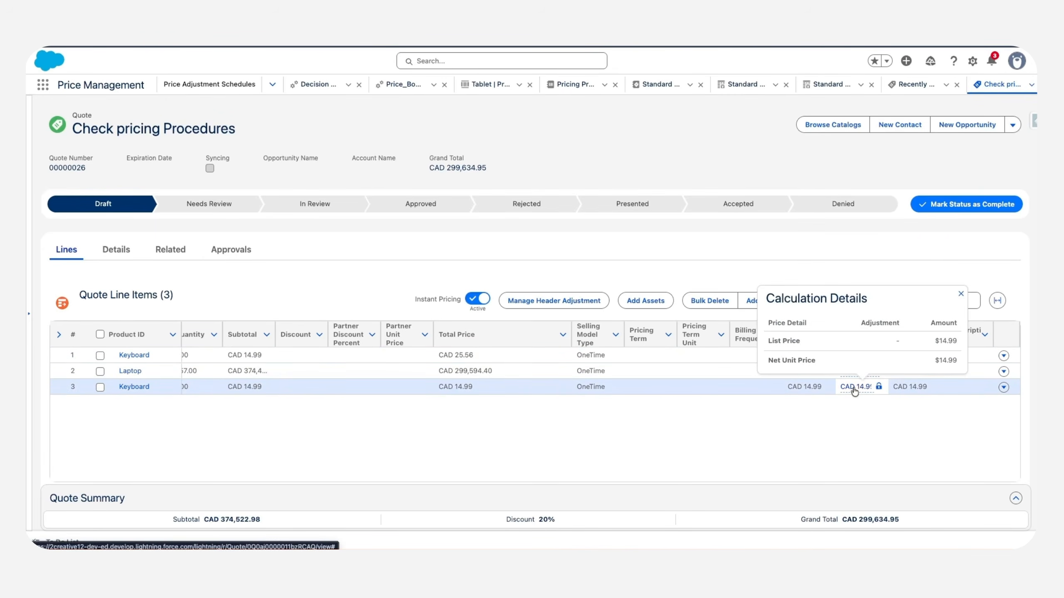